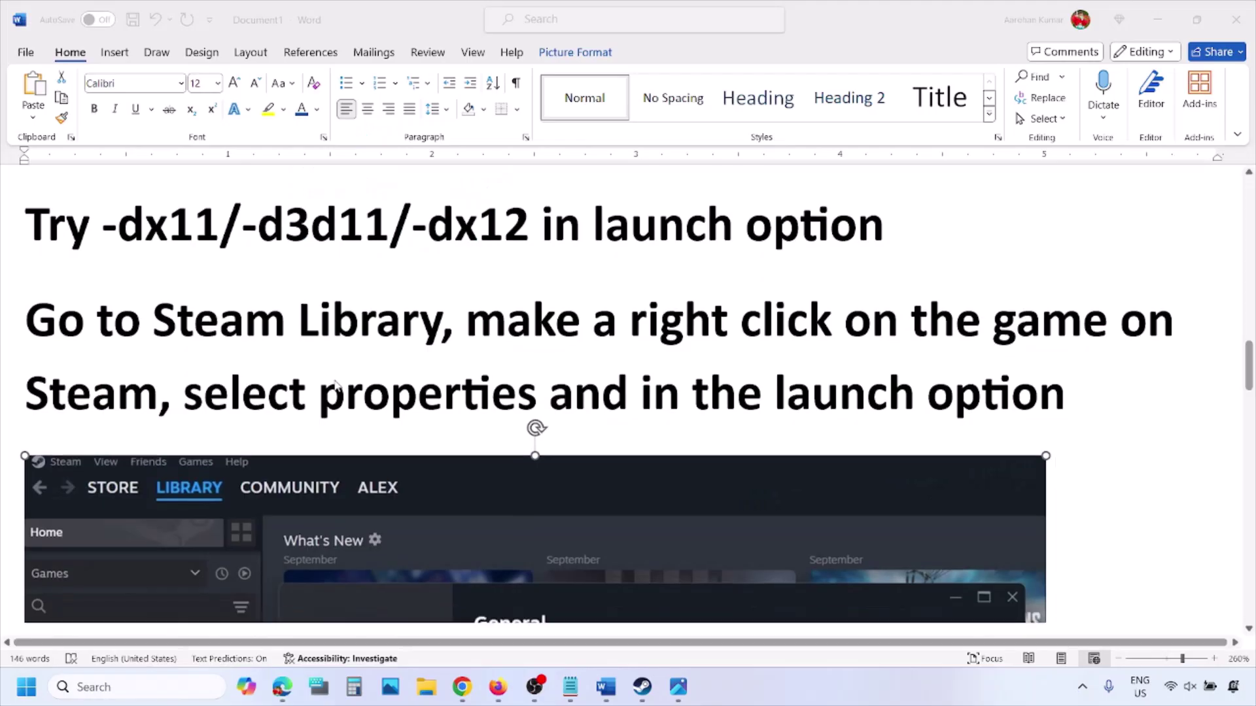
# In the Word notes, highlight the phrases about right-clicking the game and selecting Properties.
pyautogui.scroll(-3, 628, 392)
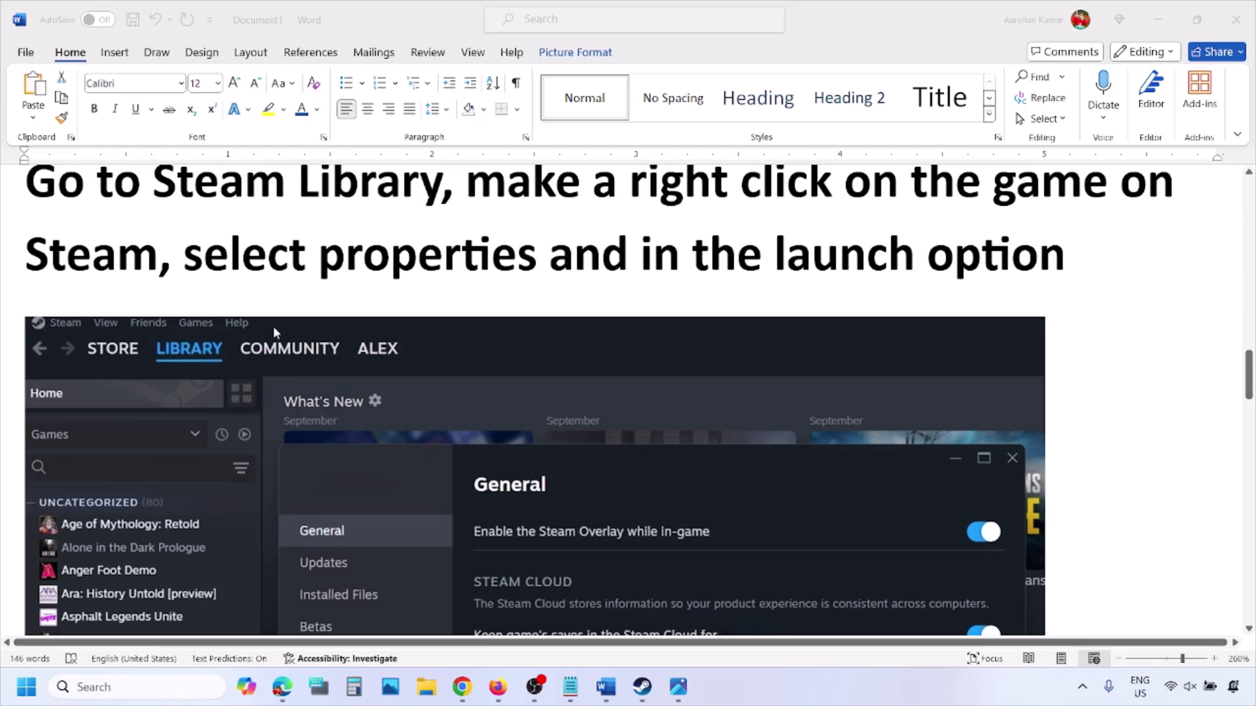
pyautogui.hotkey('alt', 'Tab')
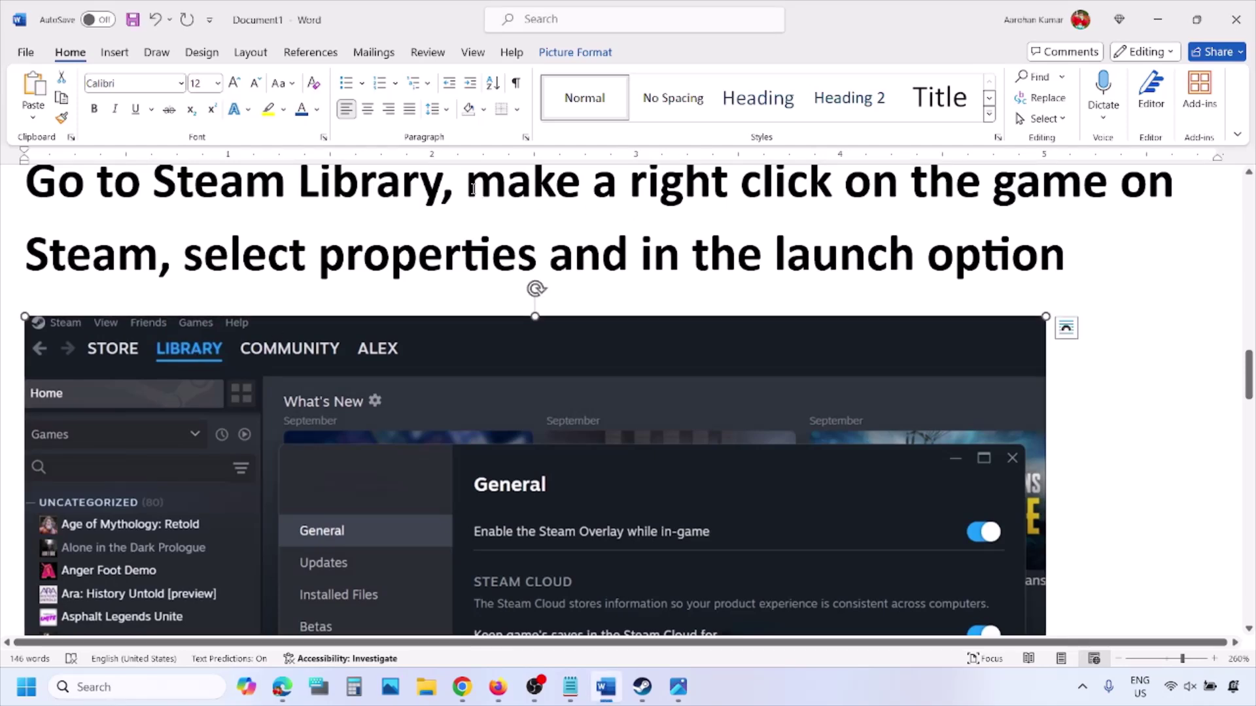
pyautogui.moveTo(472, 189); pyautogui.dragTo(1016, 186)
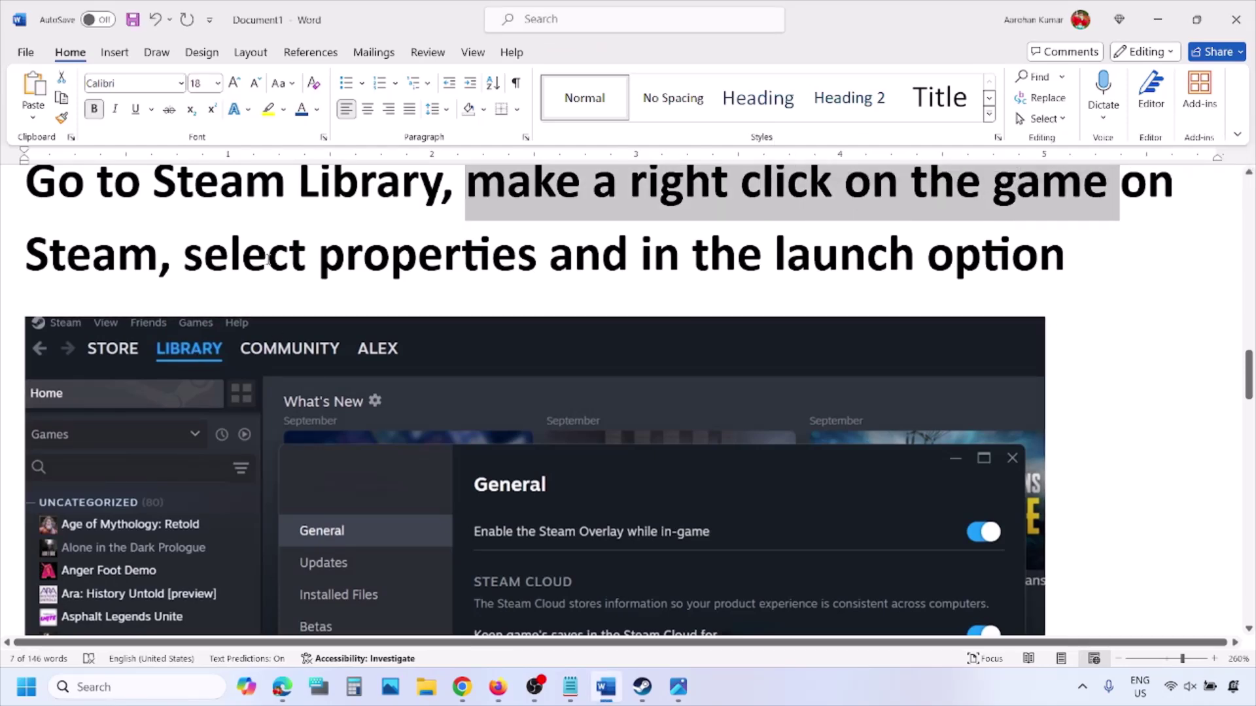
pyautogui.moveTo(308, 255); pyautogui.dragTo(546, 257)
pyautogui.scroll(-5, 540, 261)
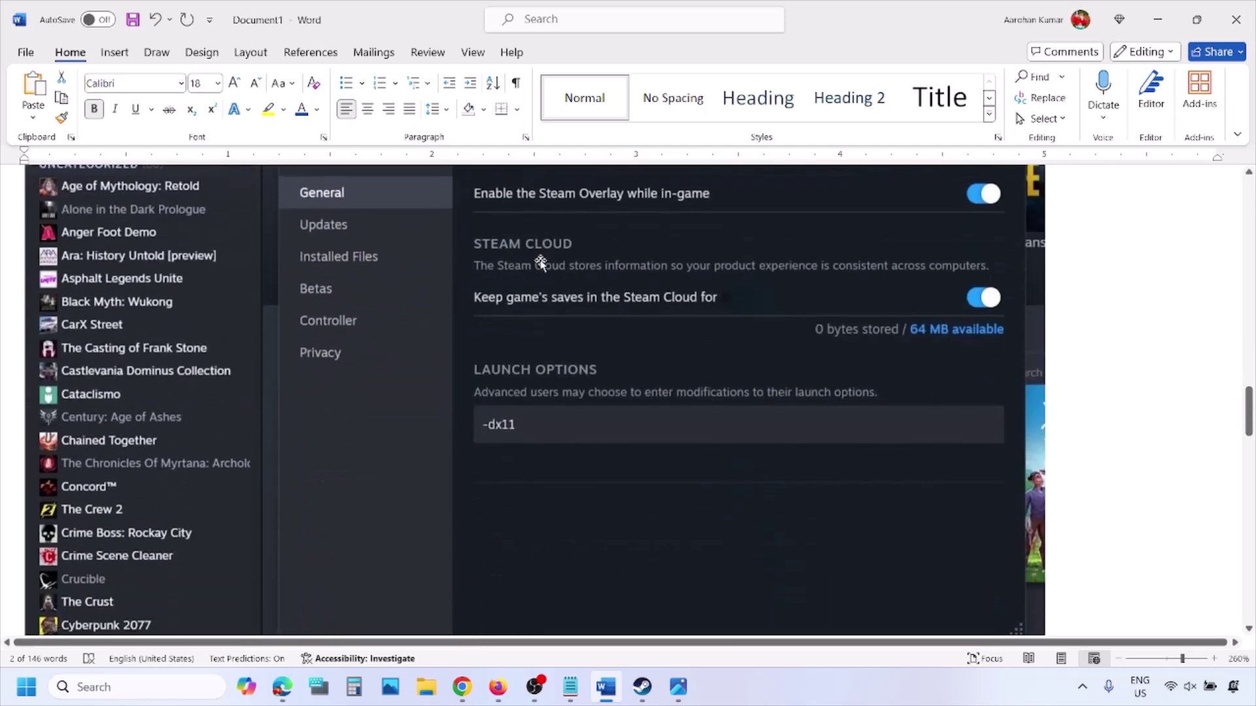
pyautogui.scroll(2, 540, 261)
# Select the Steam screenshot and scroll through the -dx11, -d3d11 and -dx12 launch-option images.
pyautogui.rightClick(540, 261)
pyautogui.click(495, 476)
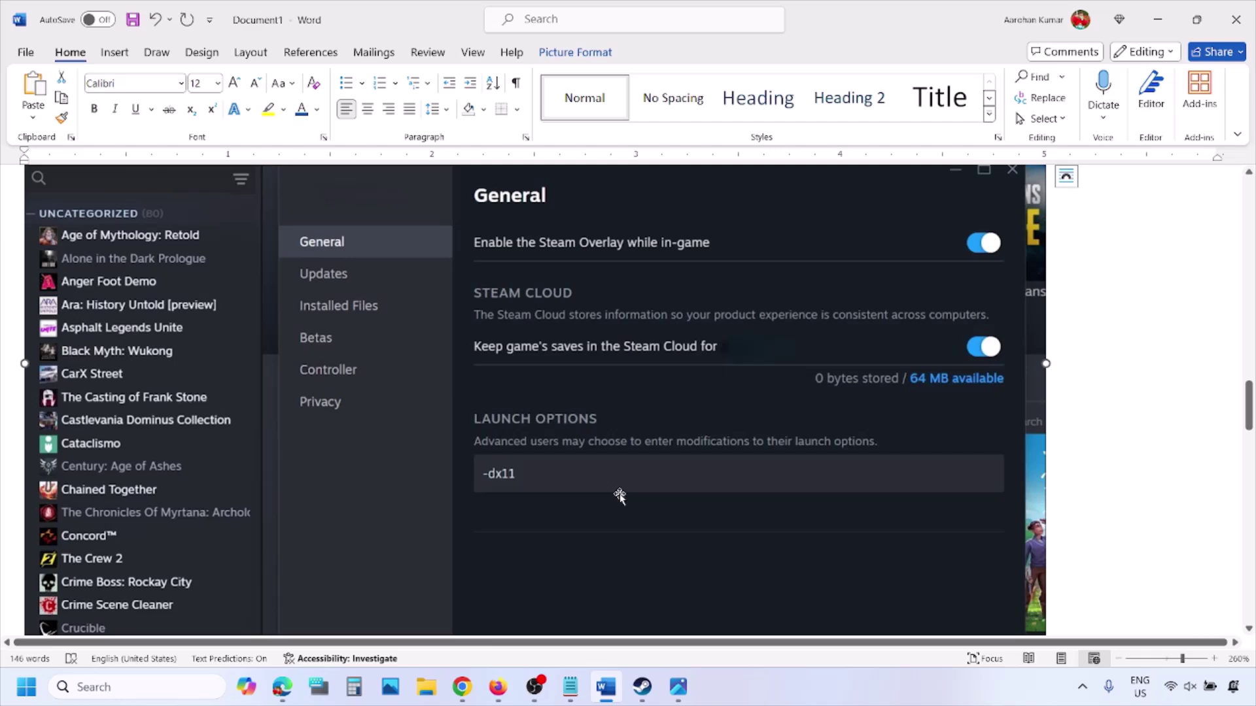
pyautogui.scroll(-7, 619, 496)
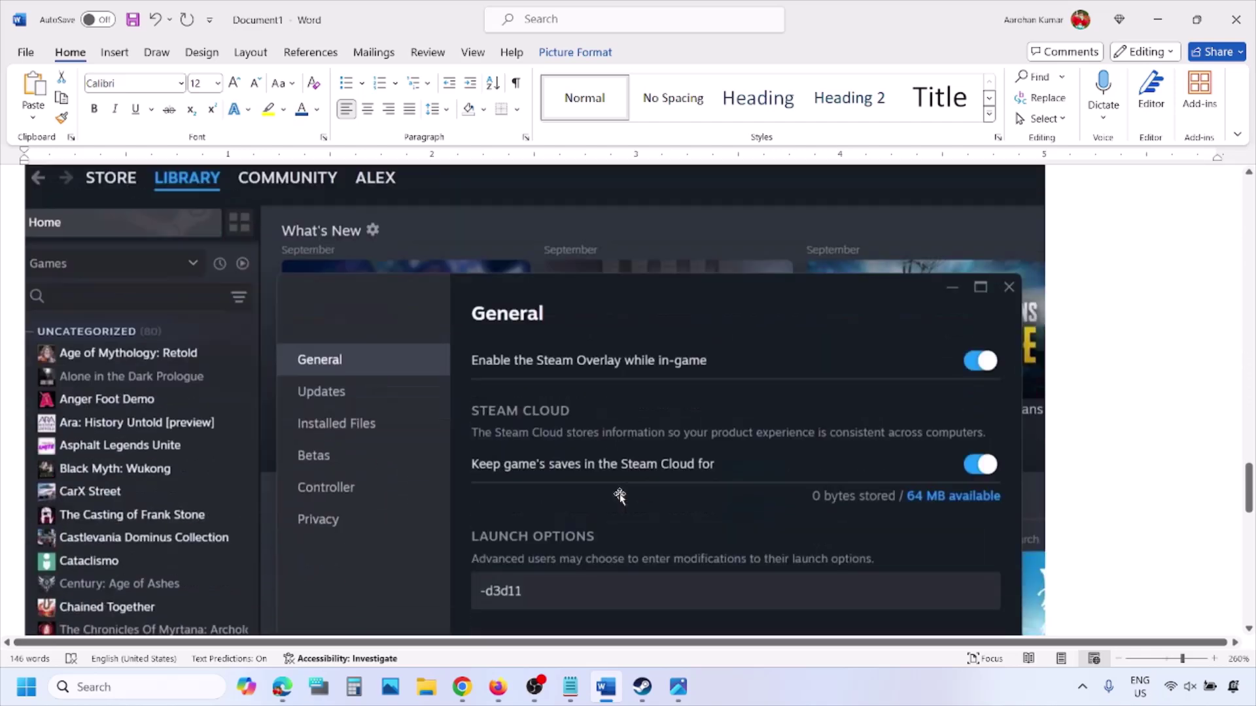
pyautogui.scroll(-5, 620, 497)
pyautogui.scroll(1, 549, 373)
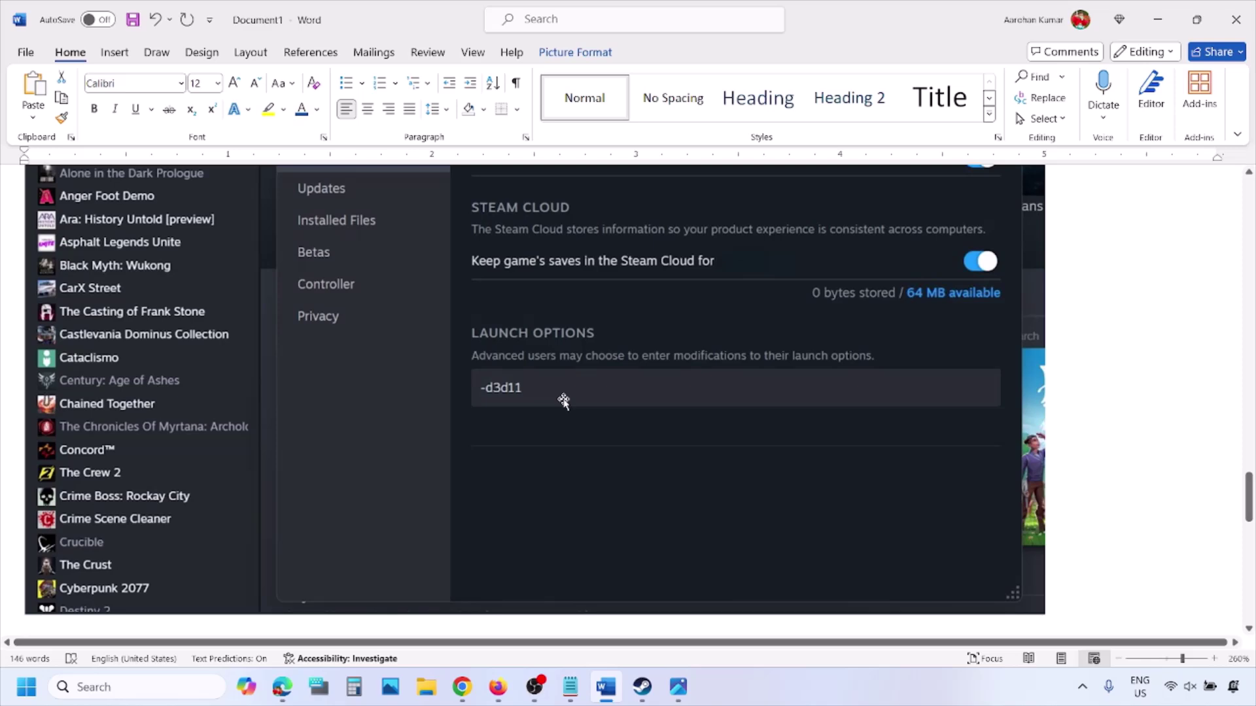
pyautogui.scroll(-9, 563, 401)
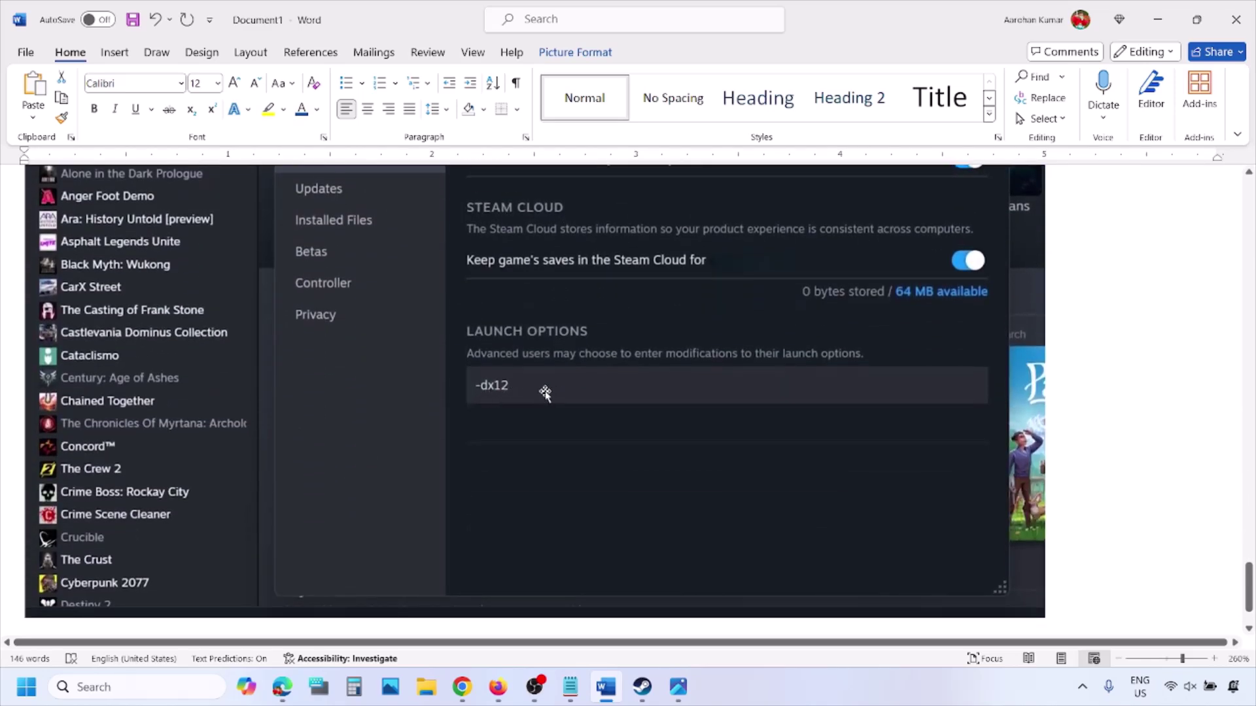
# From Steam, show the Start menu's Restart option, then return to the Word notes.
pyautogui.click(605, 686)
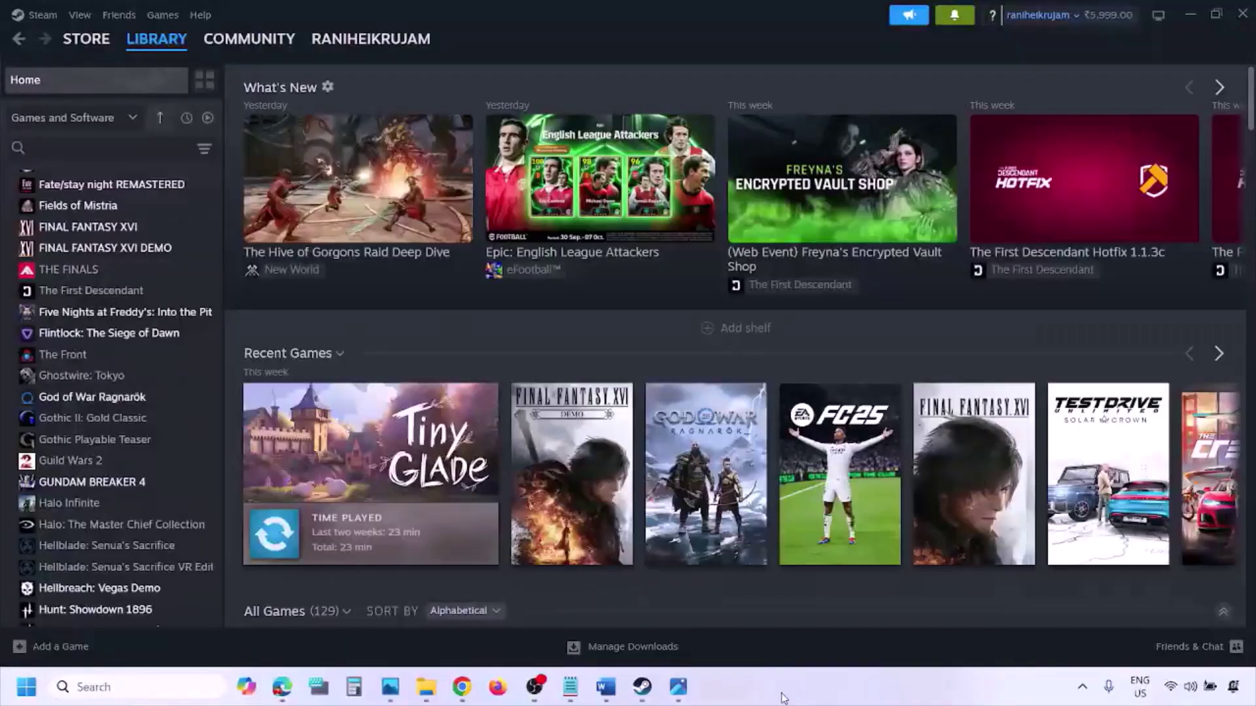
pyautogui.click(26, 686)
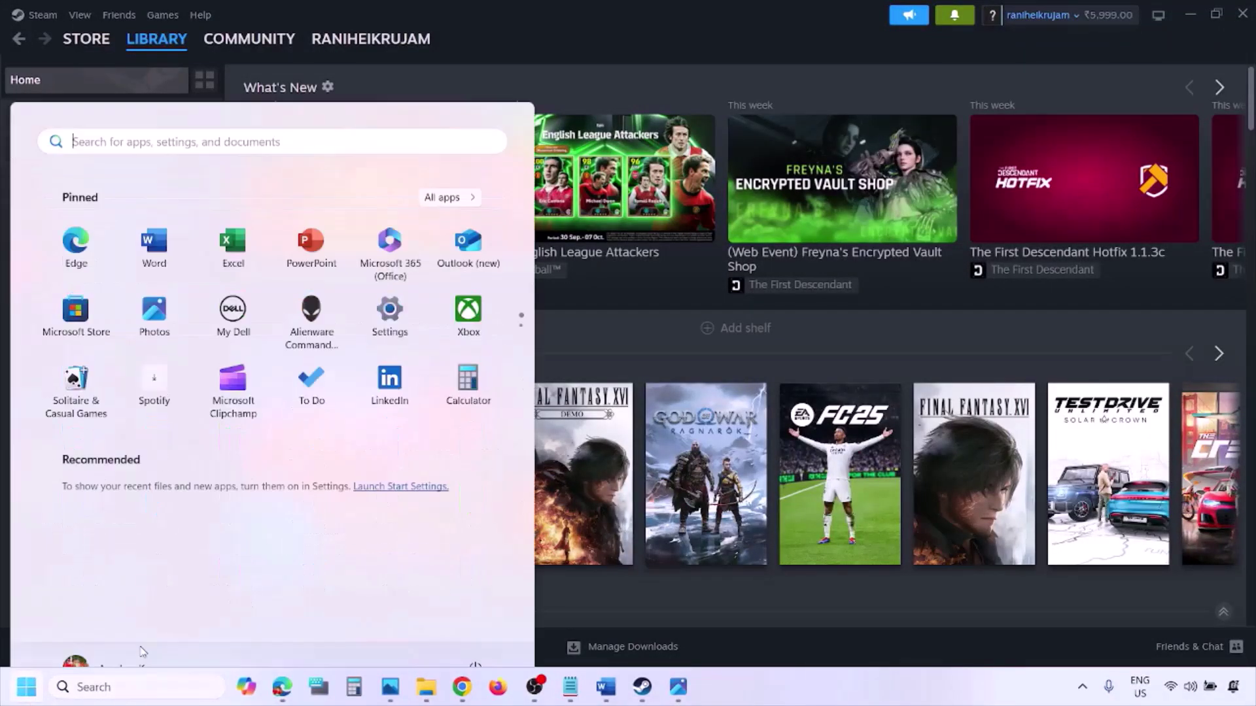
pyautogui.click(475, 631)
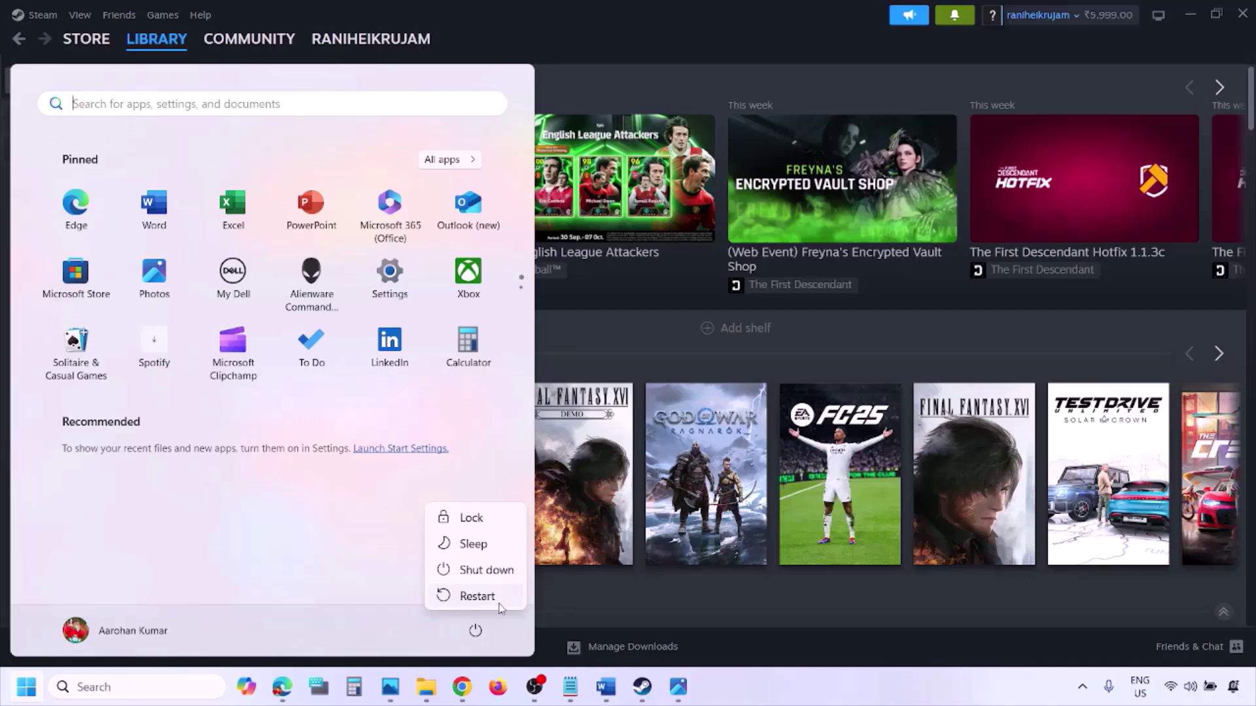
pyautogui.click(608, 690)
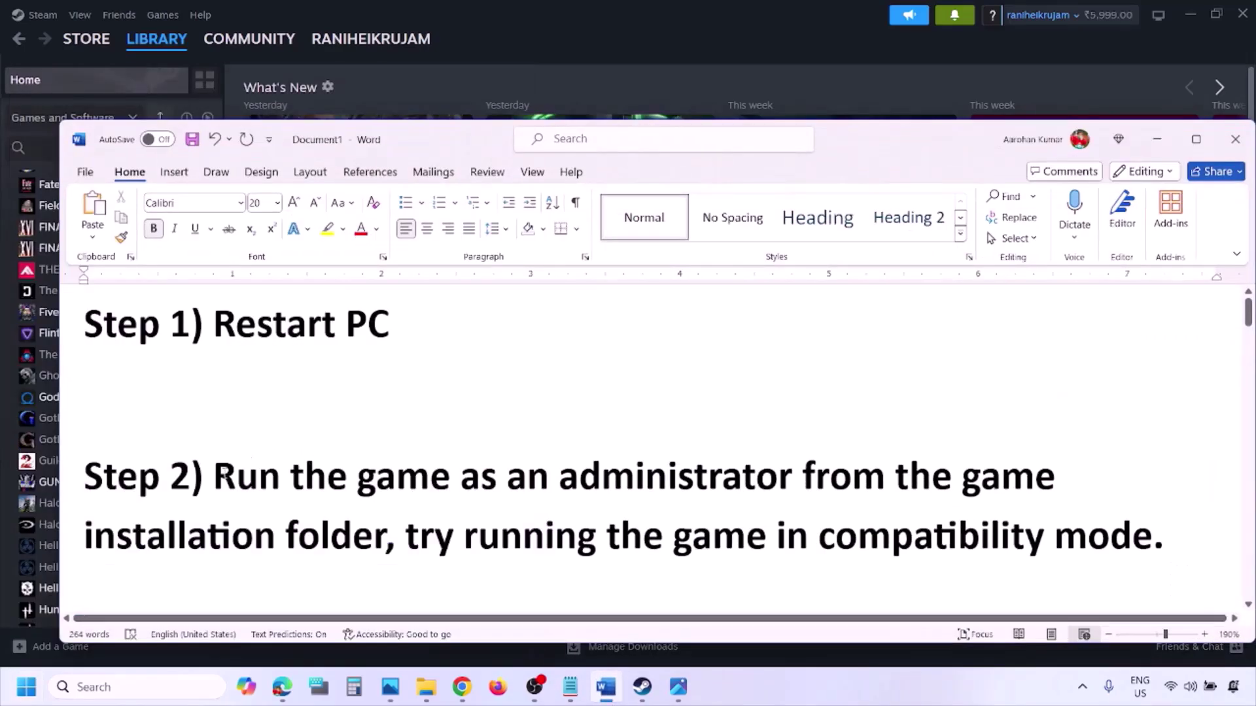
# Highlight and then deselect the Step 2 'Run the game as an administrator' text.
pyautogui.moveTo(217, 472); pyautogui.dragTo(743, 638)
pyautogui.click(743, 638)
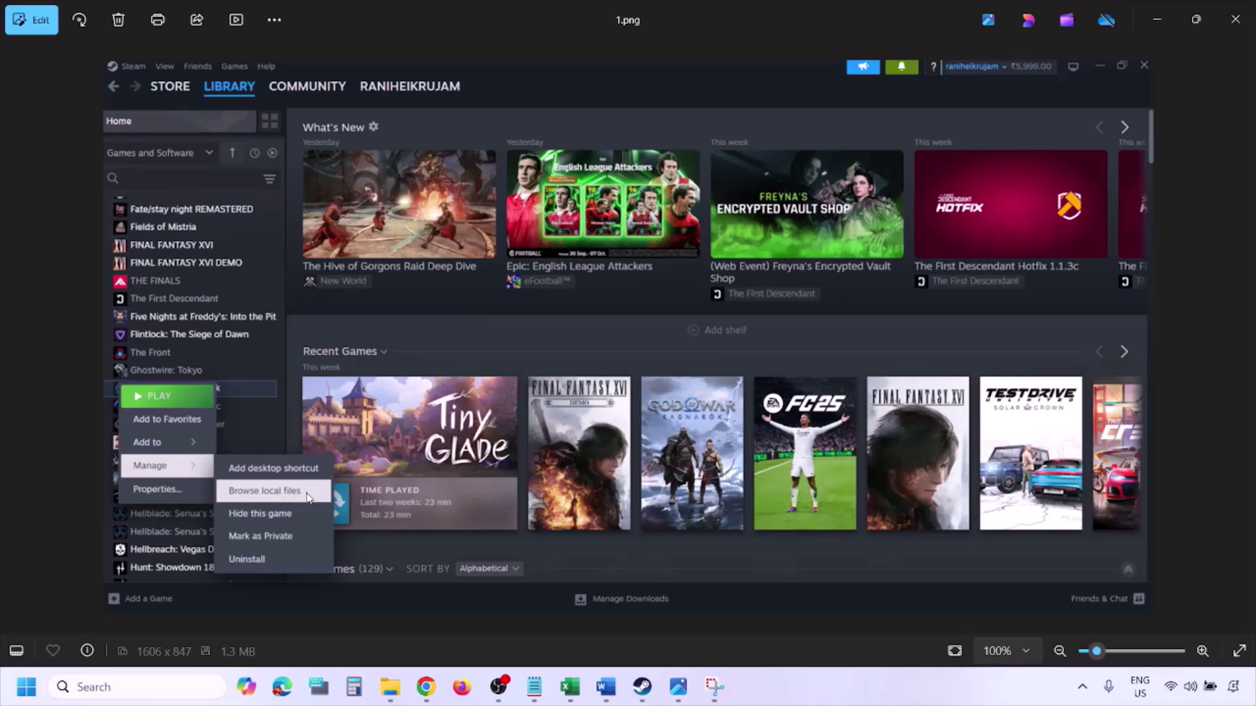
# Zoom in and out on 1.png, then view 2.png the same way.
pyautogui.scroll(1, 297, 489)
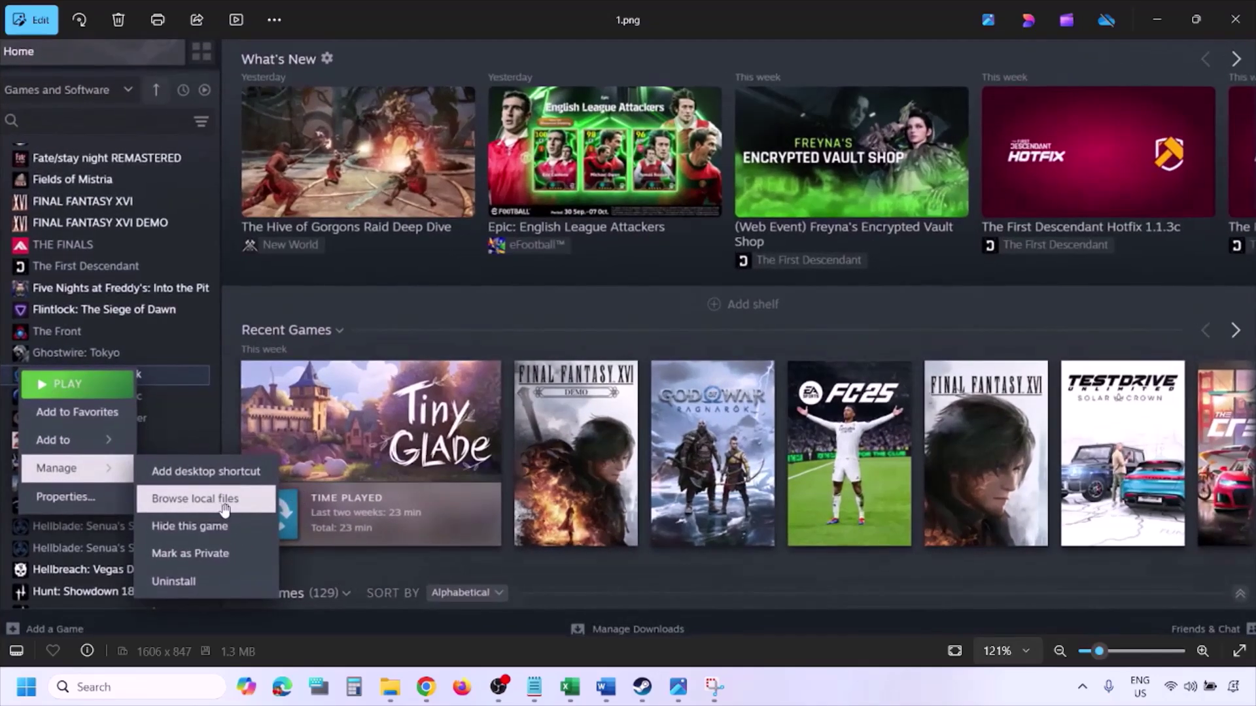
pyautogui.scroll(-1, 251, 506)
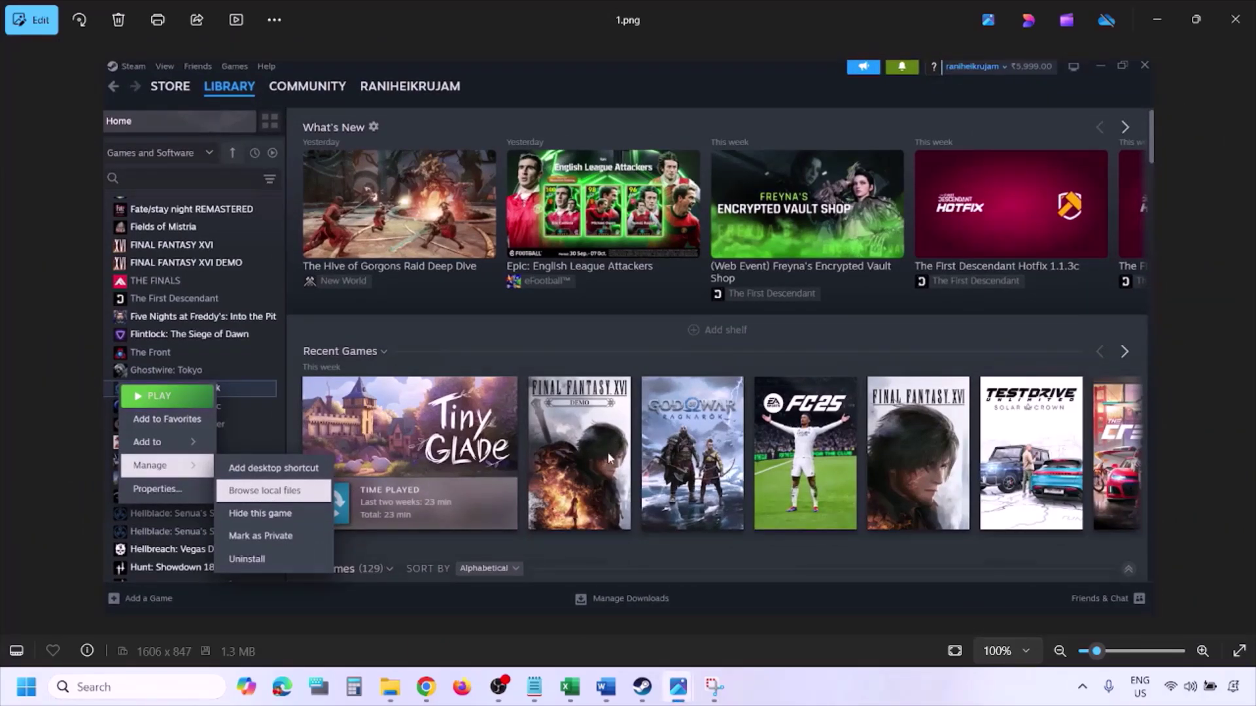
pyautogui.press('Right')
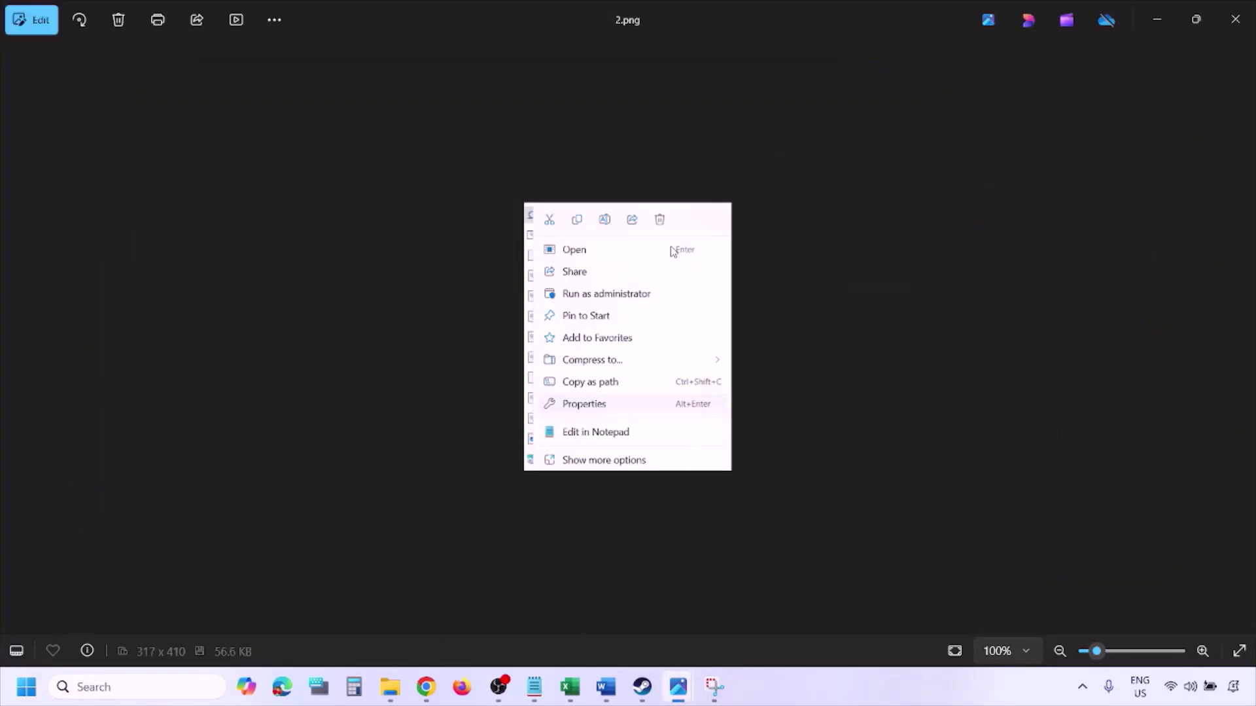
pyautogui.scroll(3, 618, 396)
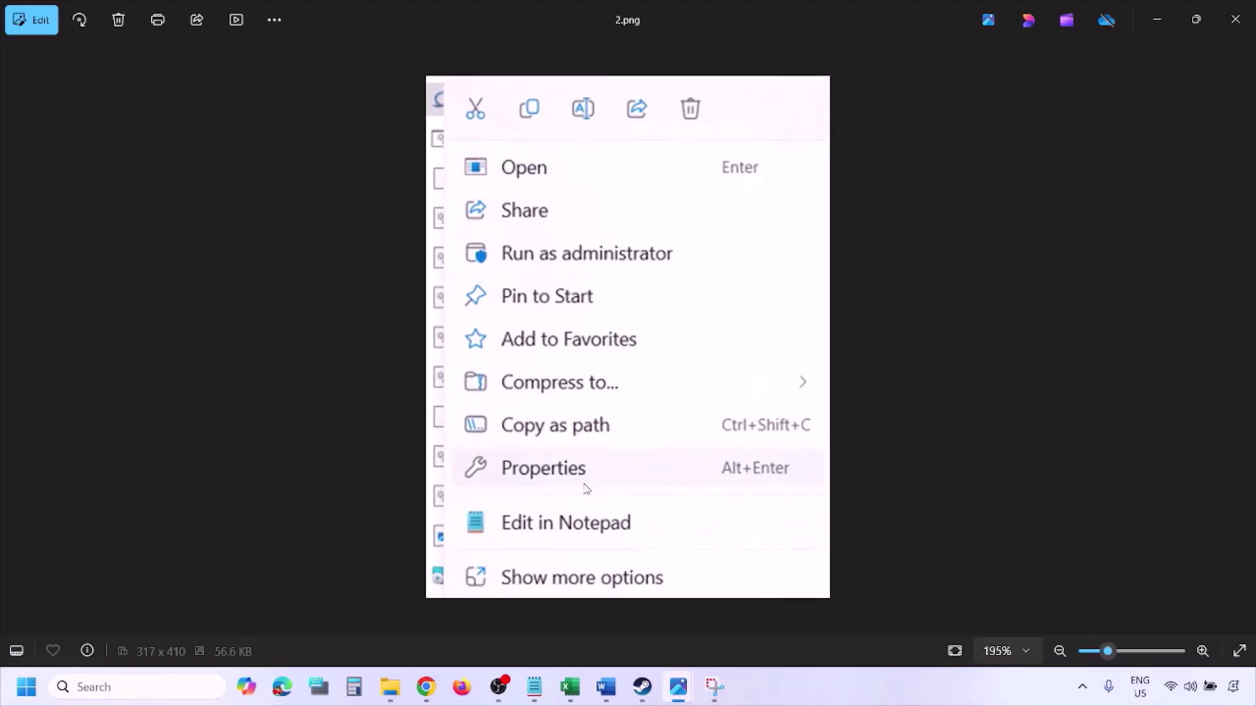
pyautogui.scroll(-3, 579, 482)
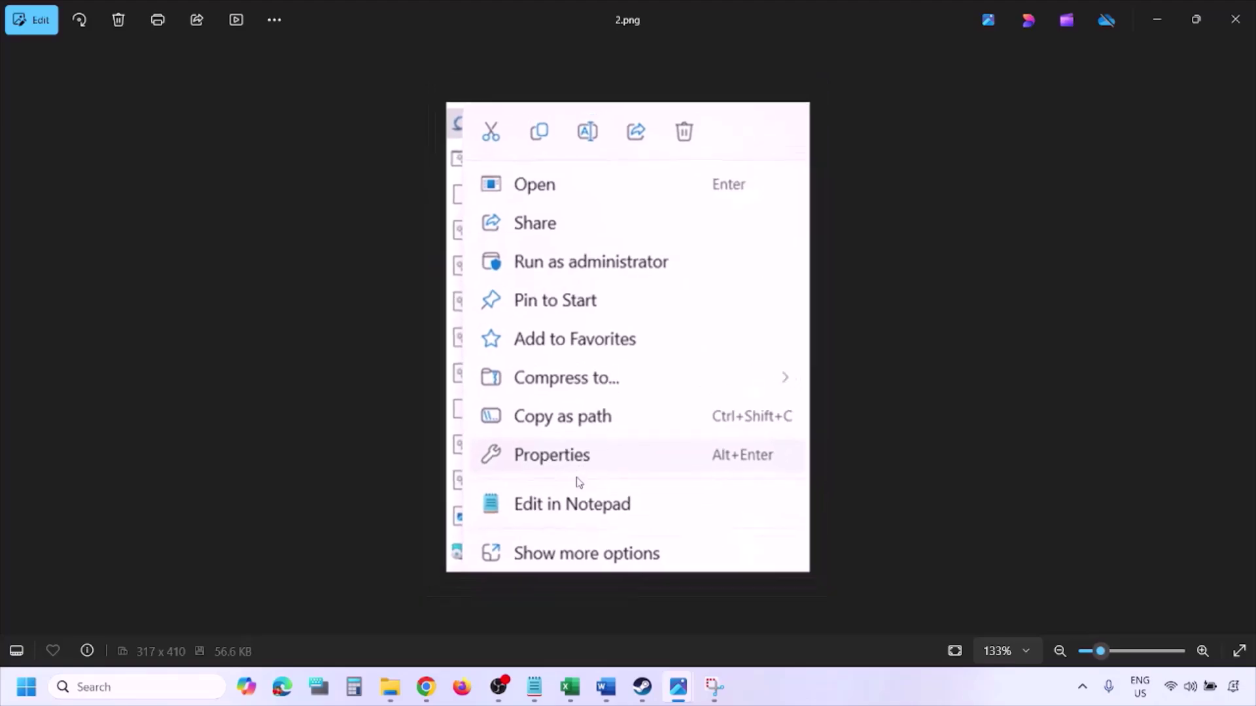
# View 3.png, the game's Compatibility properties, zooming in and back out.
pyautogui.press('Right')
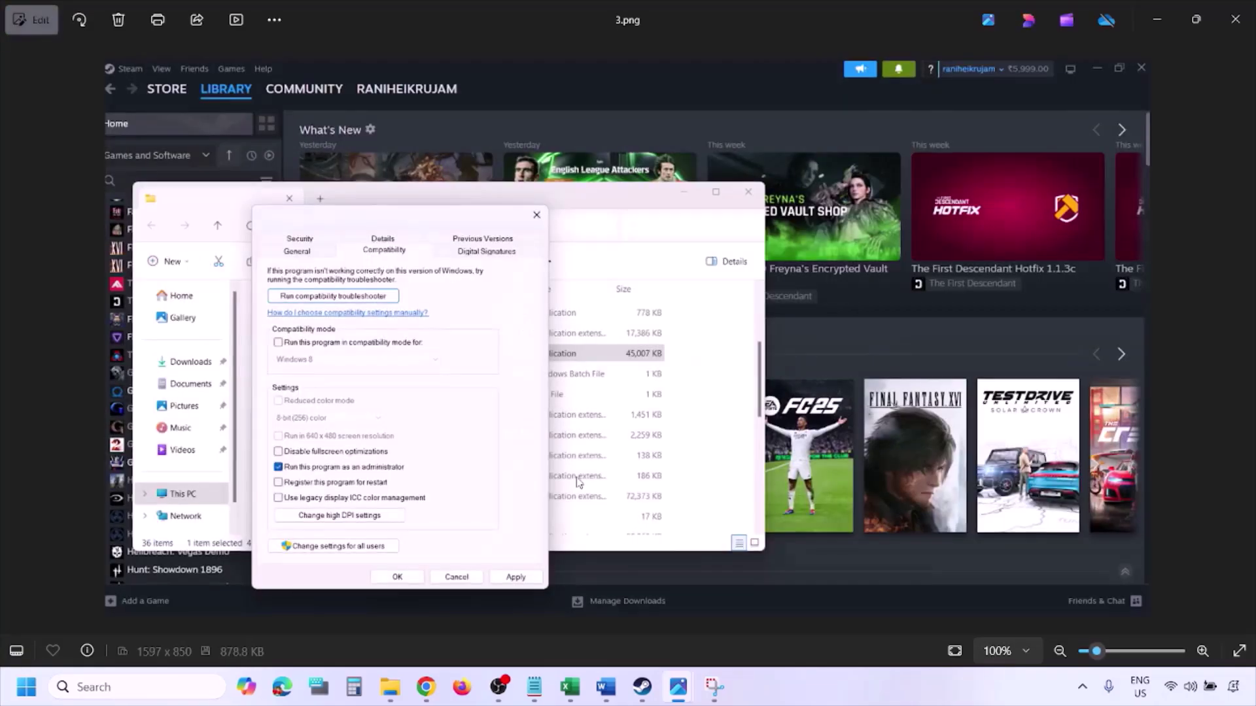
pyautogui.scroll(2, 374, 370)
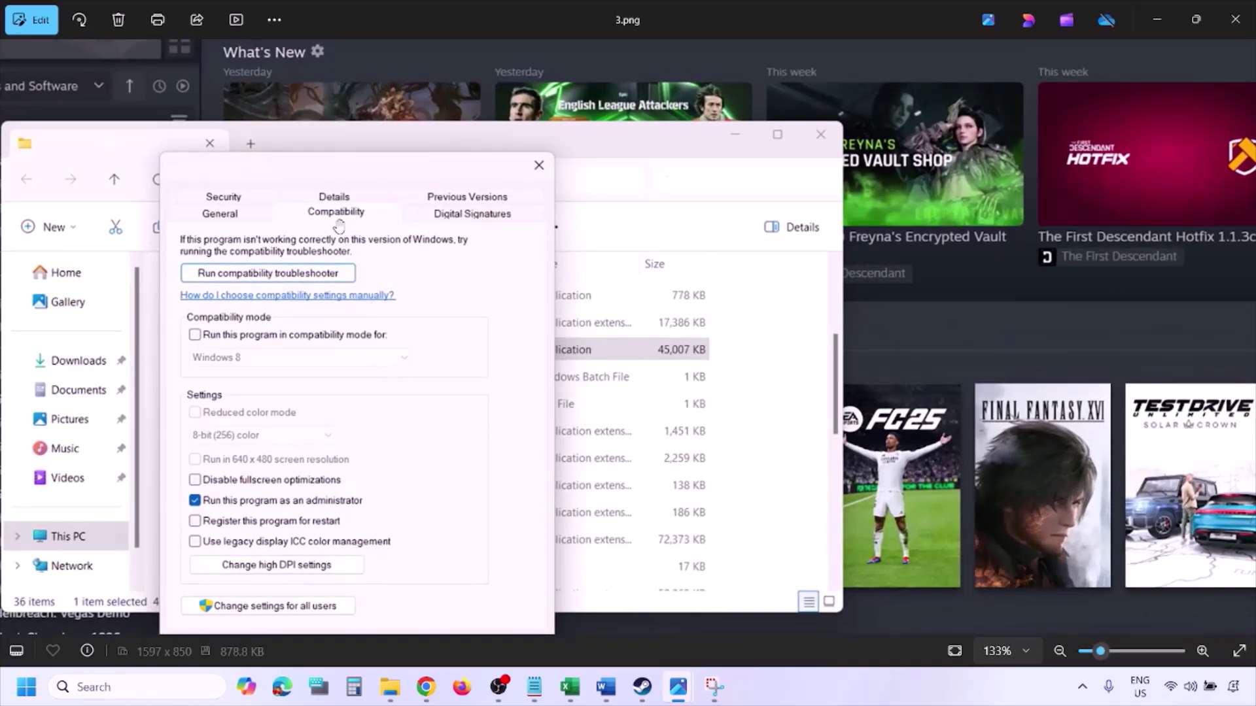
pyautogui.scroll(-1, 278, 491)
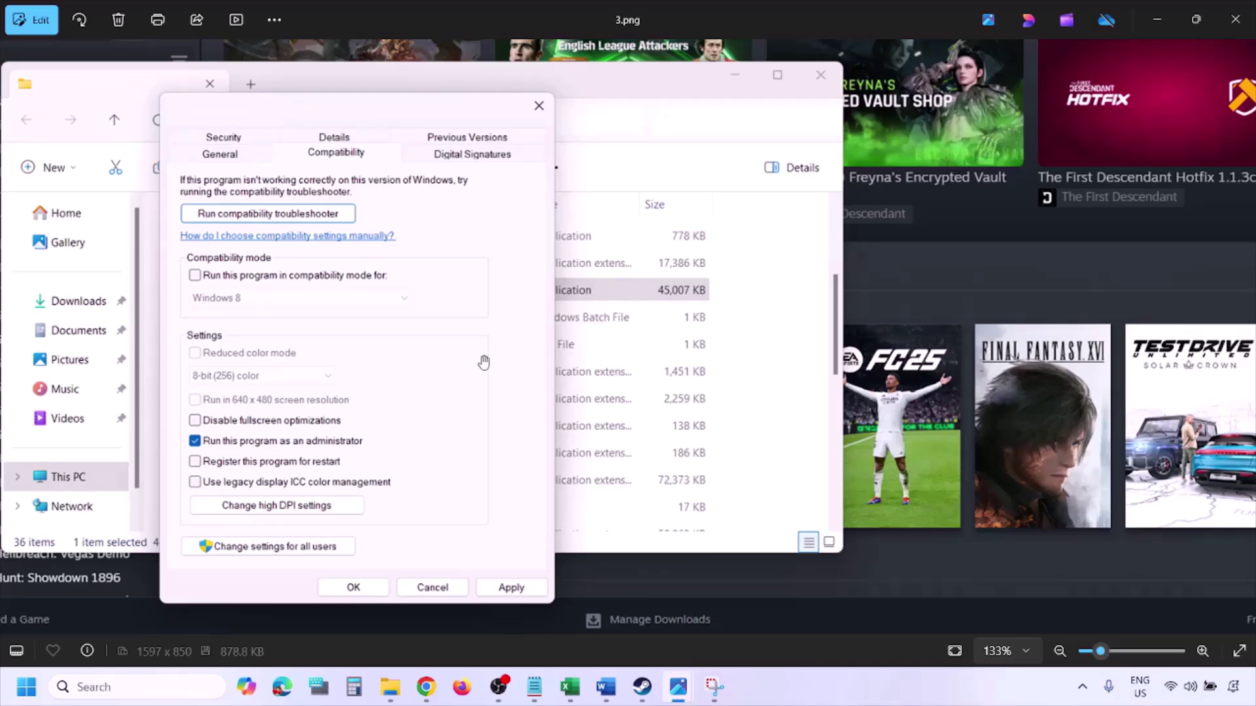
pyautogui.scroll(-2, 483, 362)
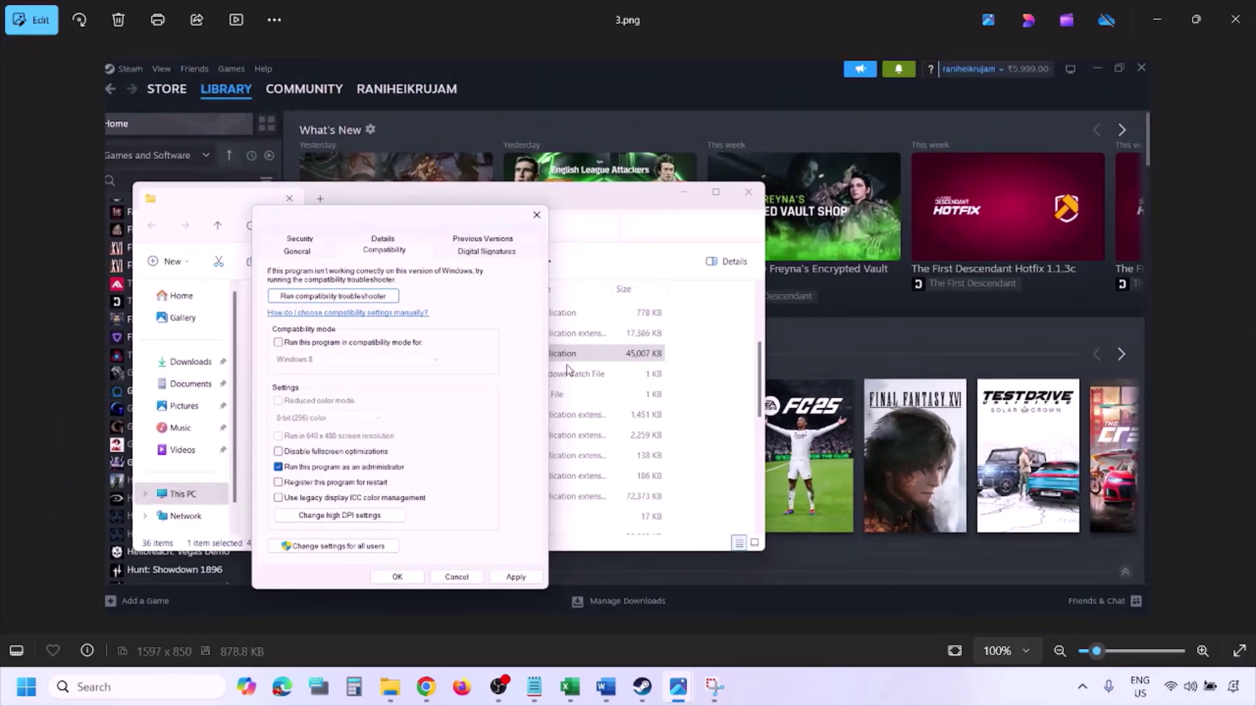
# Zoom and pan 4.png to check Windows 8 compatibility mode and run as administrator.
pyautogui.press('Right')
pyautogui.scroll(3, 566, 370)
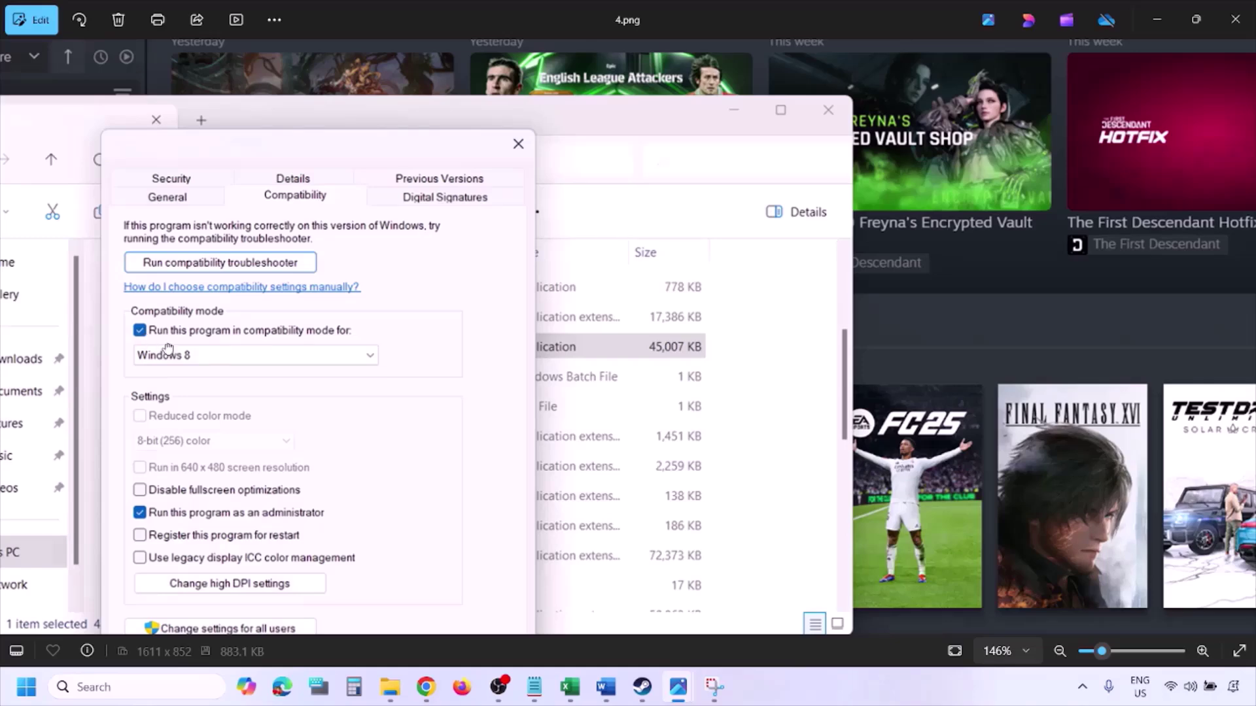
pyautogui.moveTo(162, 347); pyautogui.dragTo(172, 301)
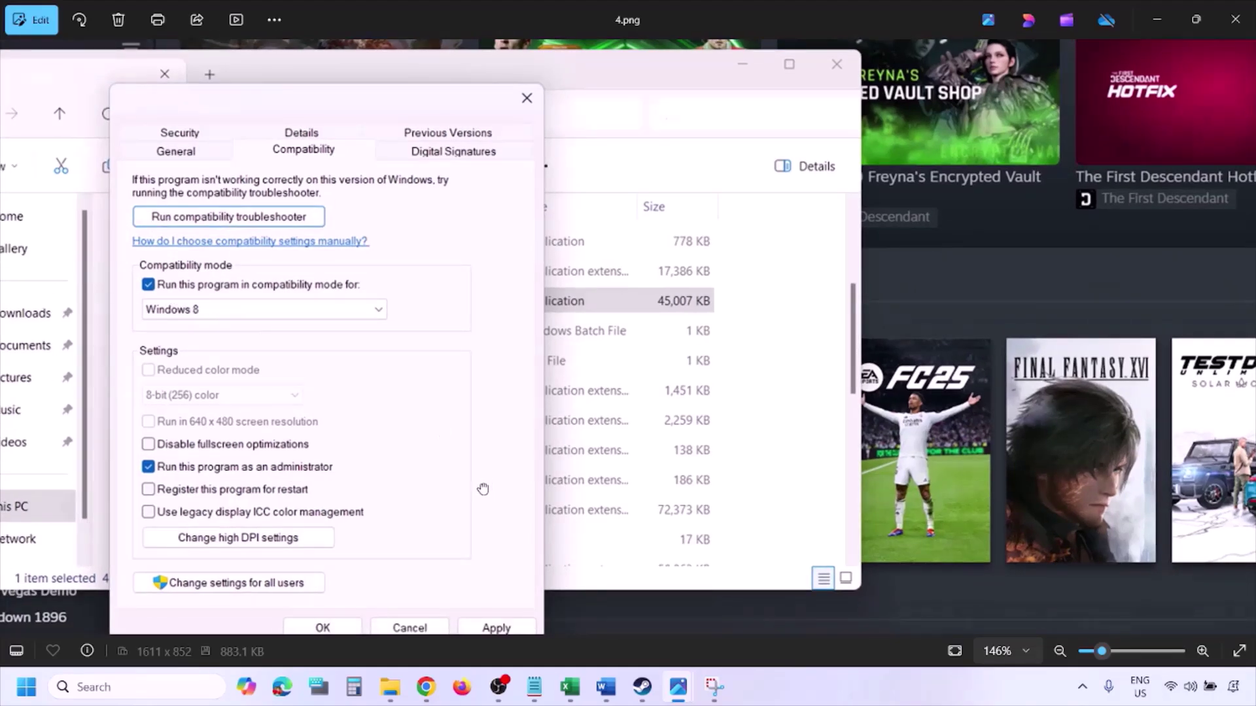
pyautogui.moveTo(482, 488); pyautogui.dragTo(490, 450)
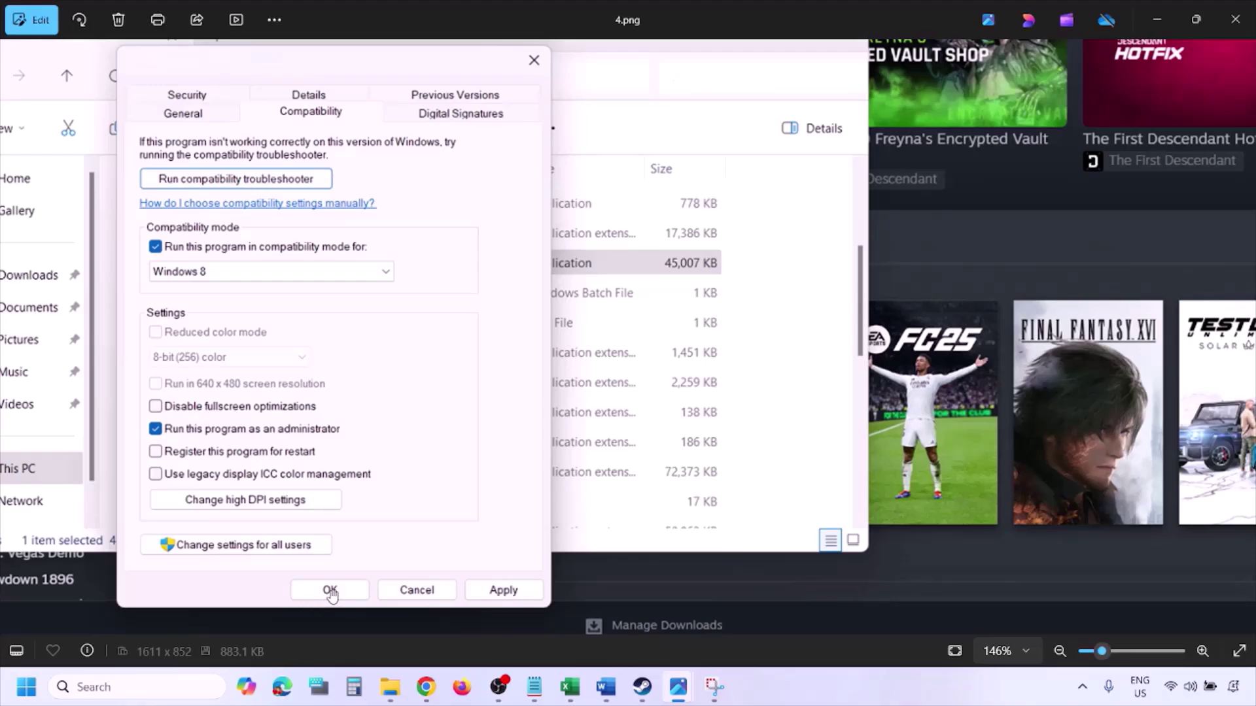
pyautogui.scroll(-3, 671, 466)
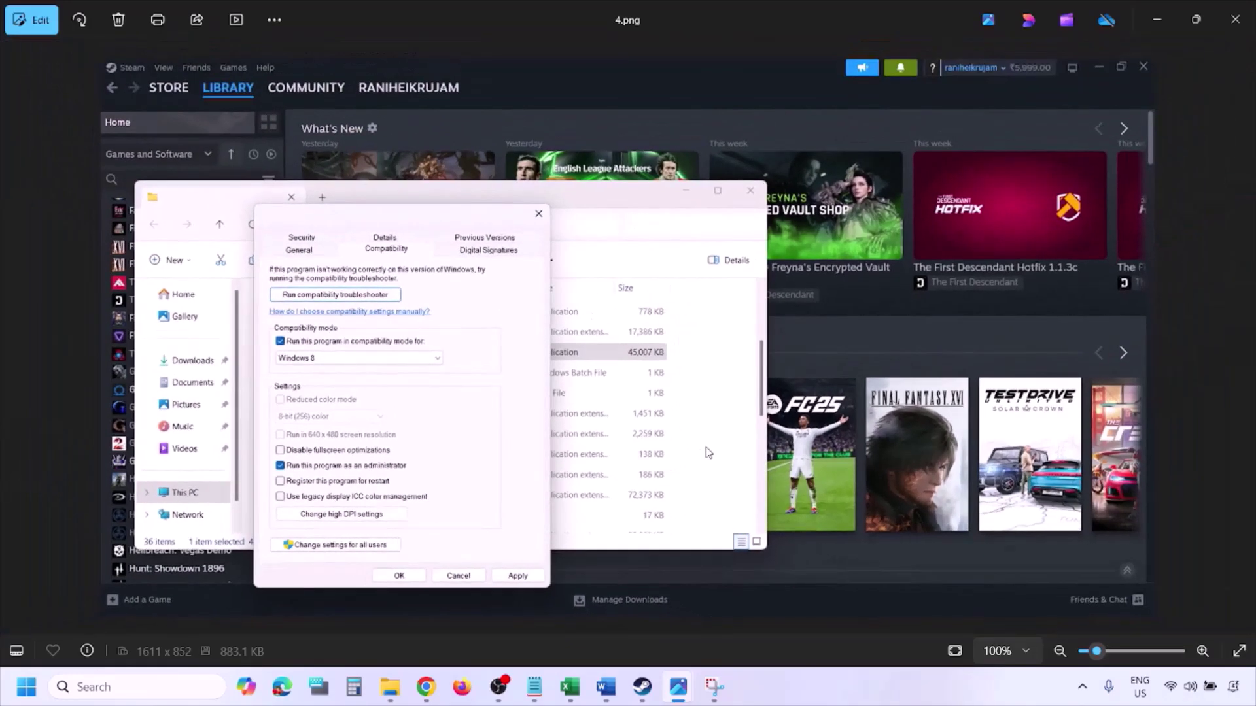
# View 5.png, zooming in and back out.
pyautogui.press('Right')
pyautogui.scroll(3, 407, 390)
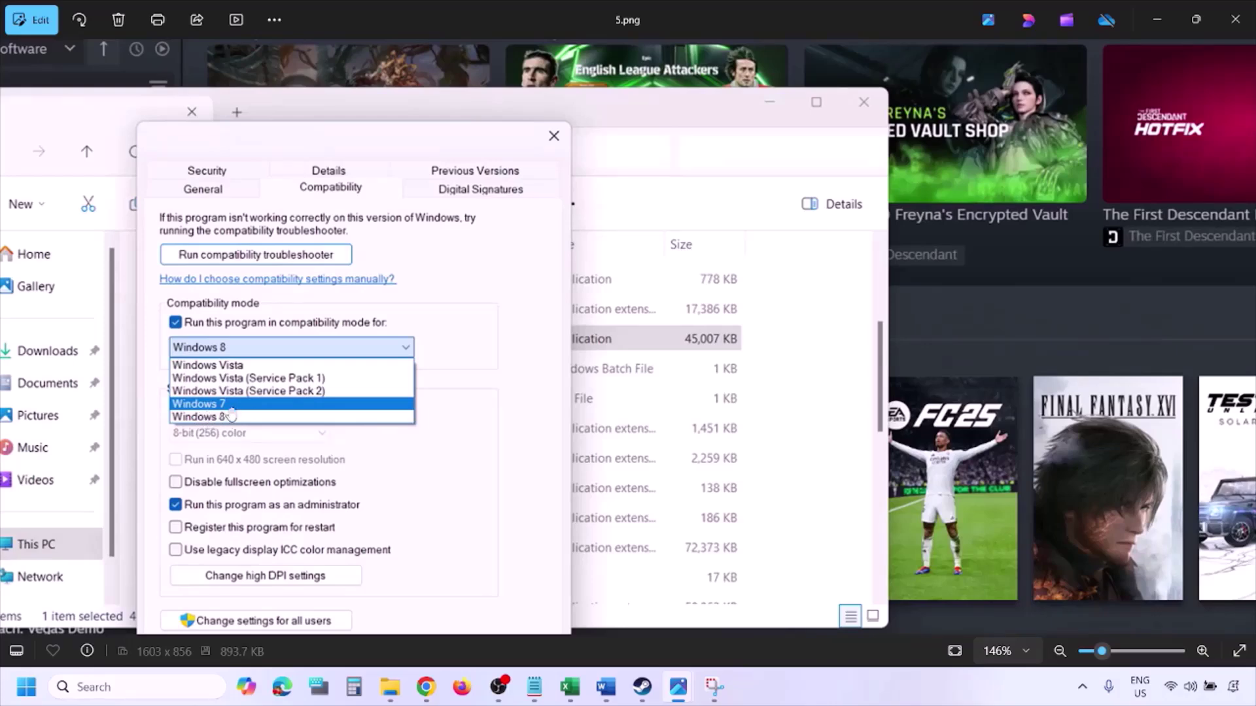
pyautogui.scroll(-3, 237, 412)
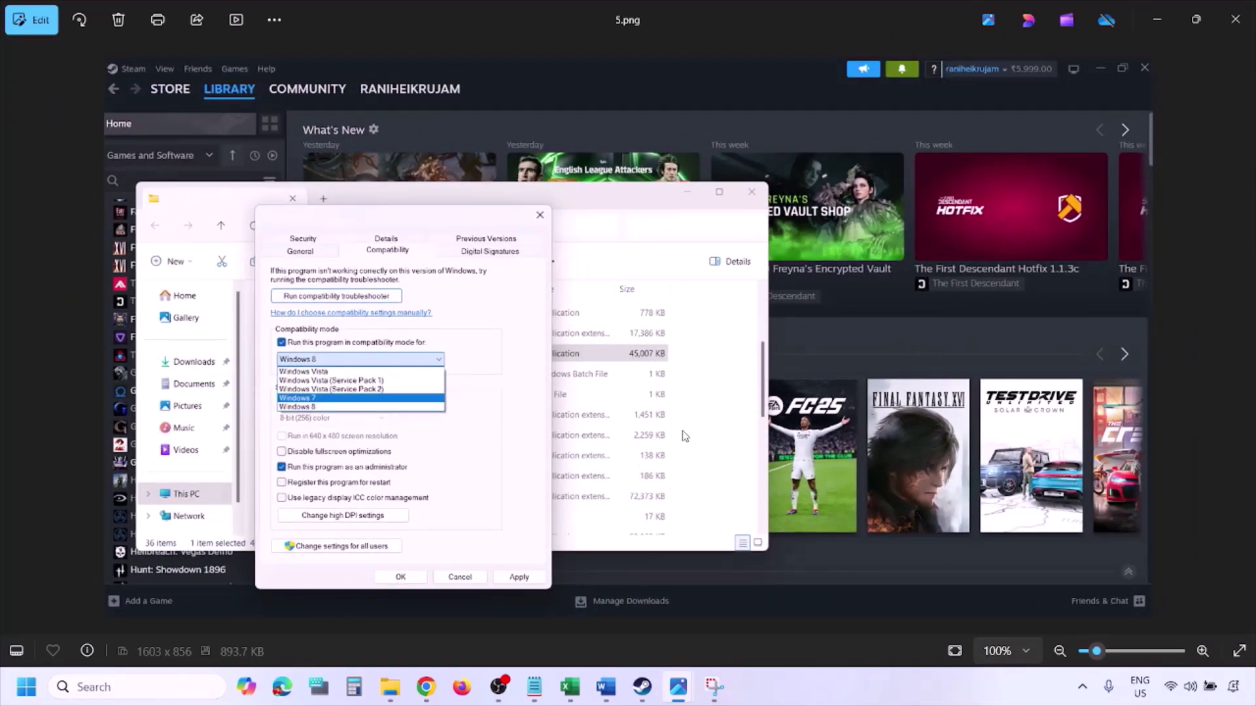
# Zoom and pan 6.png's Windows 7 and run-as-administrator settings, then advance to 7.png.
pyautogui.press('Right')
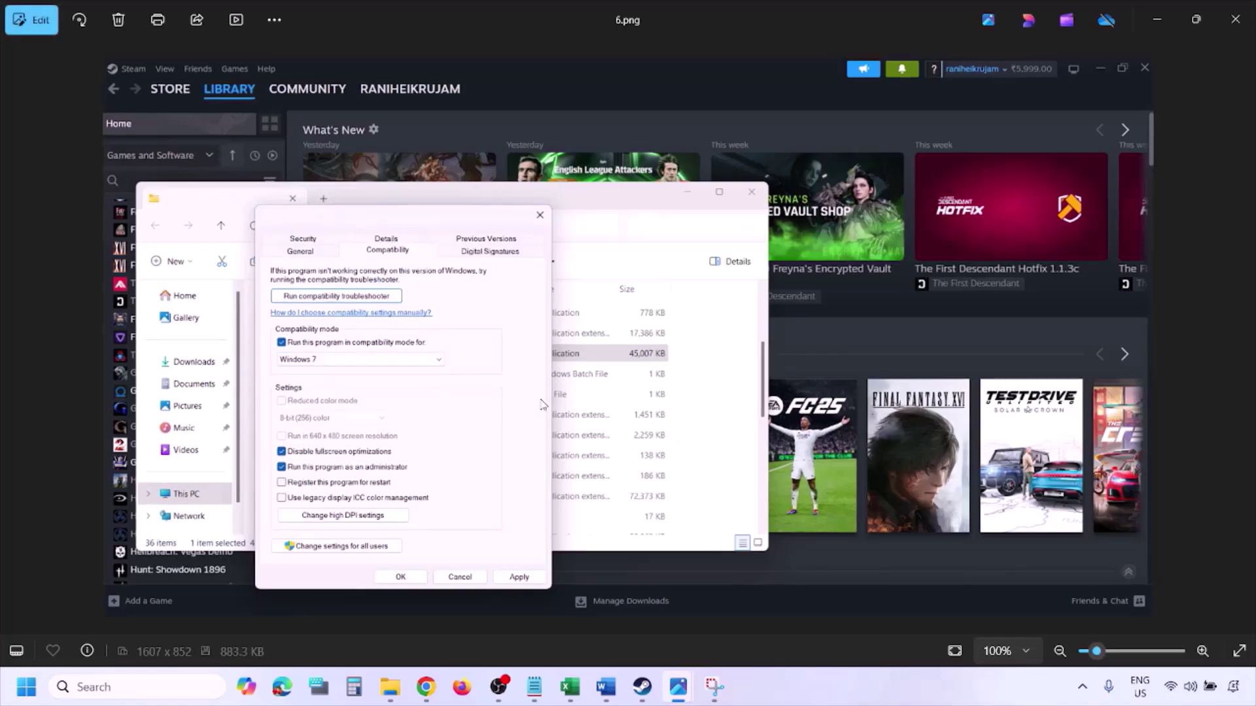
pyautogui.scroll(2, 411, 386)
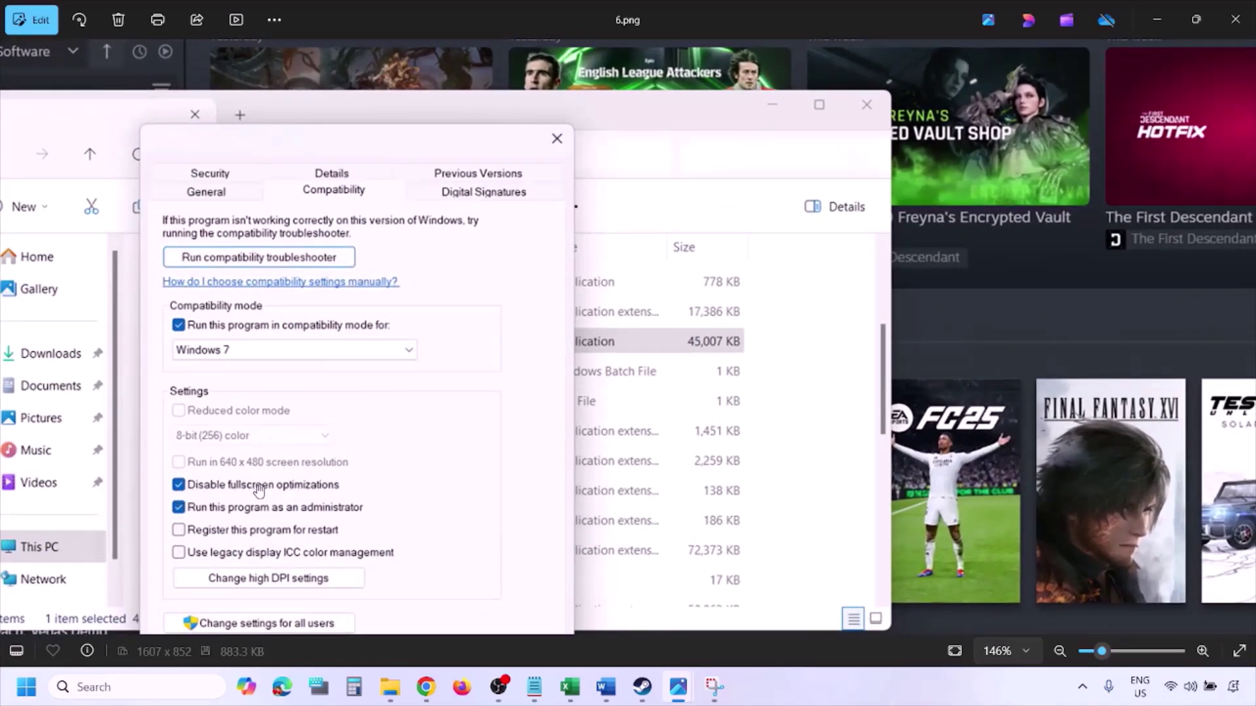
pyautogui.moveTo(358, 426); pyautogui.dragTo(414, 336)
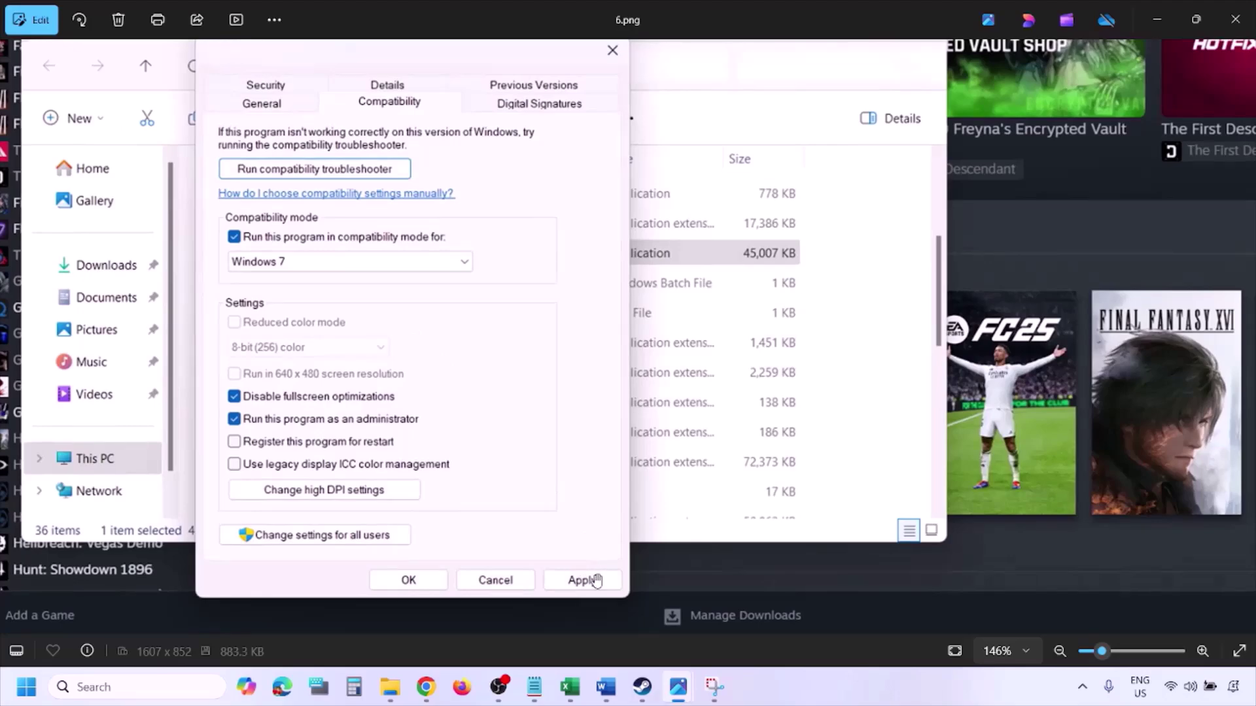
pyautogui.scroll(-3, 435, 582)
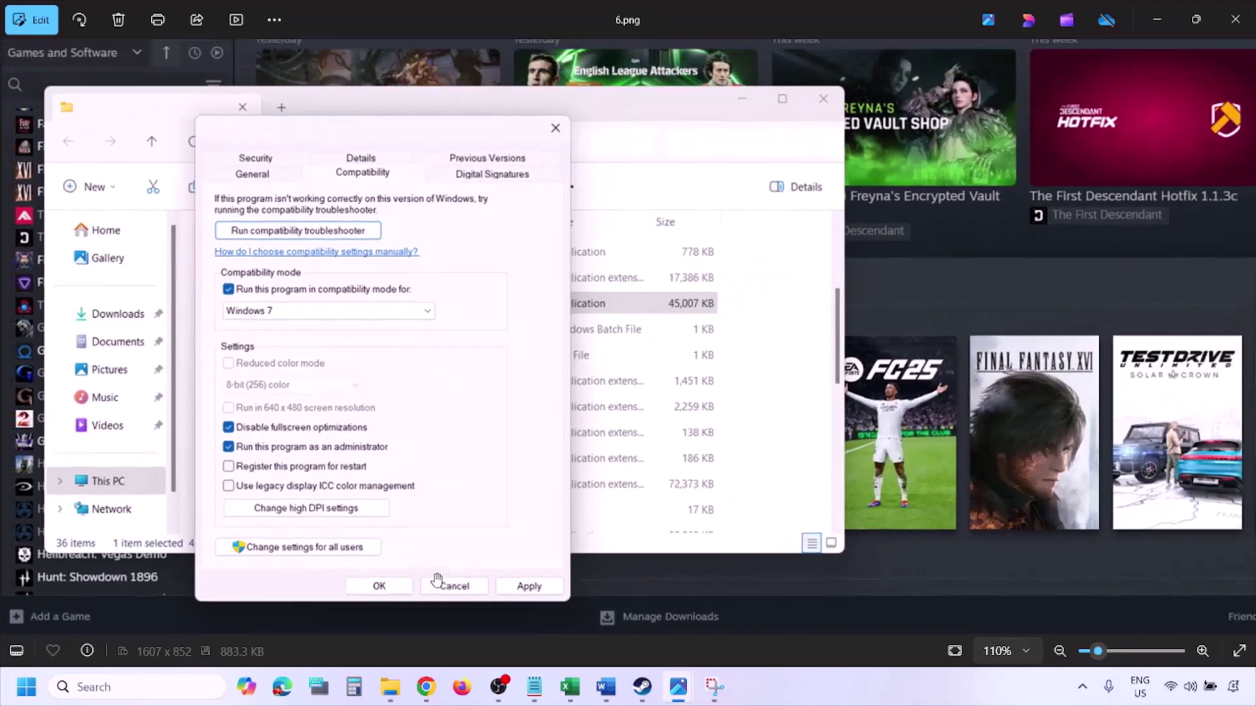
pyautogui.scroll(3, 346, 448)
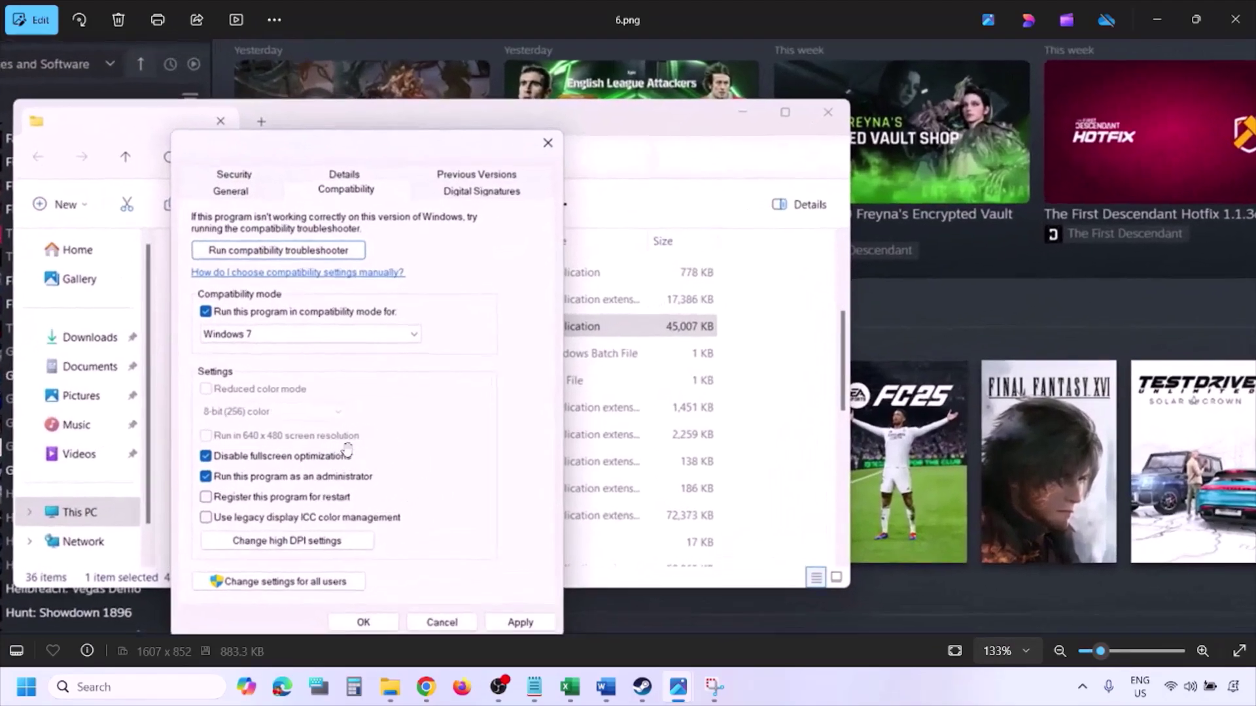
pyautogui.moveTo(247, 434); pyautogui.dragTo(299, 422)
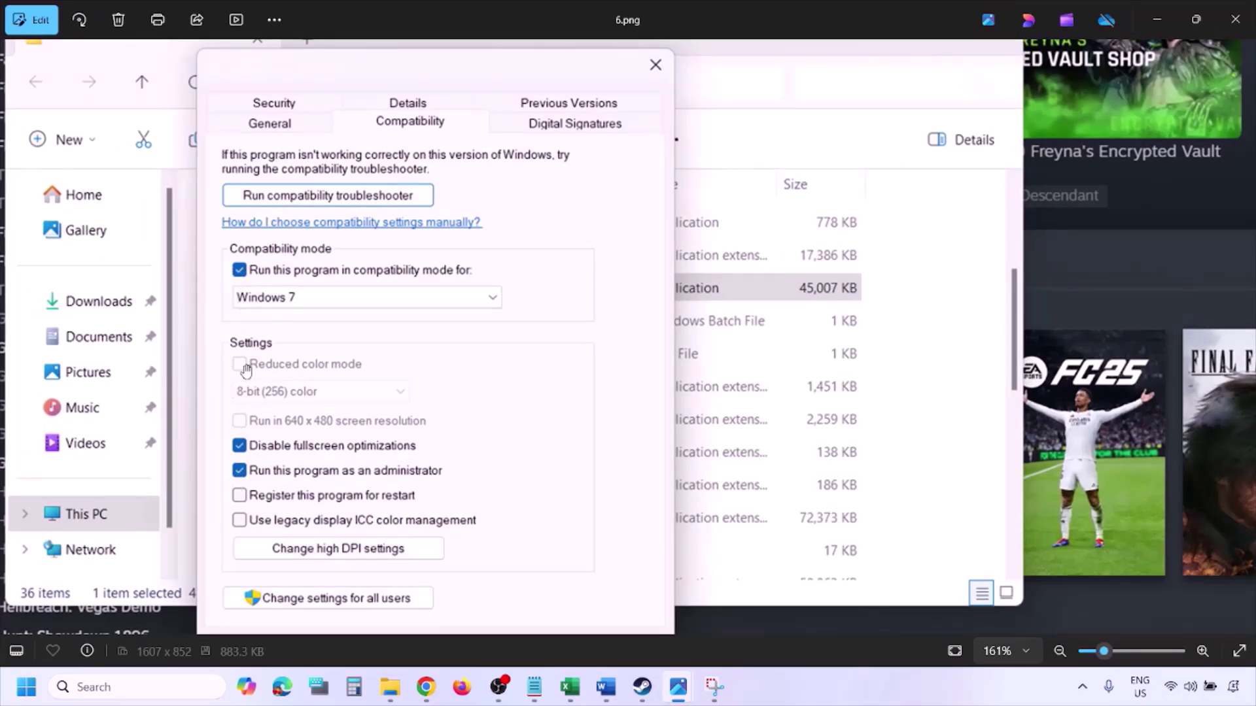
pyautogui.scroll(-3, 353, 386)
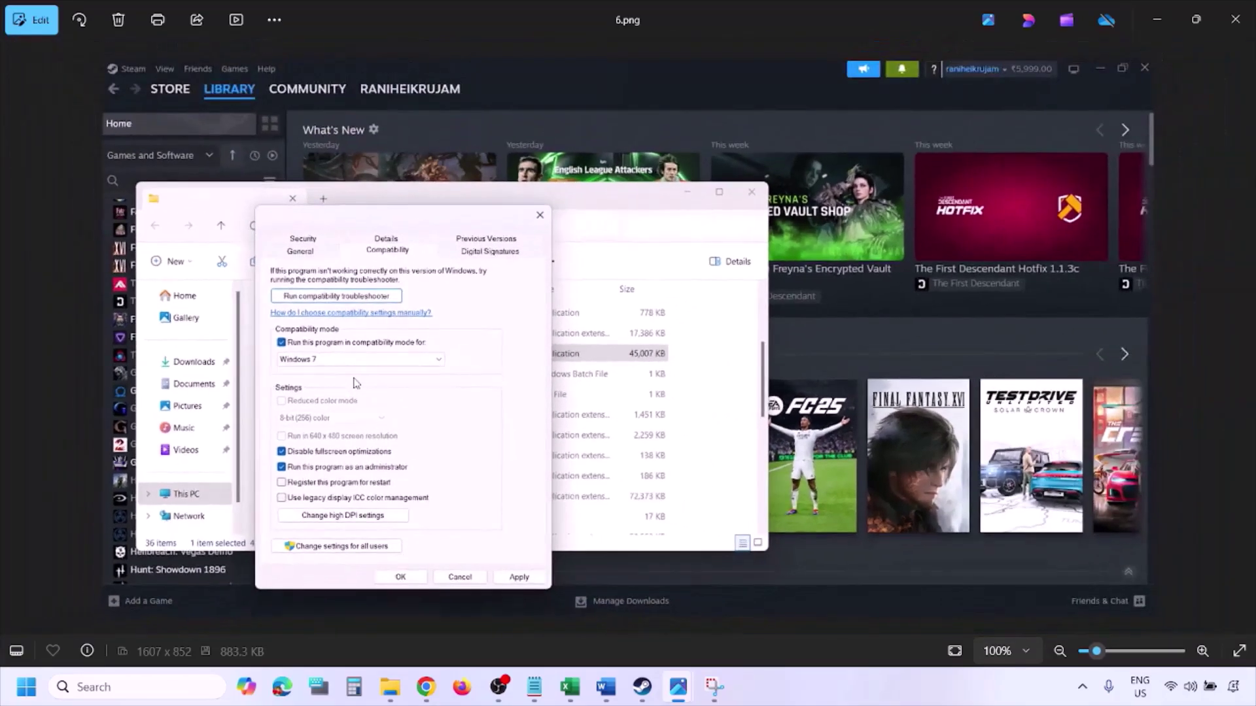
pyautogui.press('Right')
# Zoom and pan 7.png's unticked compatibility options, then move on to 0.png's Steam options menu.
pyautogui.scroll(4, 355, 384)
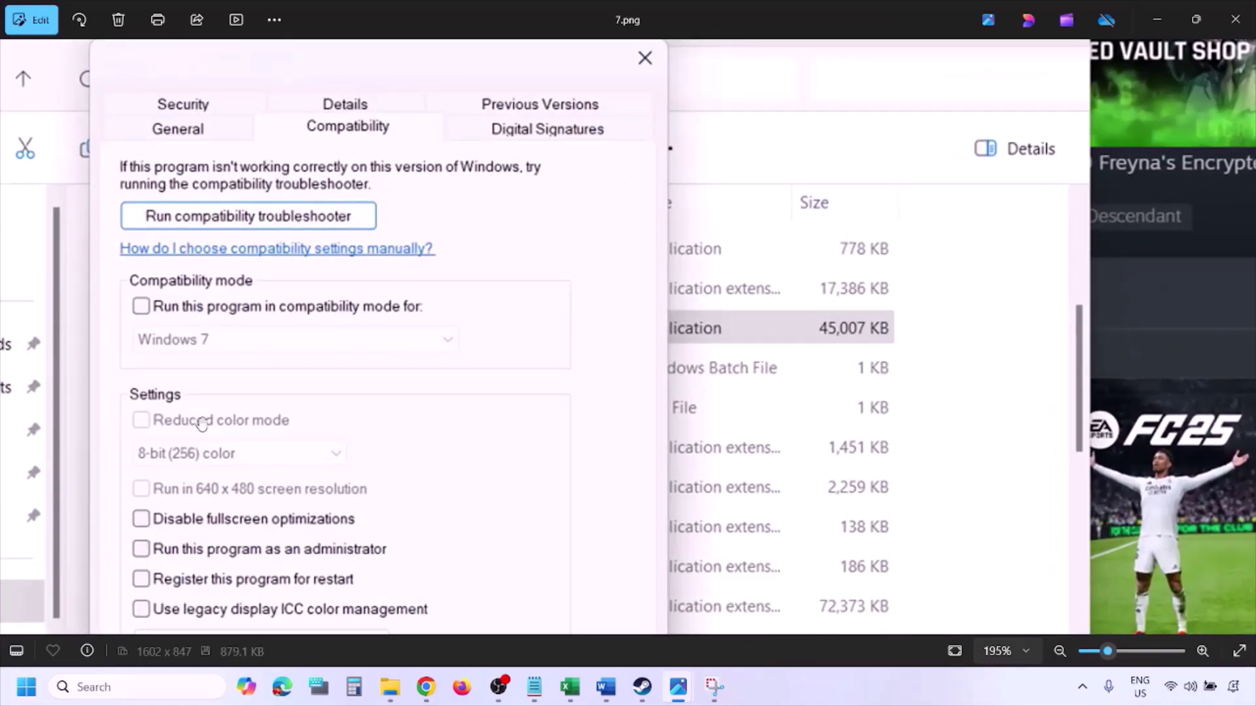
pyautogui.scroll(-3, 201, 424)
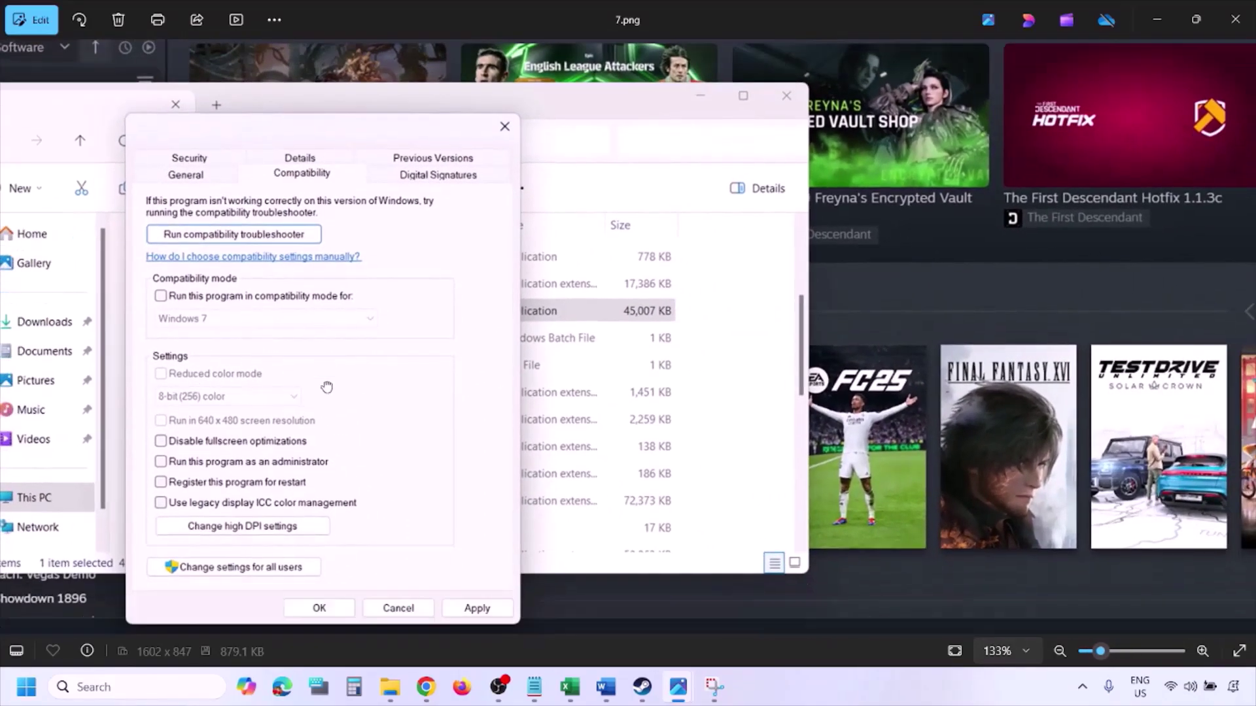
pyautogui.moveTo(327, 388); pyautogui.dragTo(329, 363)
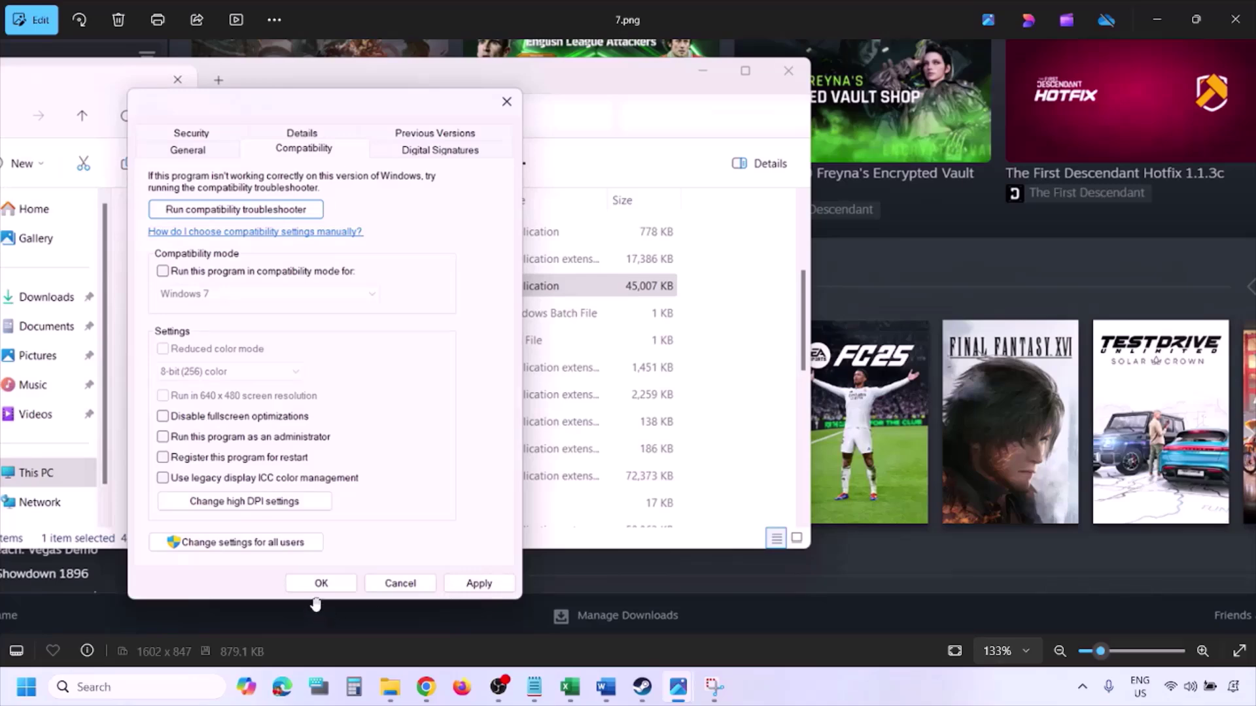
pyautogui.click(782, 696)
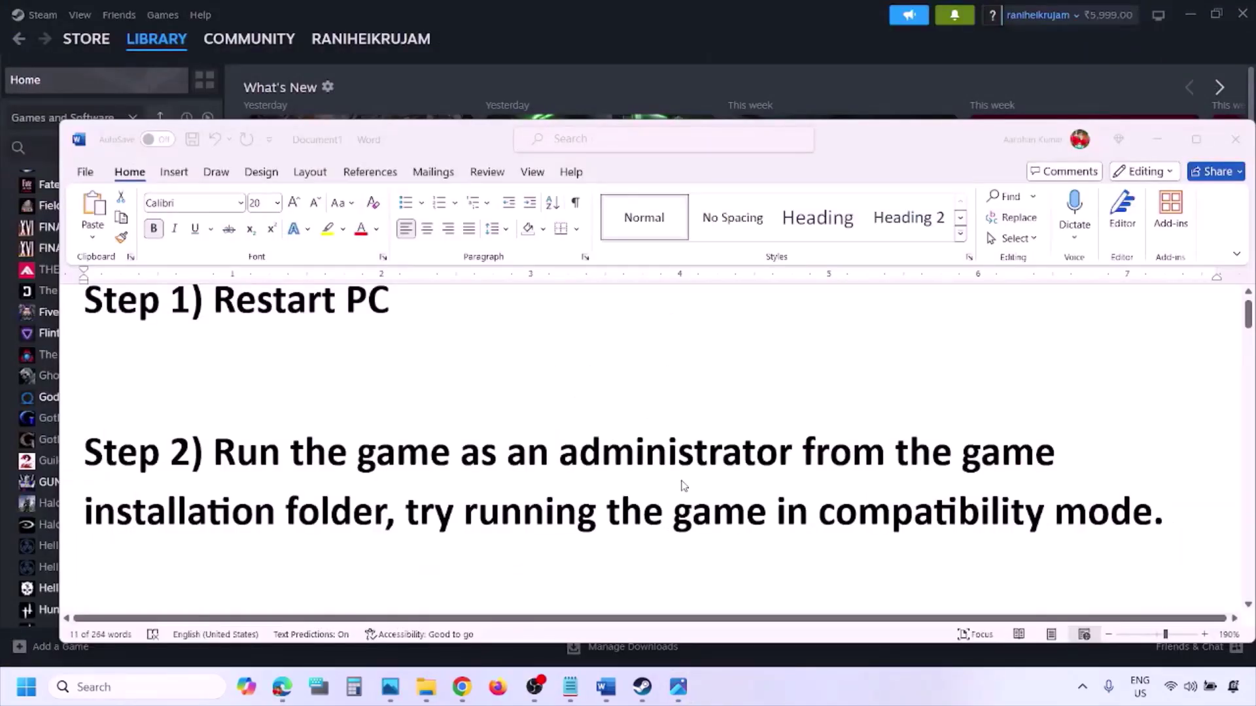
pyautogui.scroll(-3, 683, 485)
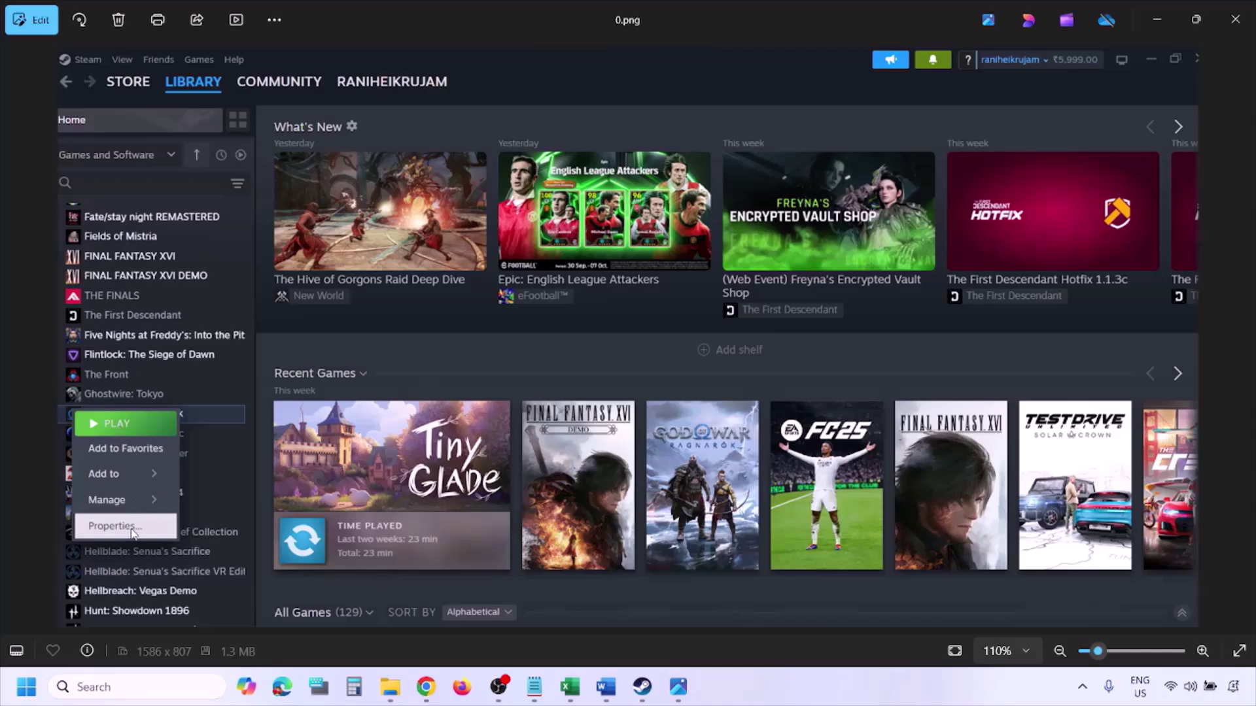
# Back in Photos, advance to the Installed Files screenshot with the verify game files option.
pyautogui.scroll(-1, 451, 410)
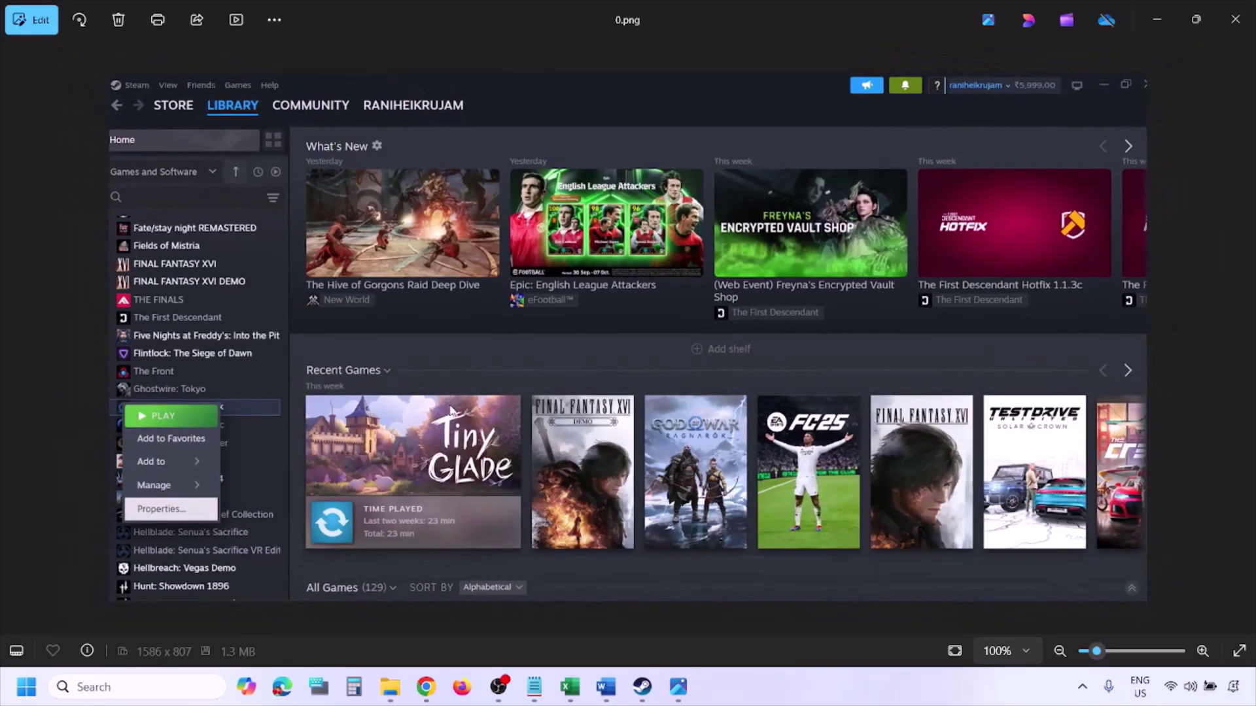
pyautogui.click(451, 411)
pyautogui.press('Right')
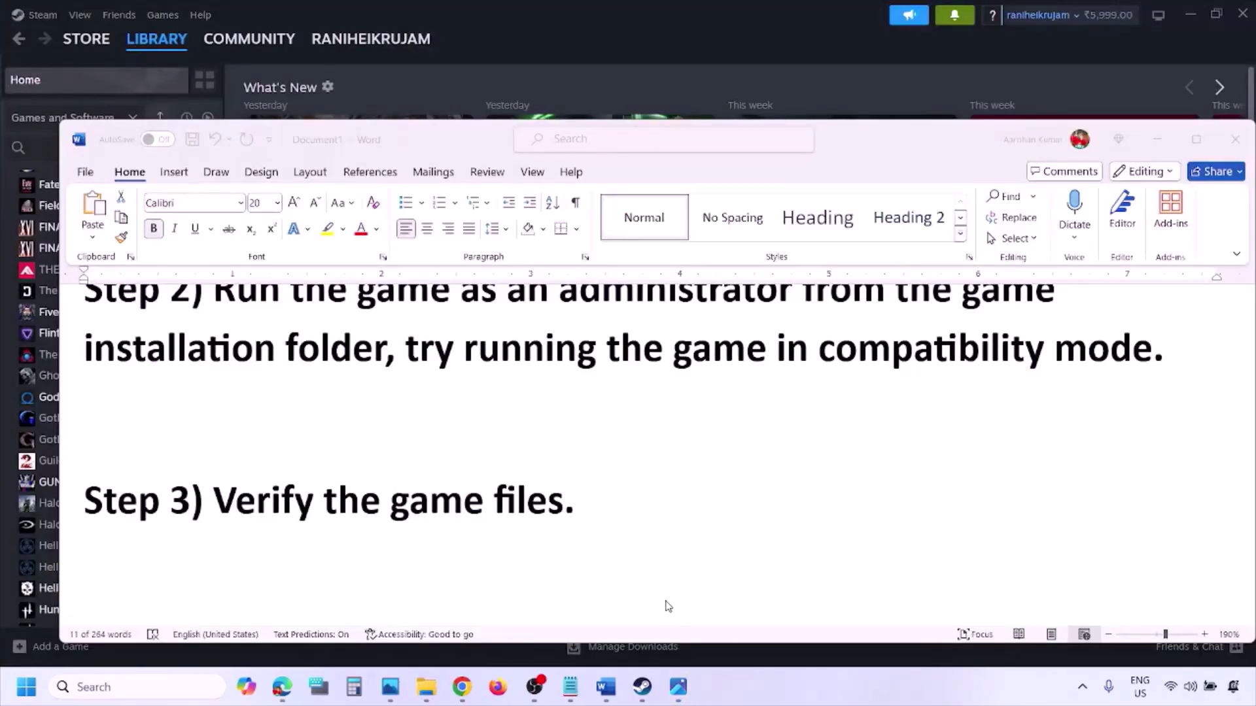
# Scroll the Word notes to Step 4 and highlight 'Windows Security', leaving Steam in front.
pyautogui.scroll(-3, 667, 605)
pyautogui.scroll(-1, 667, 605)
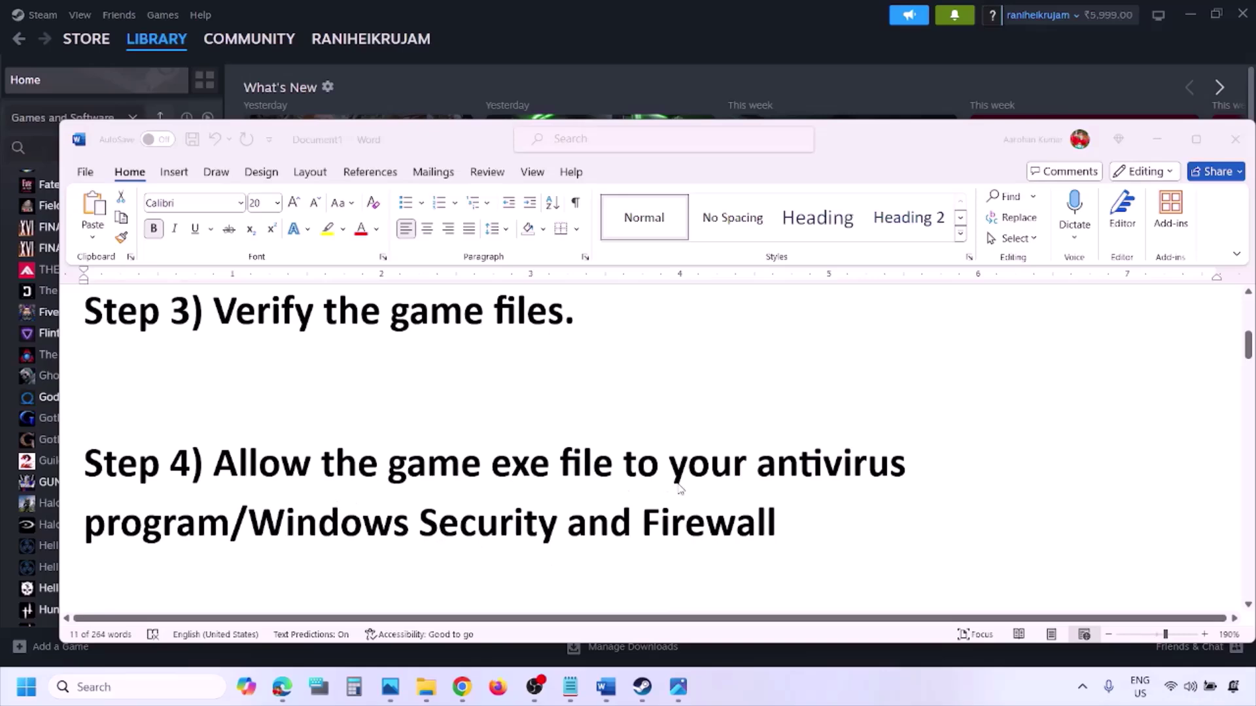
pyautogui.click(230, 521)
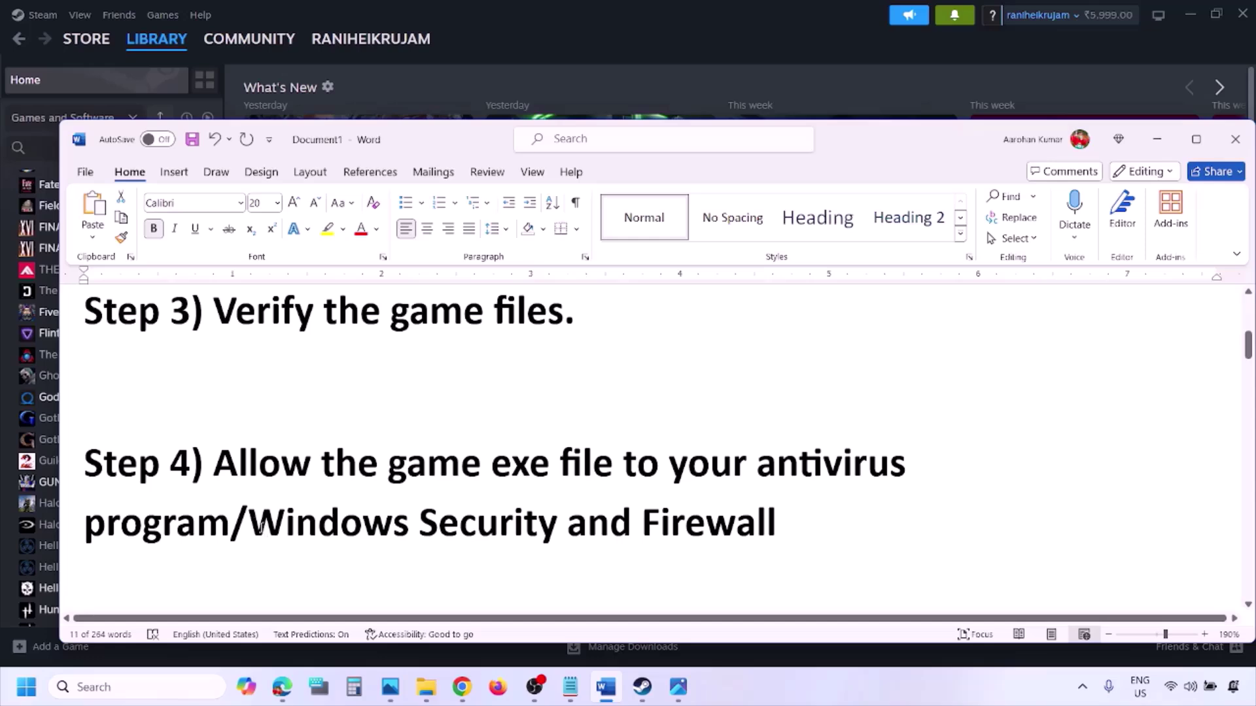
pyautogui.moveTo(250, 524); pyautogui.dragTo(567, 524)
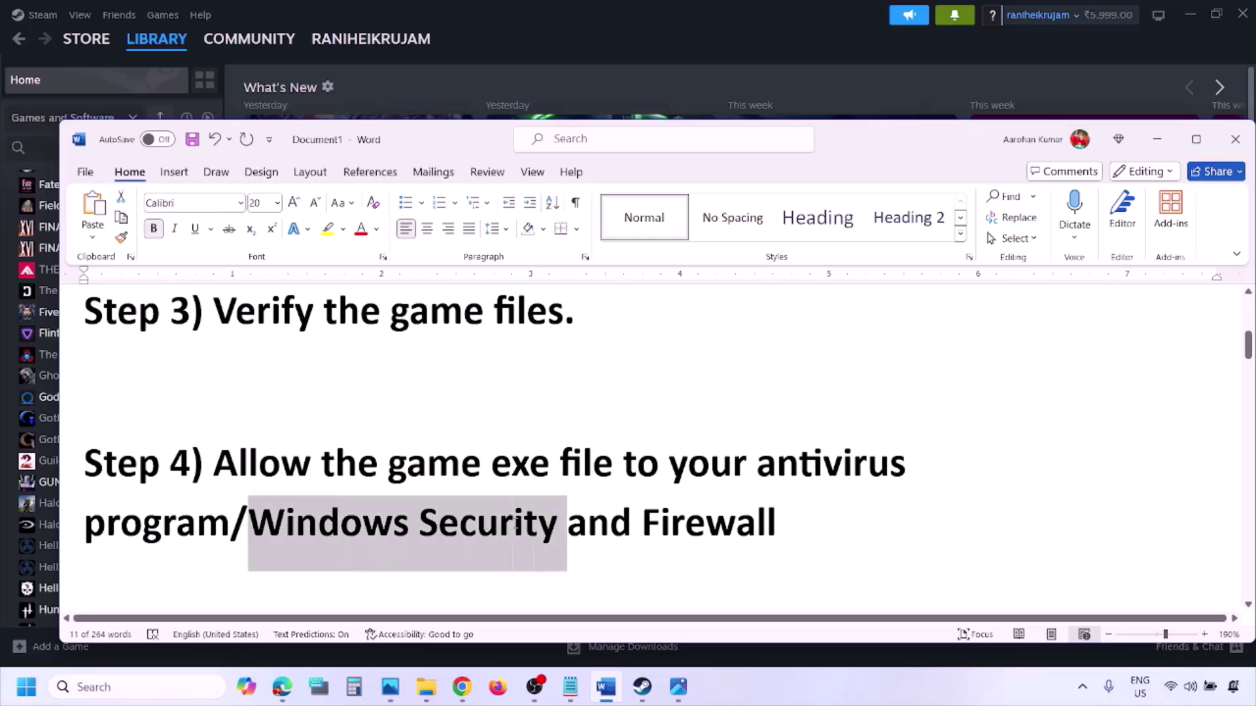
pyautogui.click(834, 700)
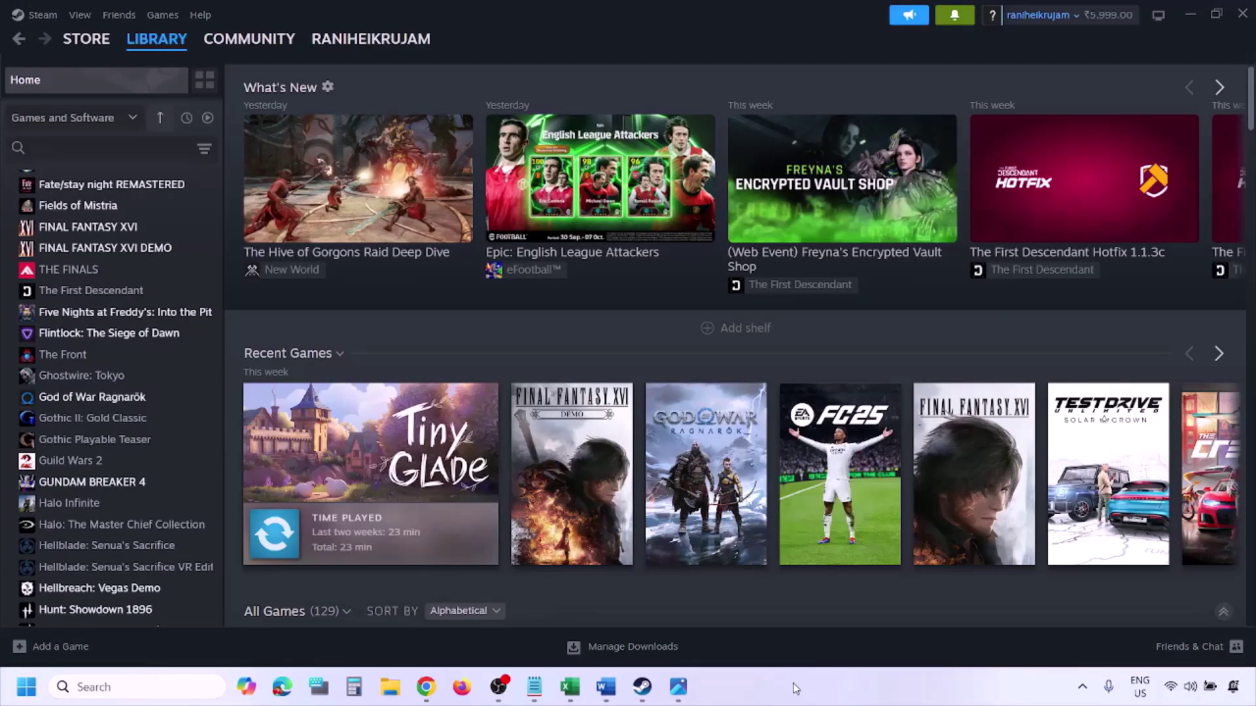
# Go from Settings' Privacy & security through ransomware protection to the Controlled folder access allowed-apps list.
pyautogui.press('super+i')
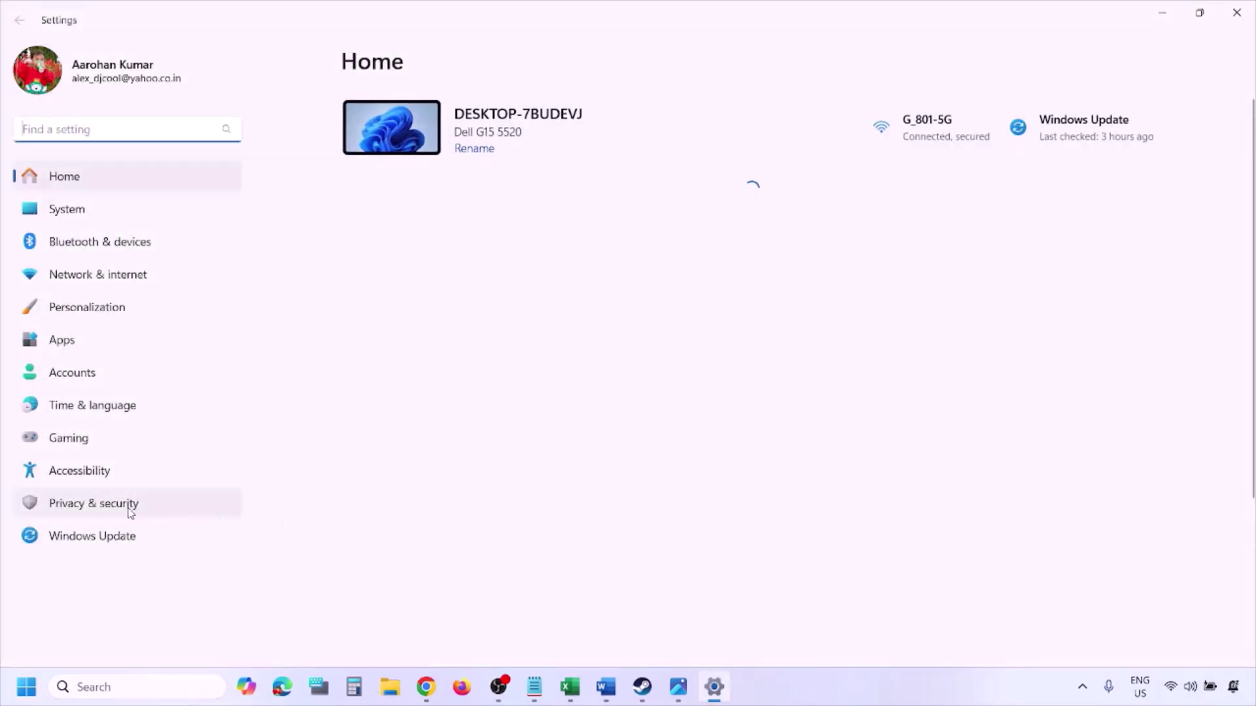
pyautogui.click(130, 513)
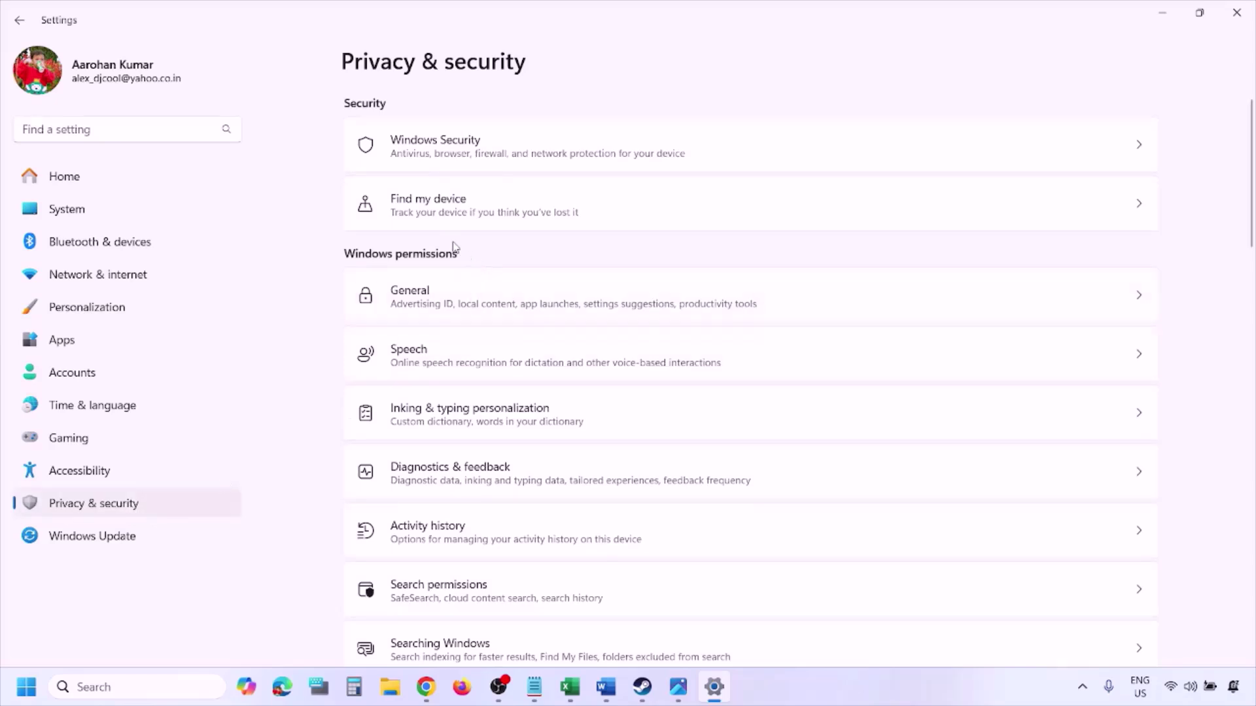
pyautogui.click(453, 155)
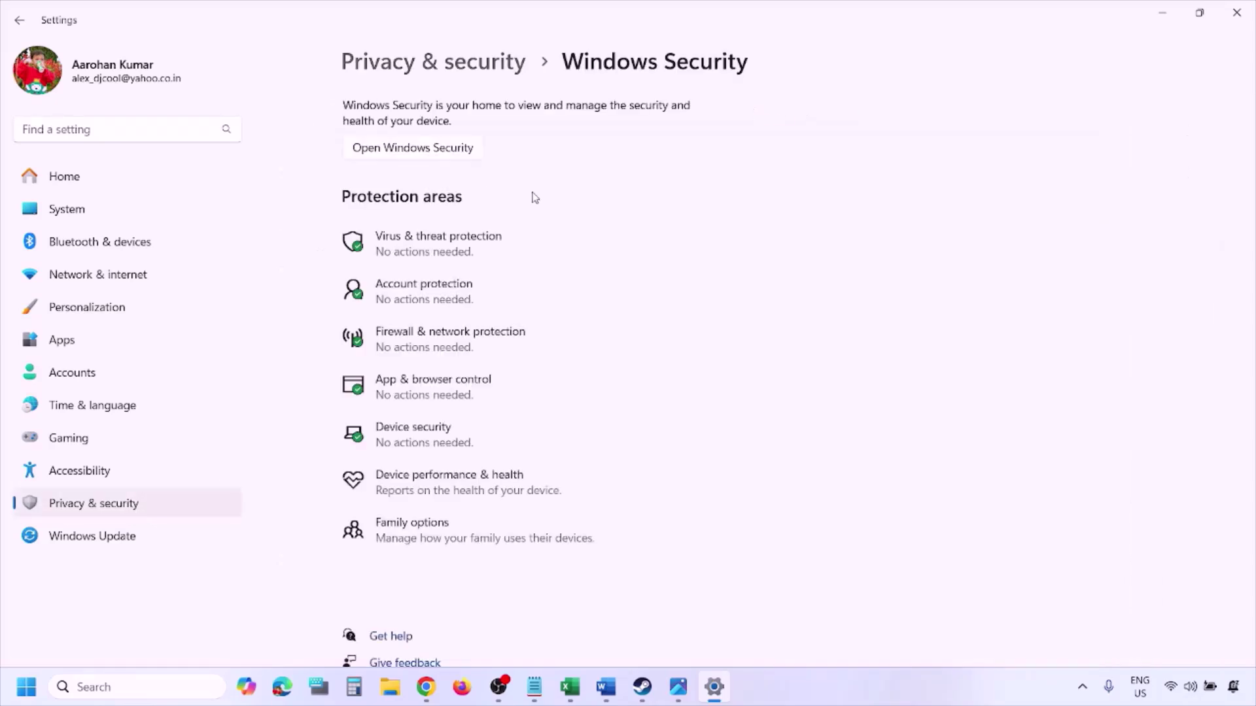
pyautogui.click(456, 249)
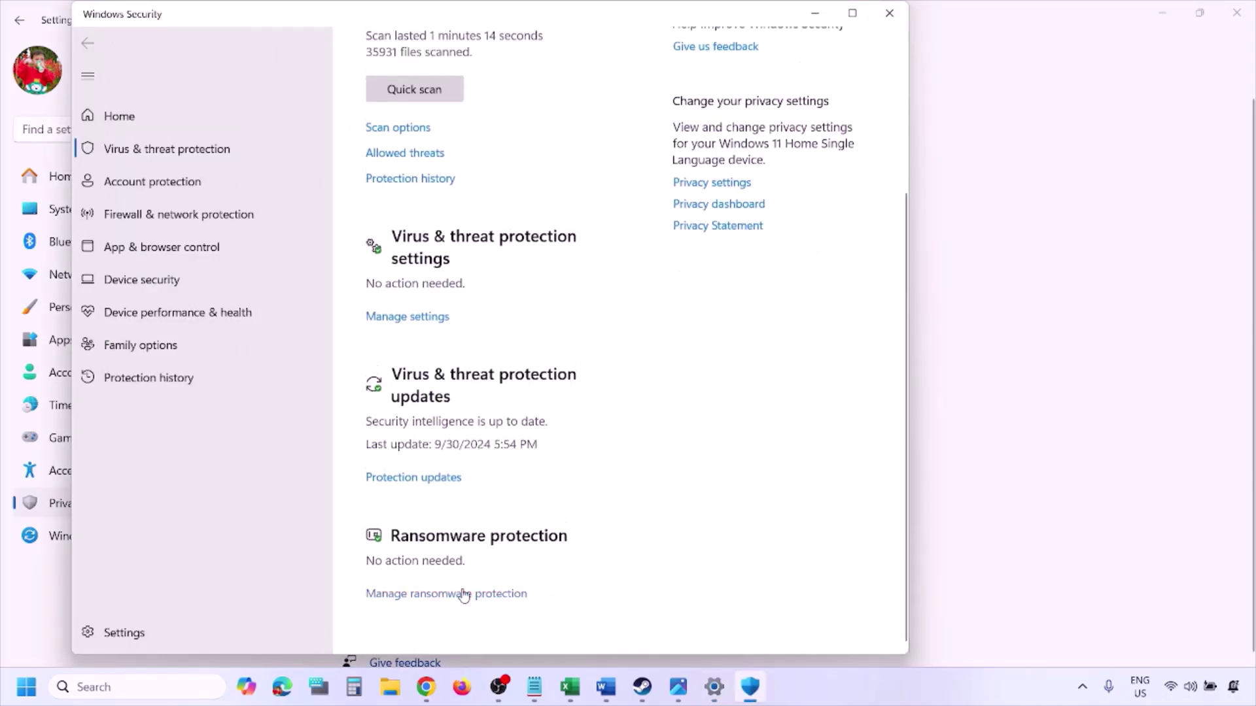
pyautogui.scroll(2, 461, 596)
pyautogui.click(459, 597)
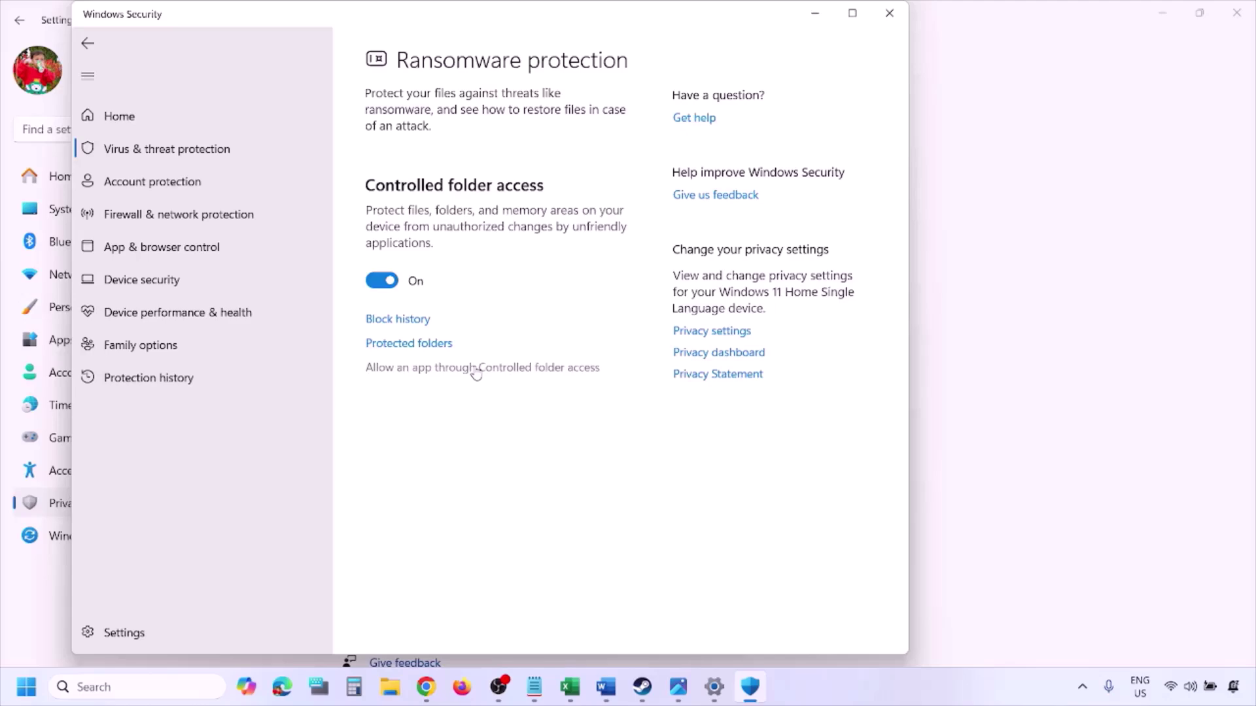
pyautogui.click(475, 368)
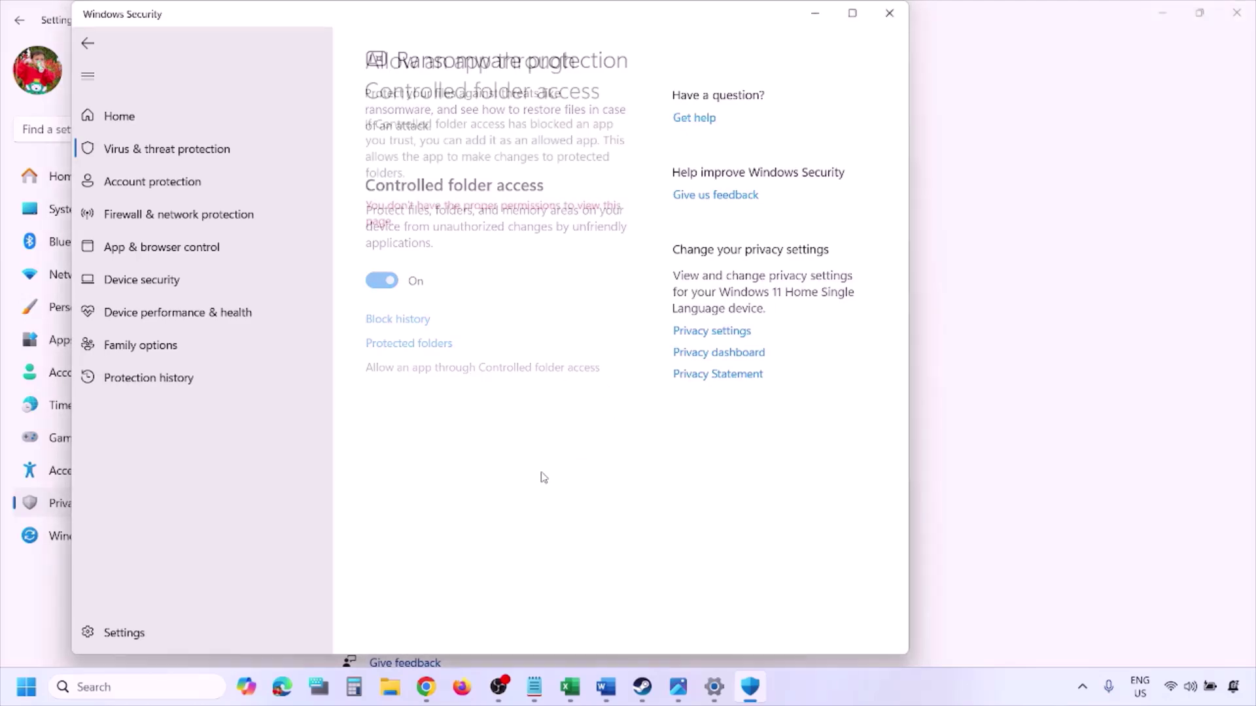
pyautogui.scroll(-3, 616, 258)
pyautogui.scroll(3, 461, 209)
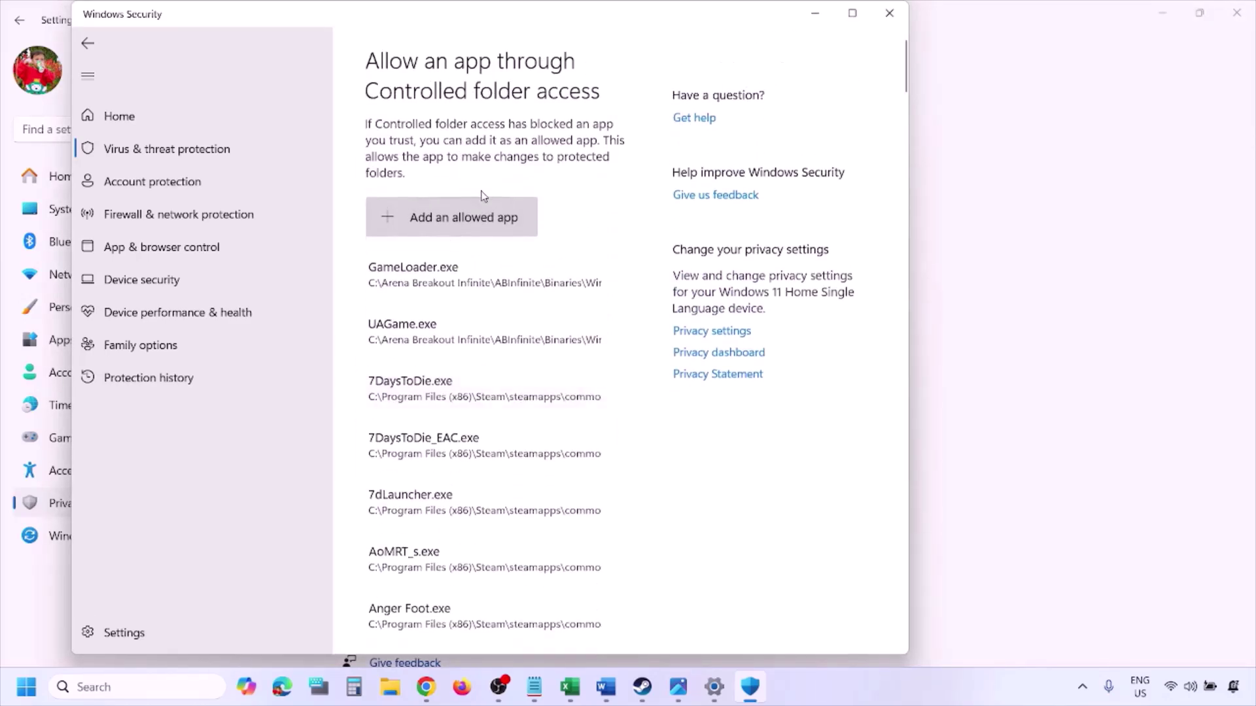
pyautogui.click(464, 223)
pyautogui.click(470, 283)
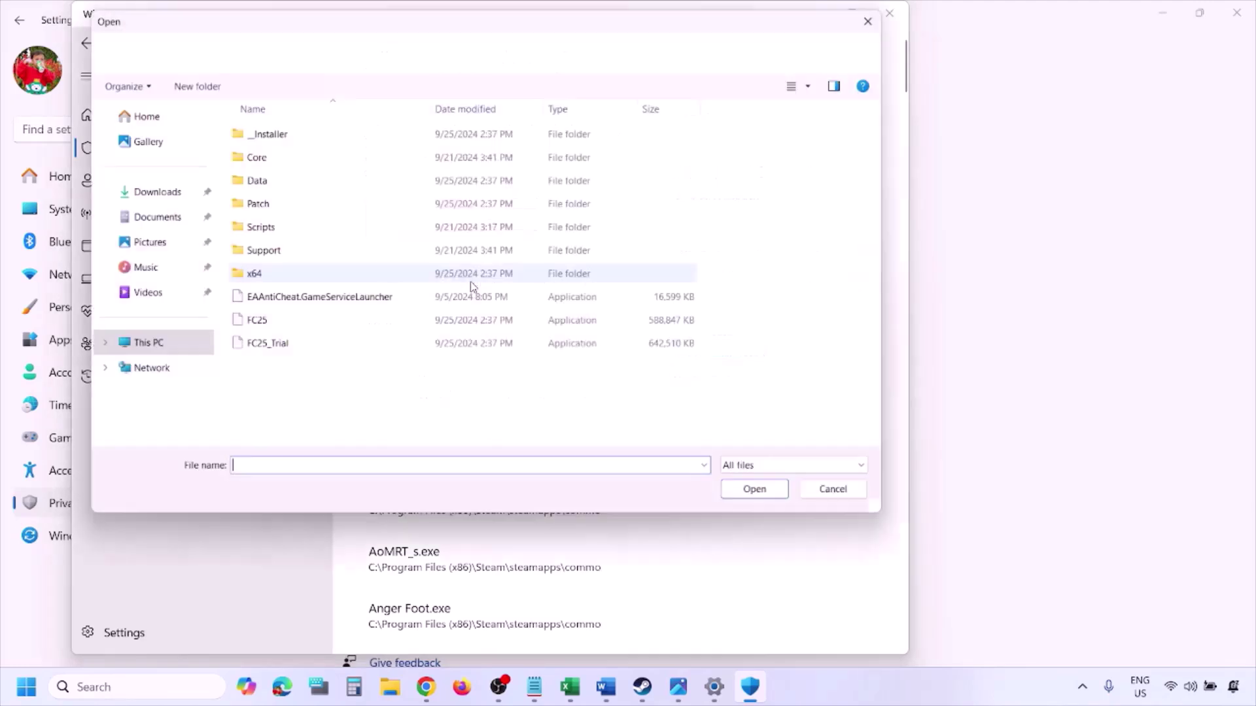
pyautogui.click(139, 345)
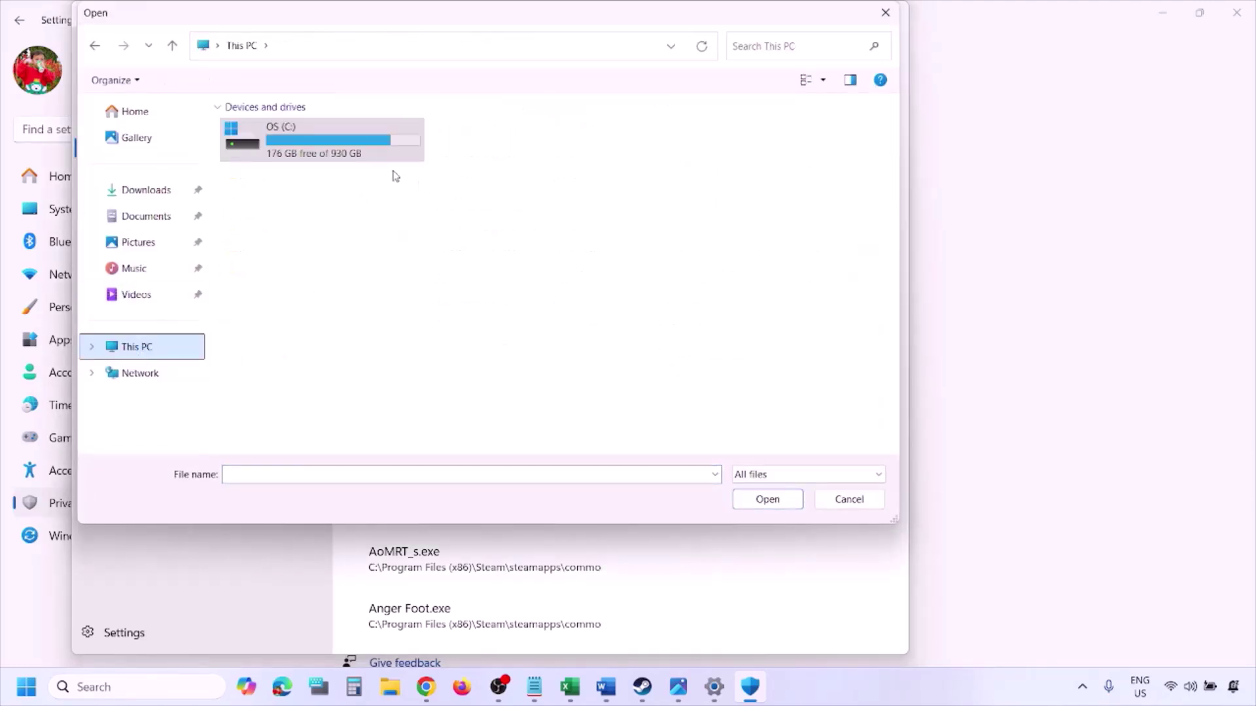
pyautogui.click(323, 152)
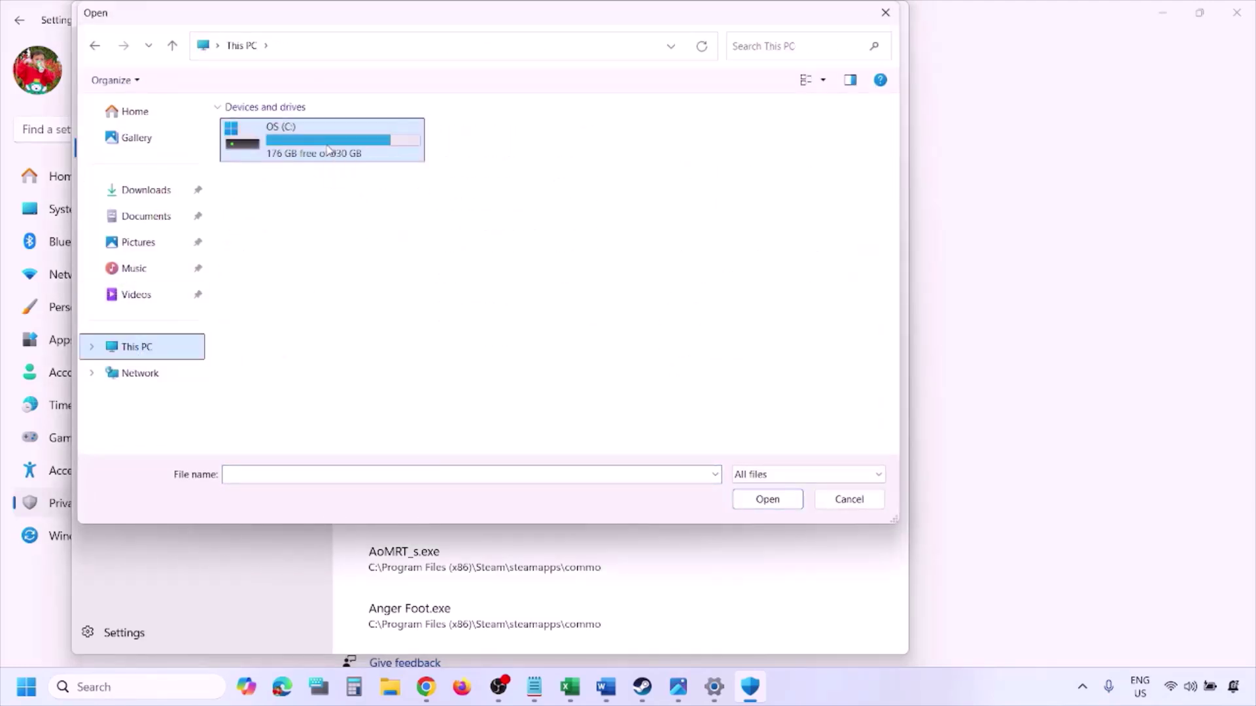
pyautogui.doubleClick(327, 149)
pyautogui.scroll(-3, 329, 150)
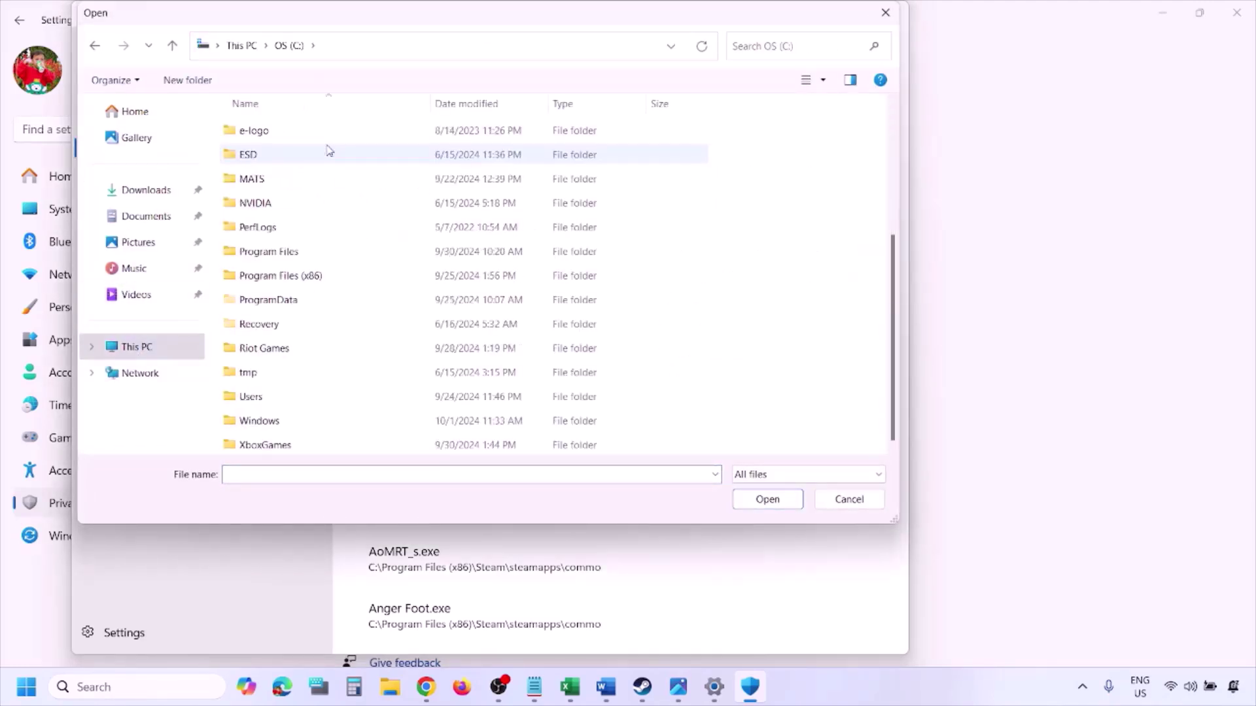
pyautogui.doubleClick(315, 275)
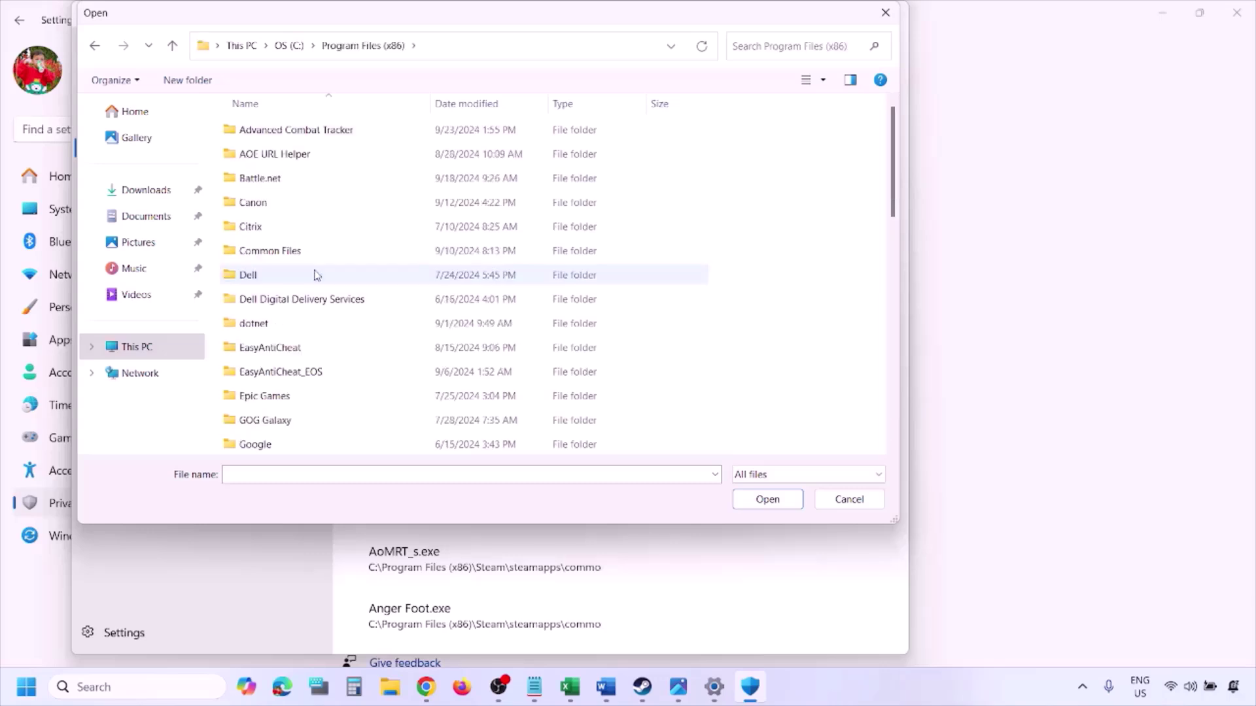
pyautogui.scroll(-8, 316, 275)
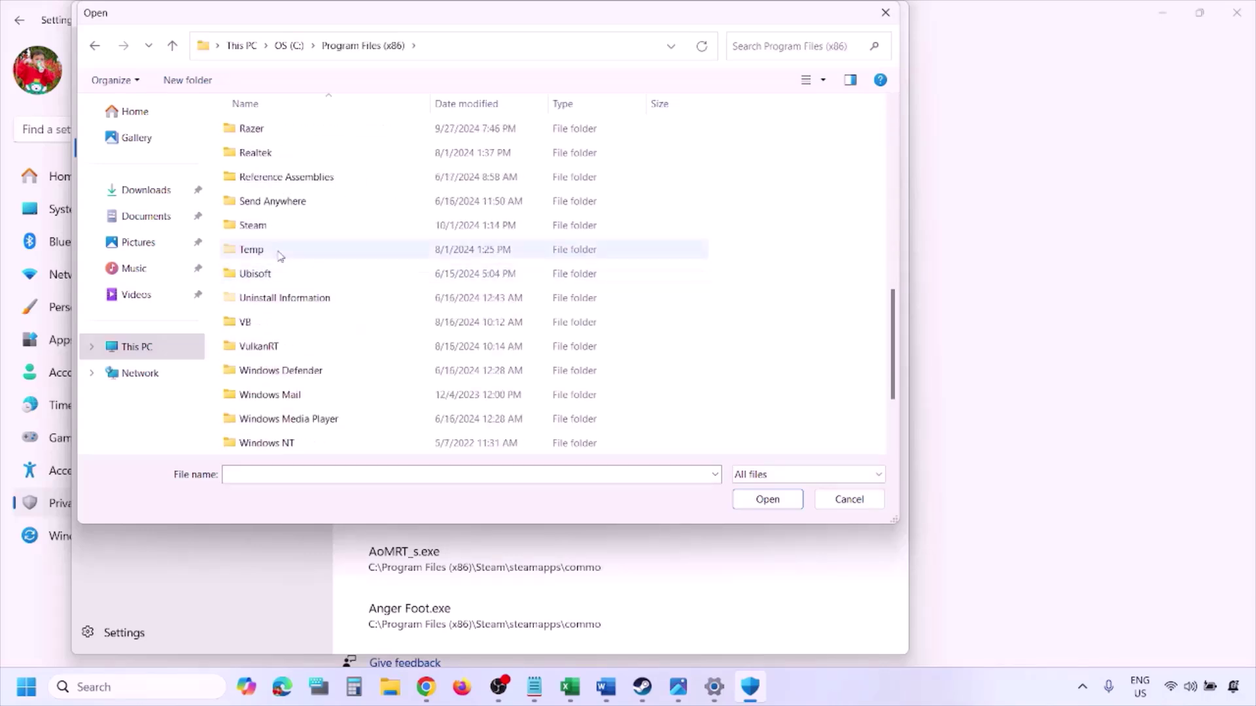
pyautogui.doubleClick(295, 224)
pyautogui.scroll(-4, 288, 288)
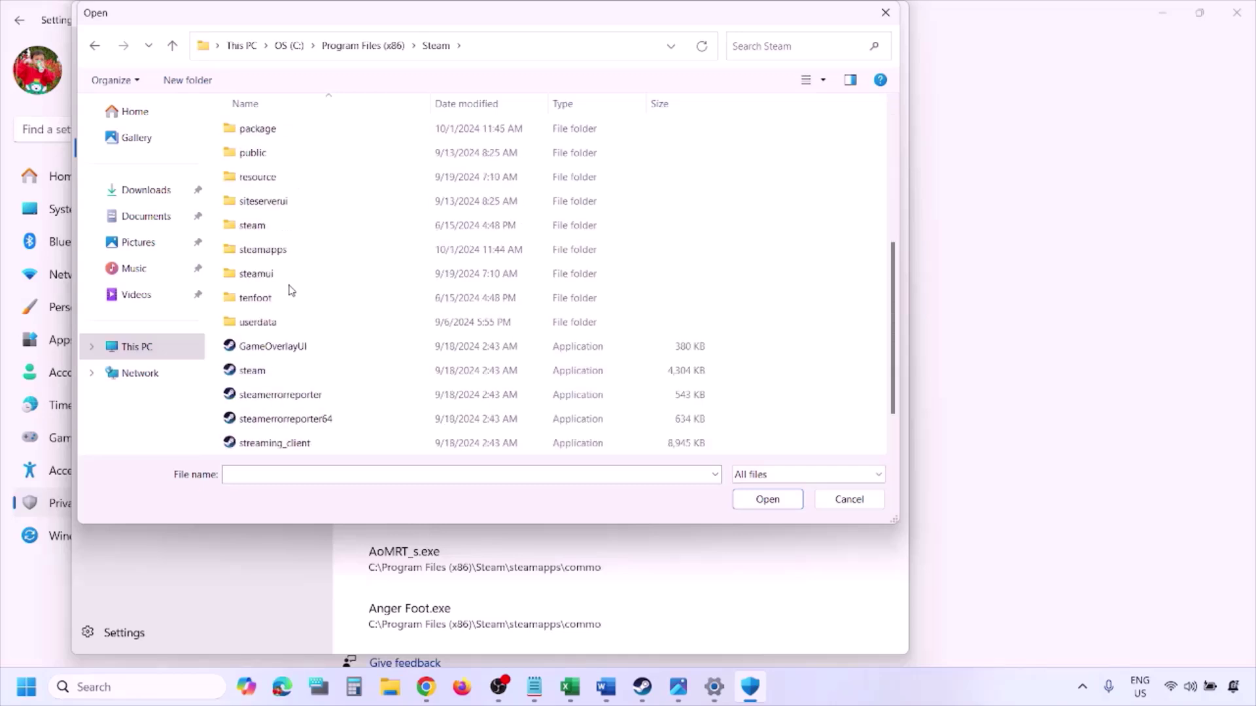
pyautogui.doubleClick(286, 254)
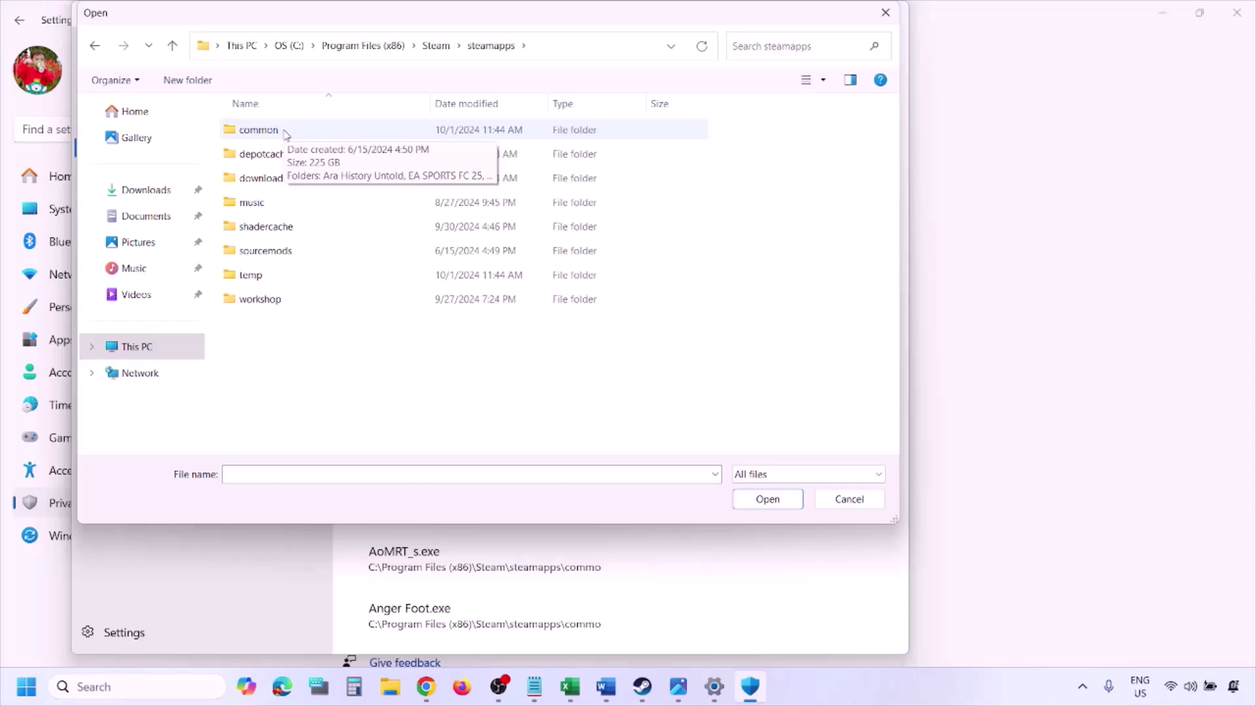
pyautogui.click(847, 505)
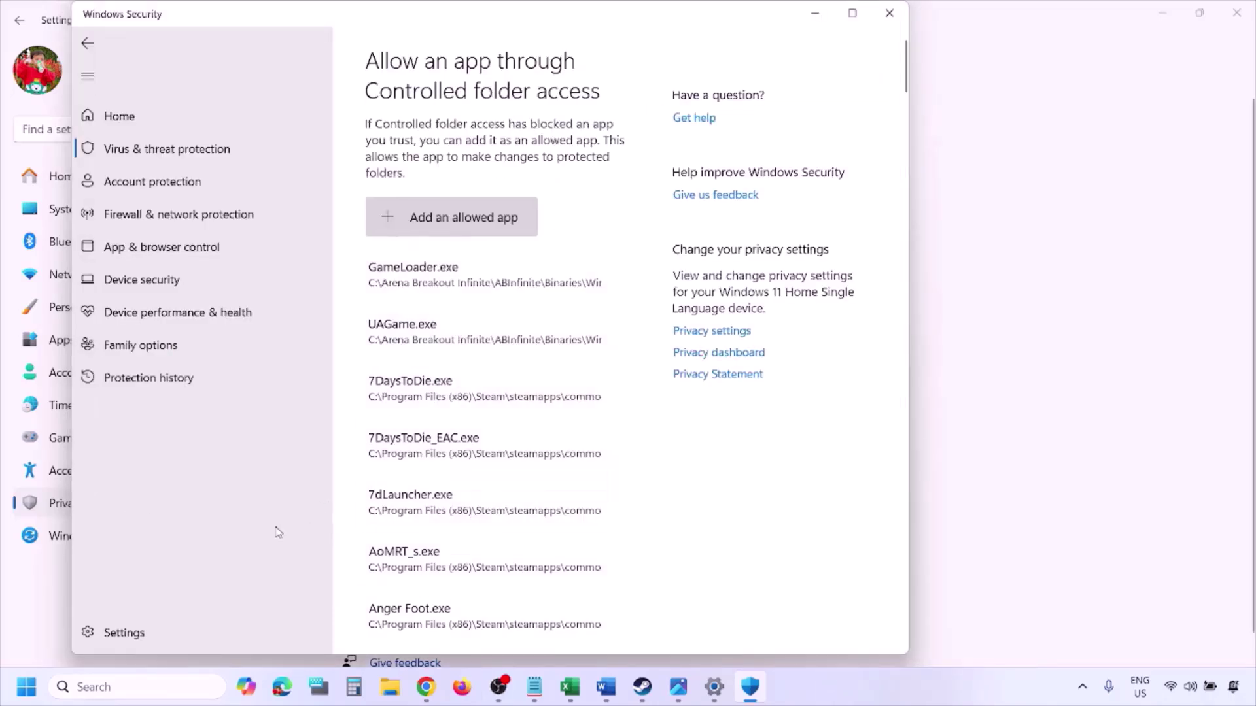
# Open Control Panel's Windows Defender Firewall allowed-apps list via System and Security.
pyautogui.click(132, 687)
pyautogui.write('on')
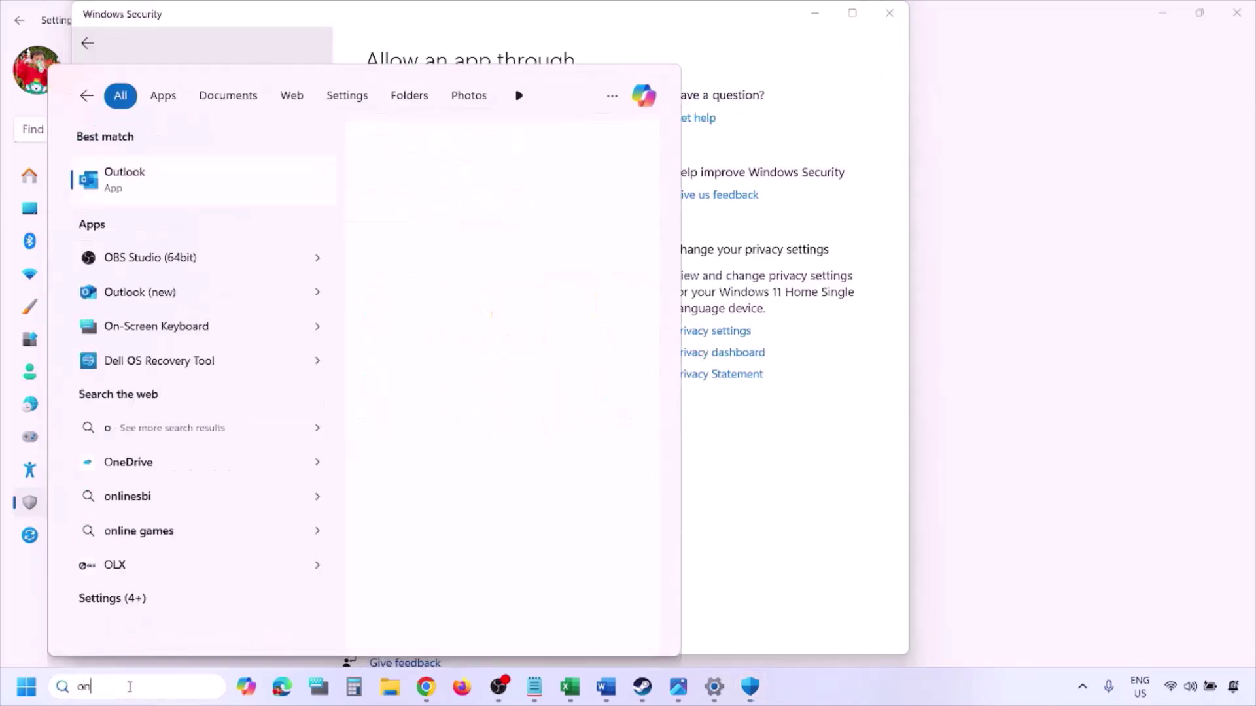
pyautogui.write('trol')
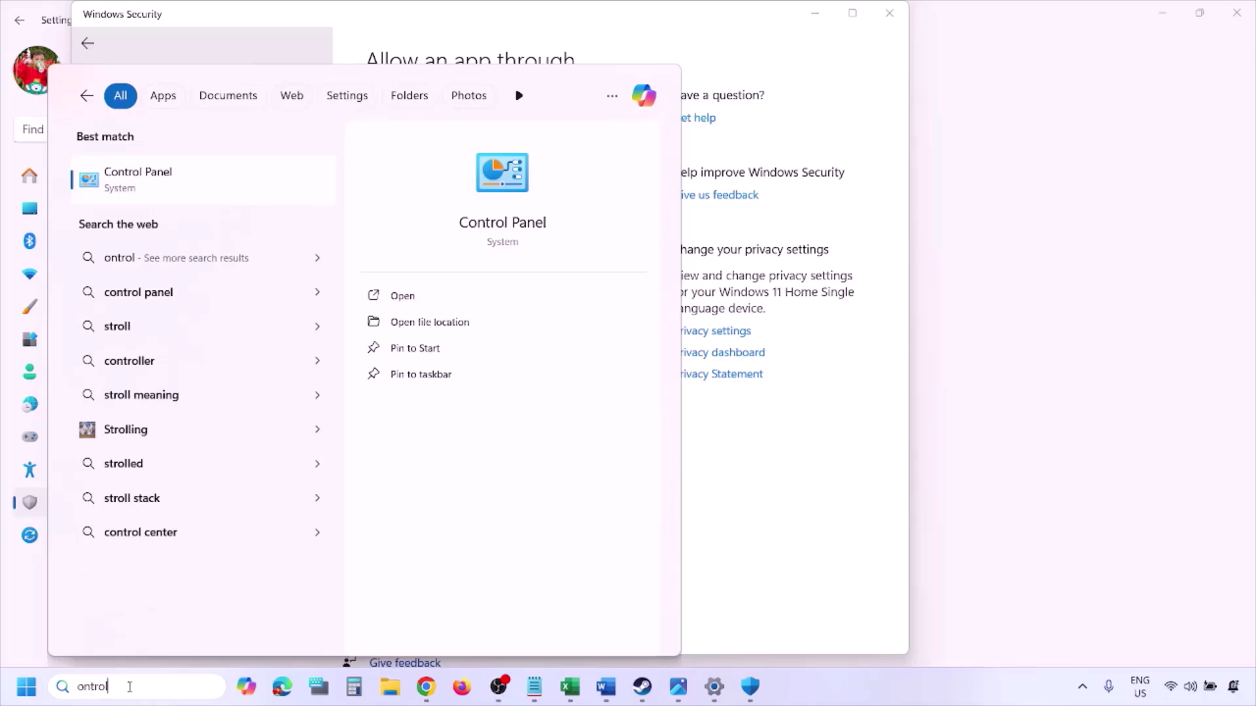
pyautogui.press('Return')
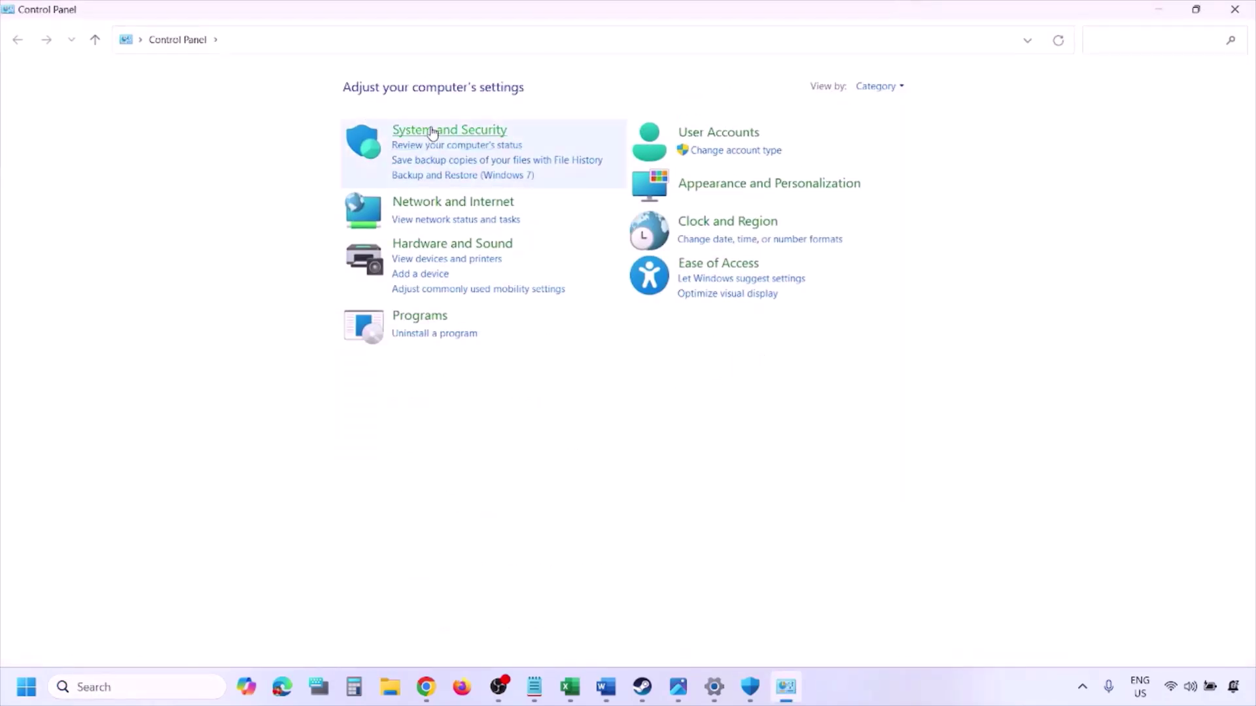
pyautogui.click(432, 133)
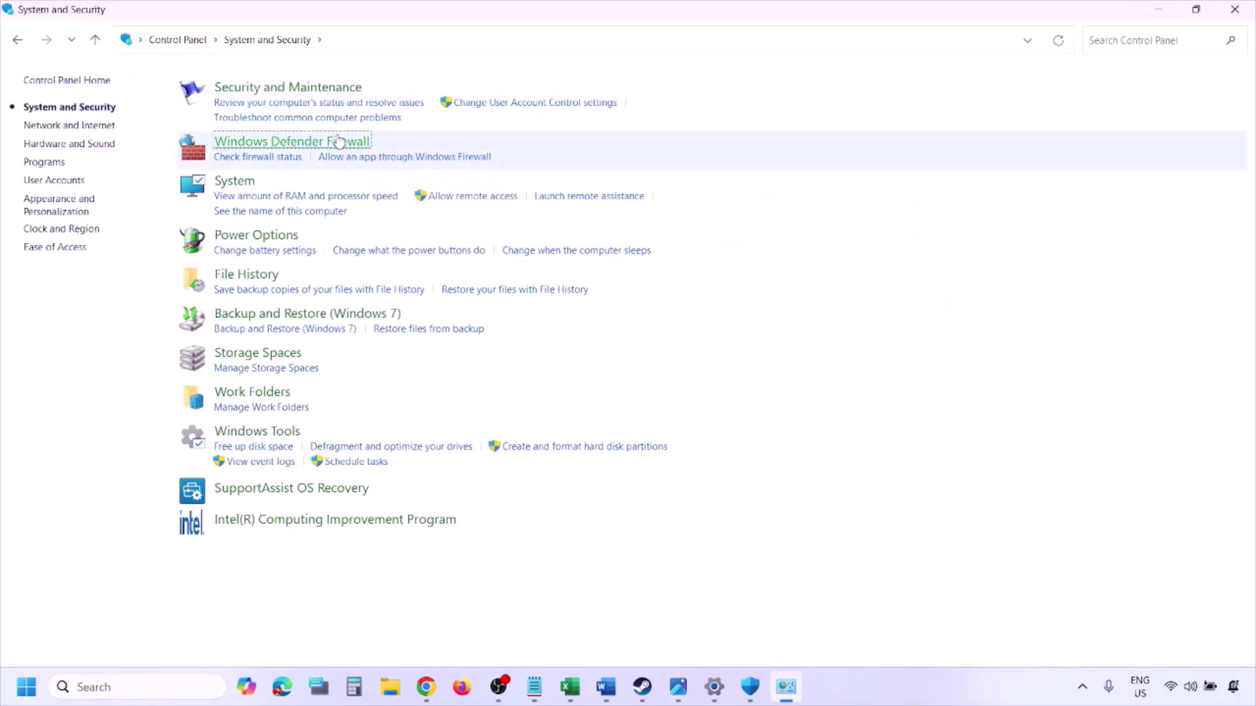
pyautogui.click(339, 143)
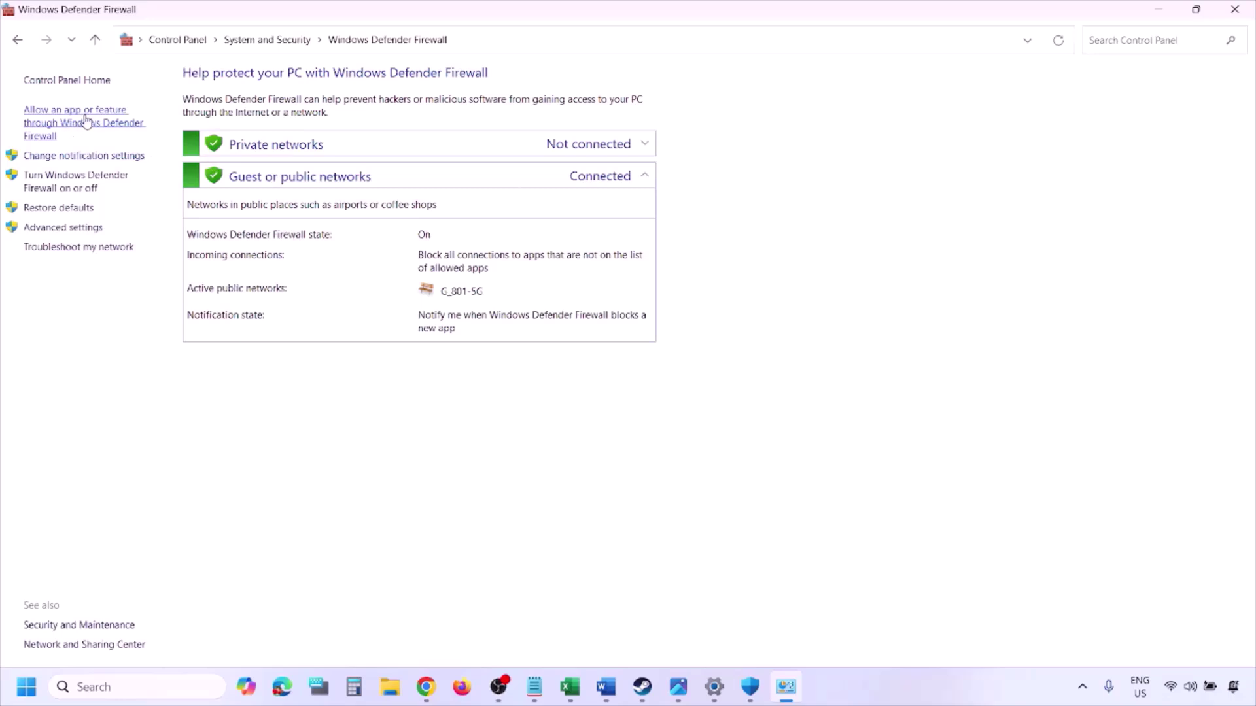
pyautogui.click(86, 121)
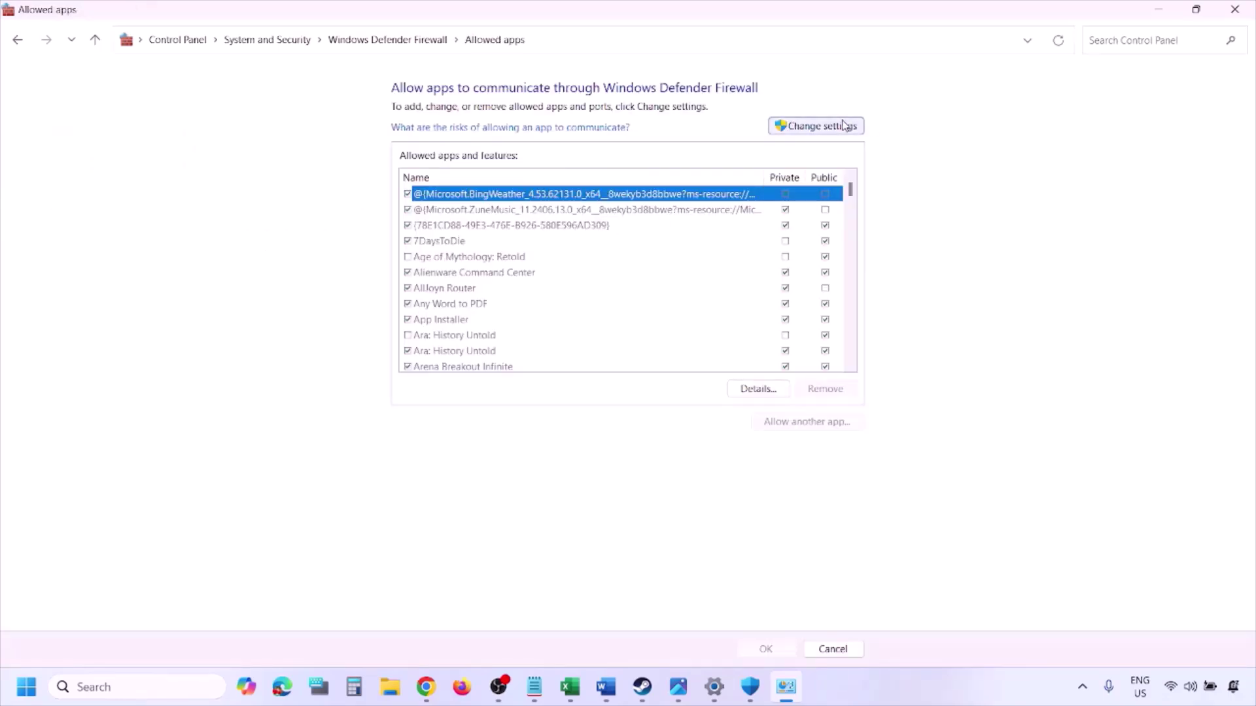
# Unlock the list for editing, browse to add another app, then cancel and close the window.
pyautogui.click(843, 125)
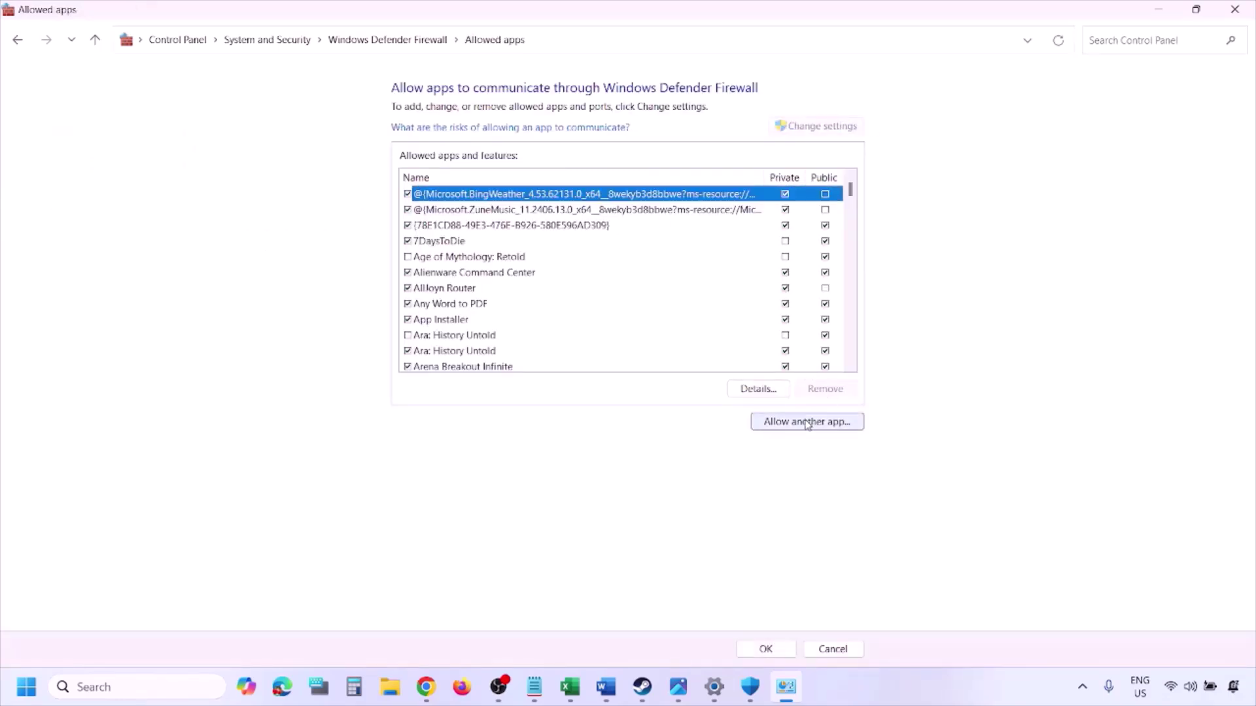
pyautogui.click(808, 423)
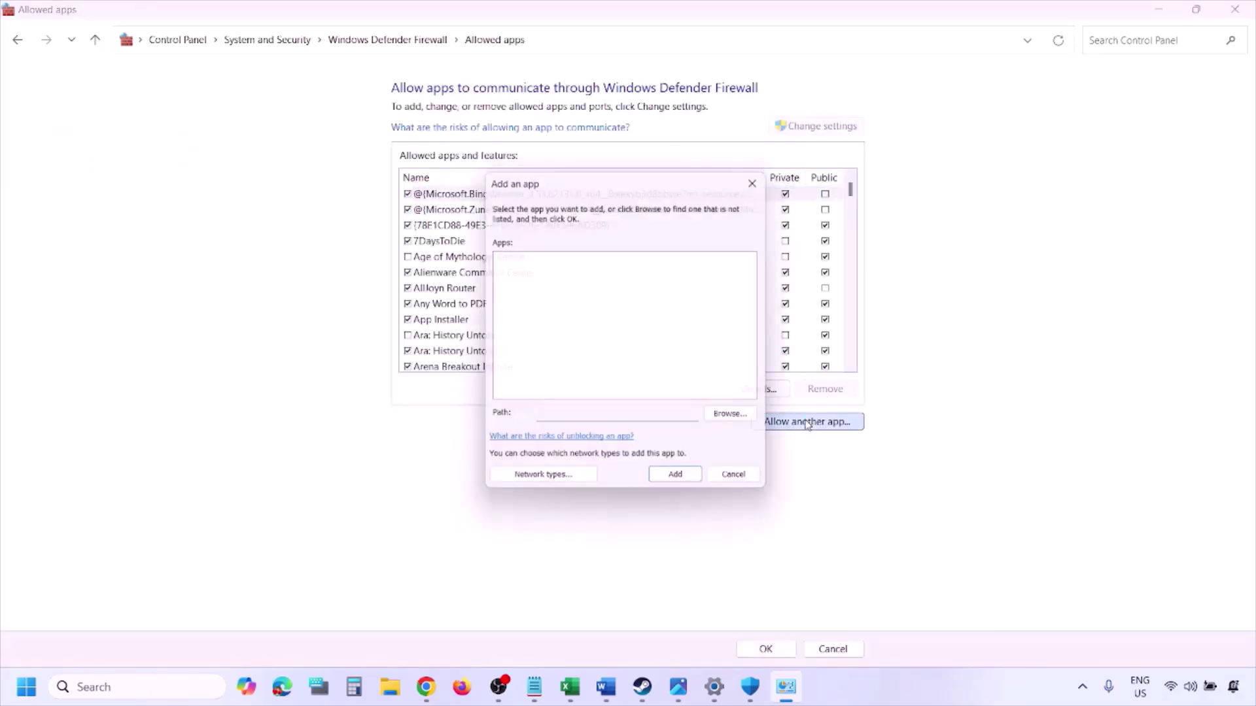
pyautogui.click(741, 420)
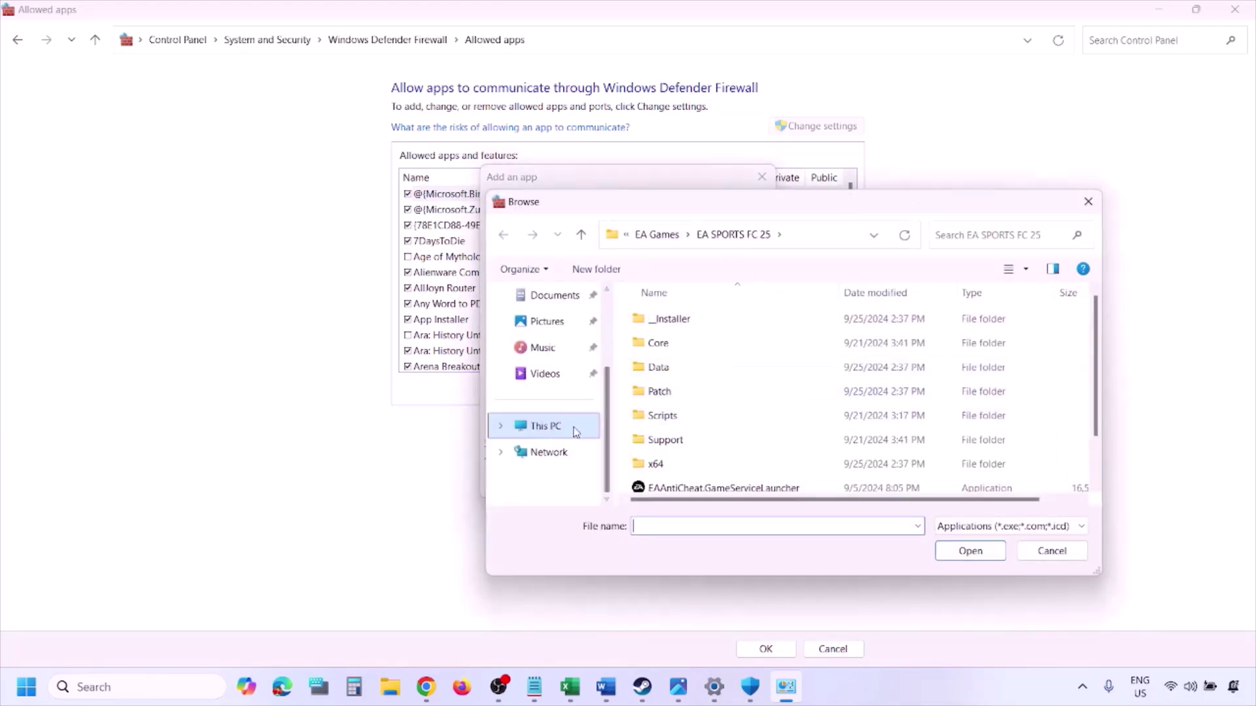
pyautogui.click(576, 432)
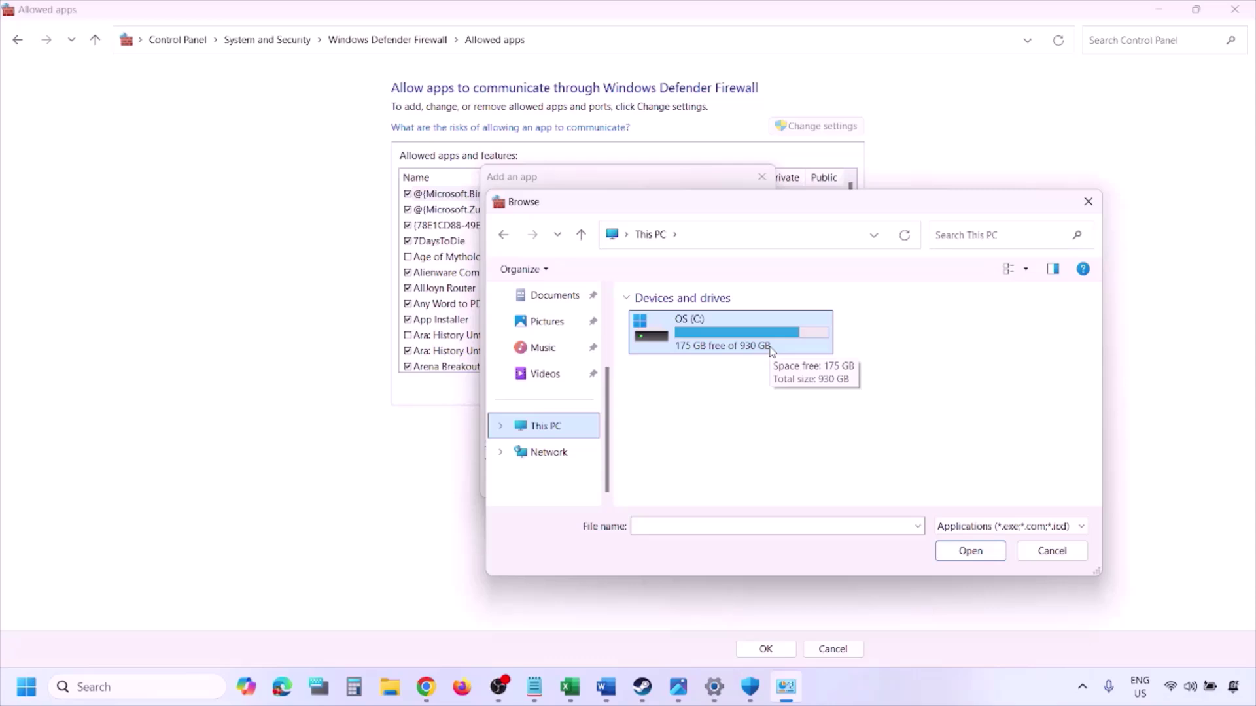
pyautogui.click(1038, 556)
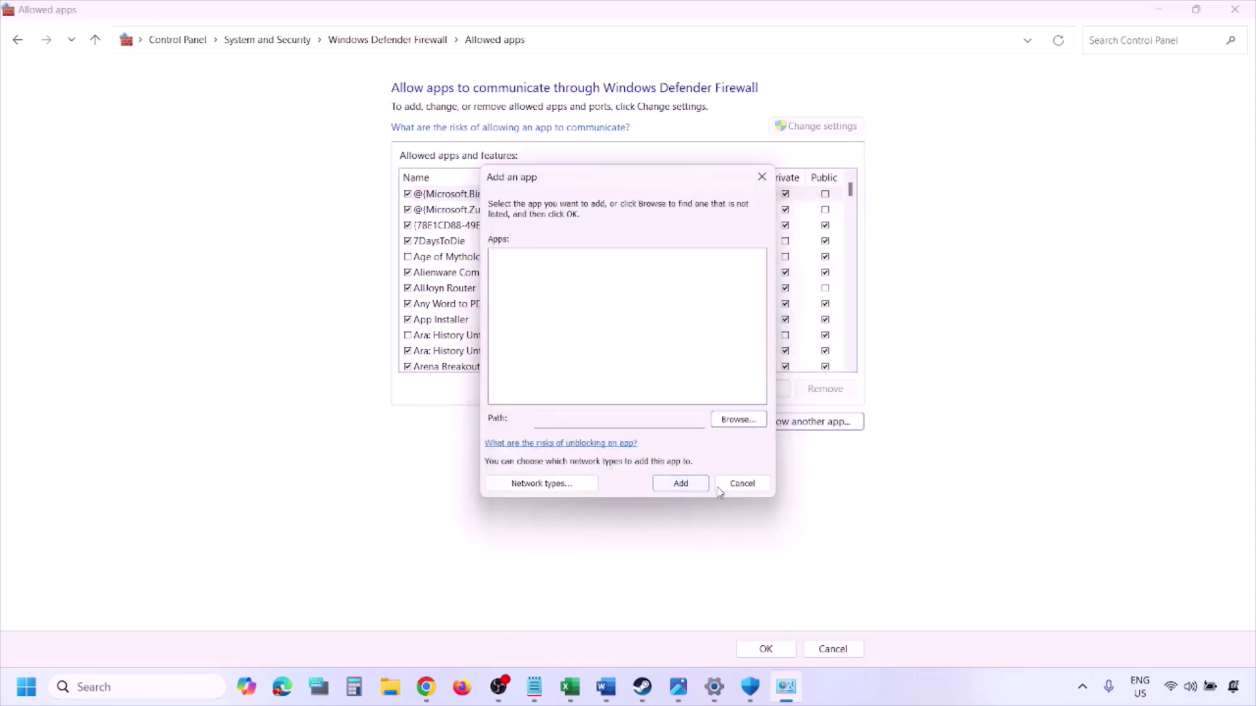
pyautogui.click(732, 485)
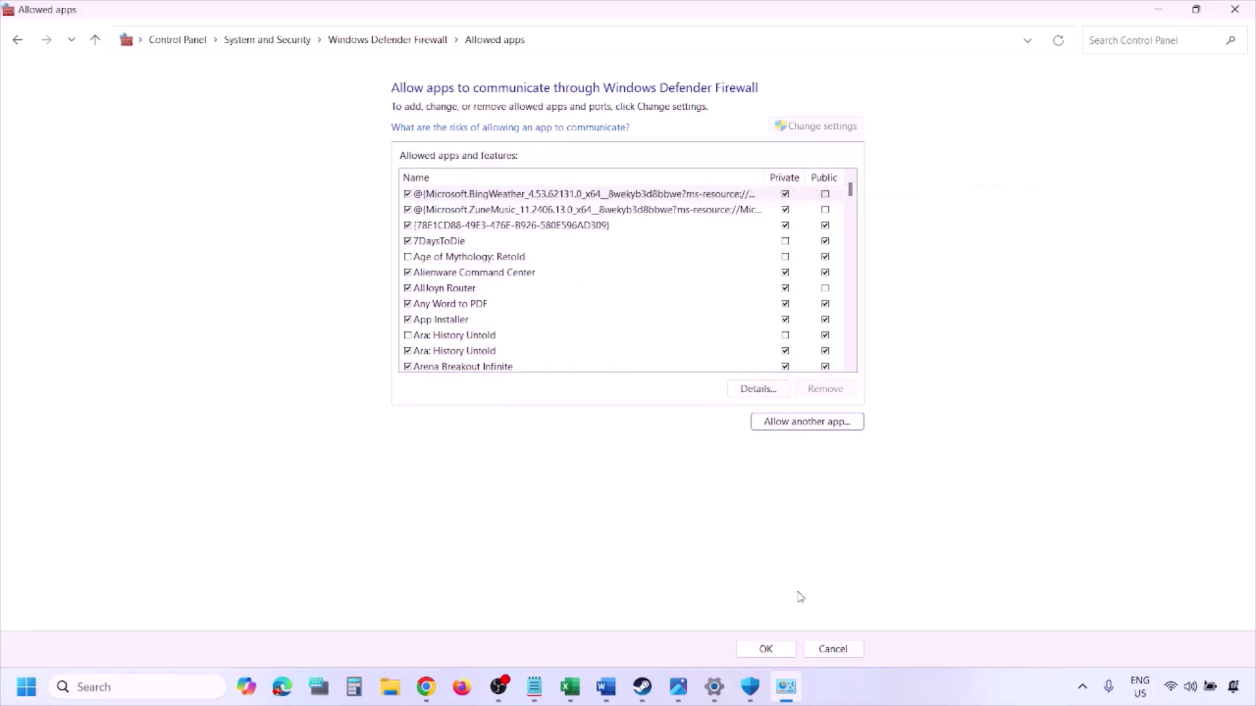
pyautogui.click(1235, 9)
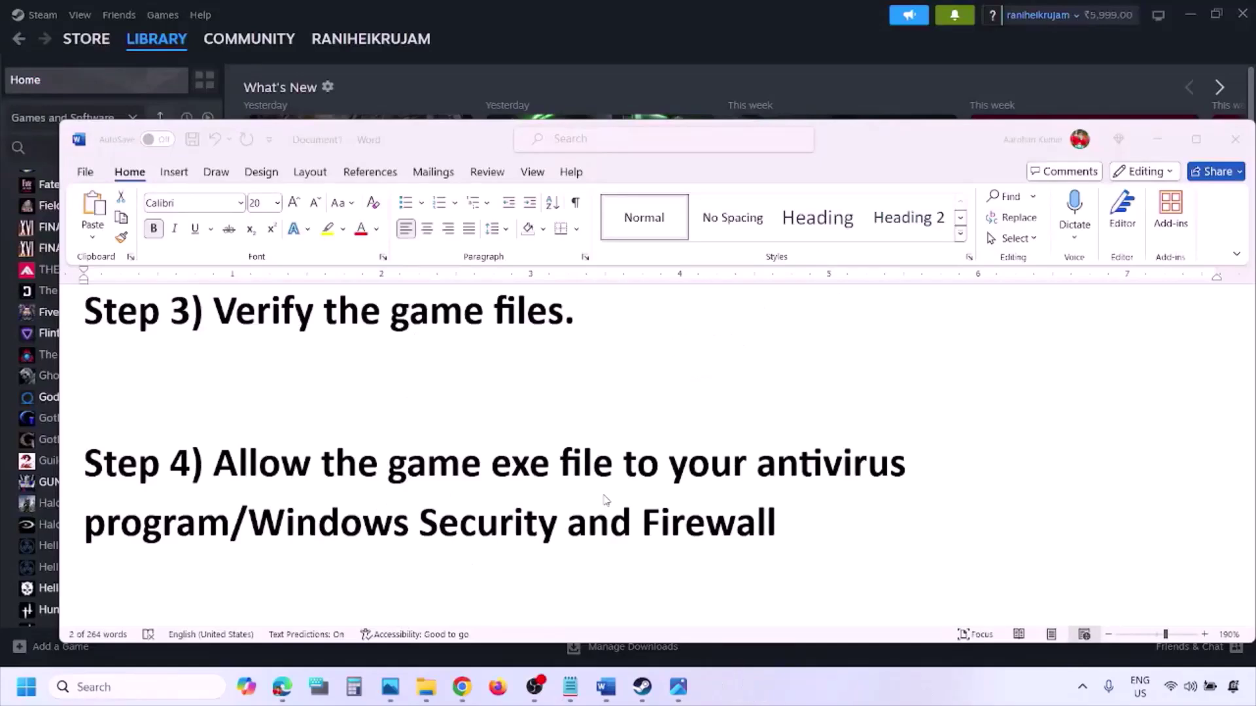
# Scroll to Step 5 and highlight 'Perform' and the NVIDIA and AMD driver download links.
pyautogui.scroll(-4, 451, 449)
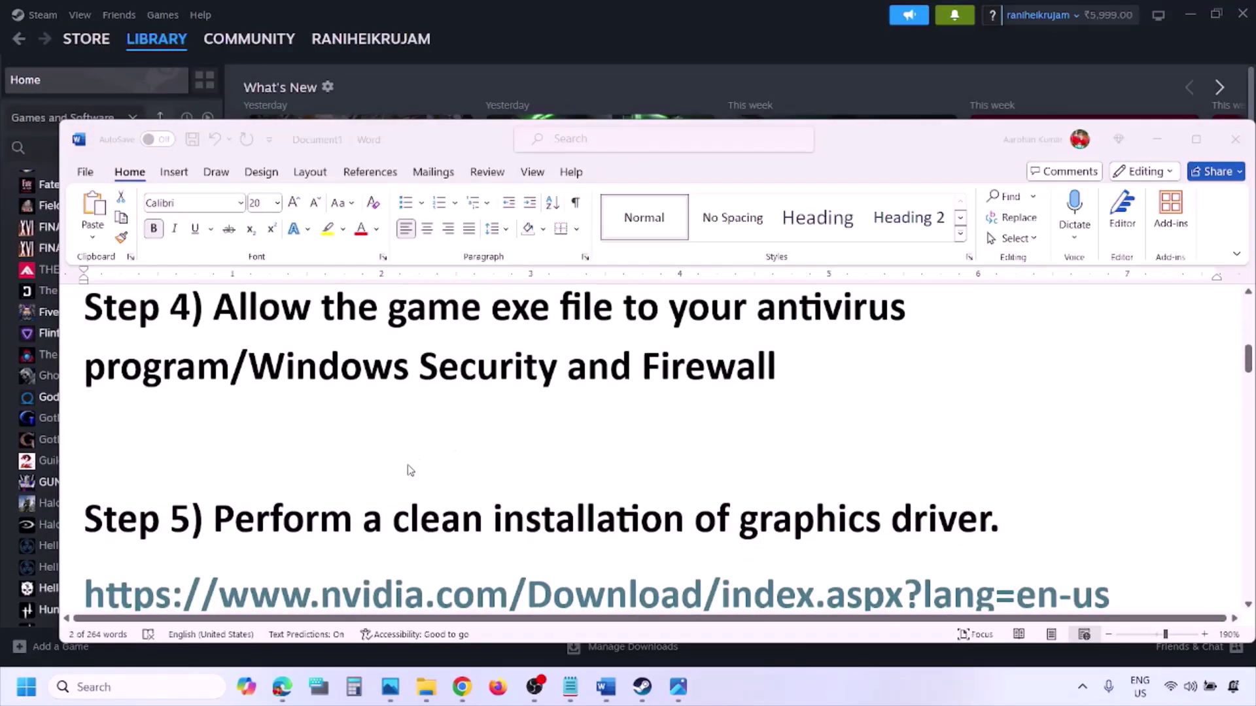
pyautogui.scroll(-3, 410, 470)
pyautogui.doubleClick(311, 427)
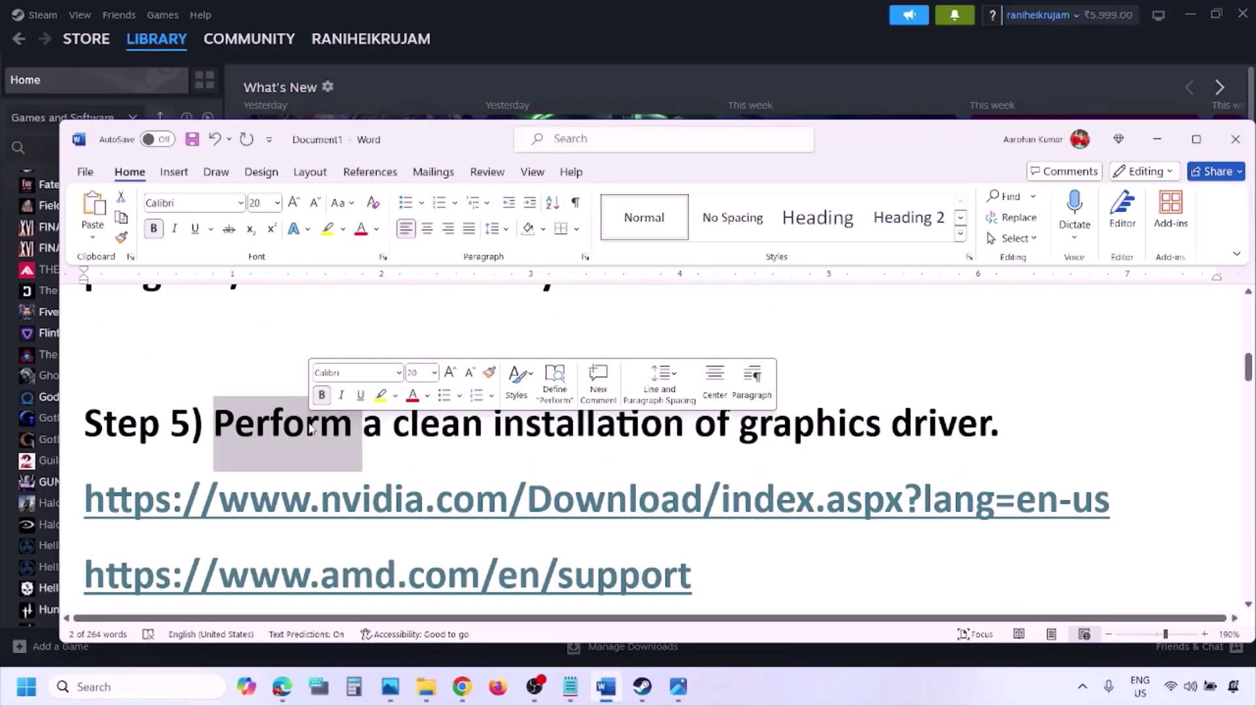
pyautogui.moveTo(279, 511); pyautogui.dragTo(448, 511)
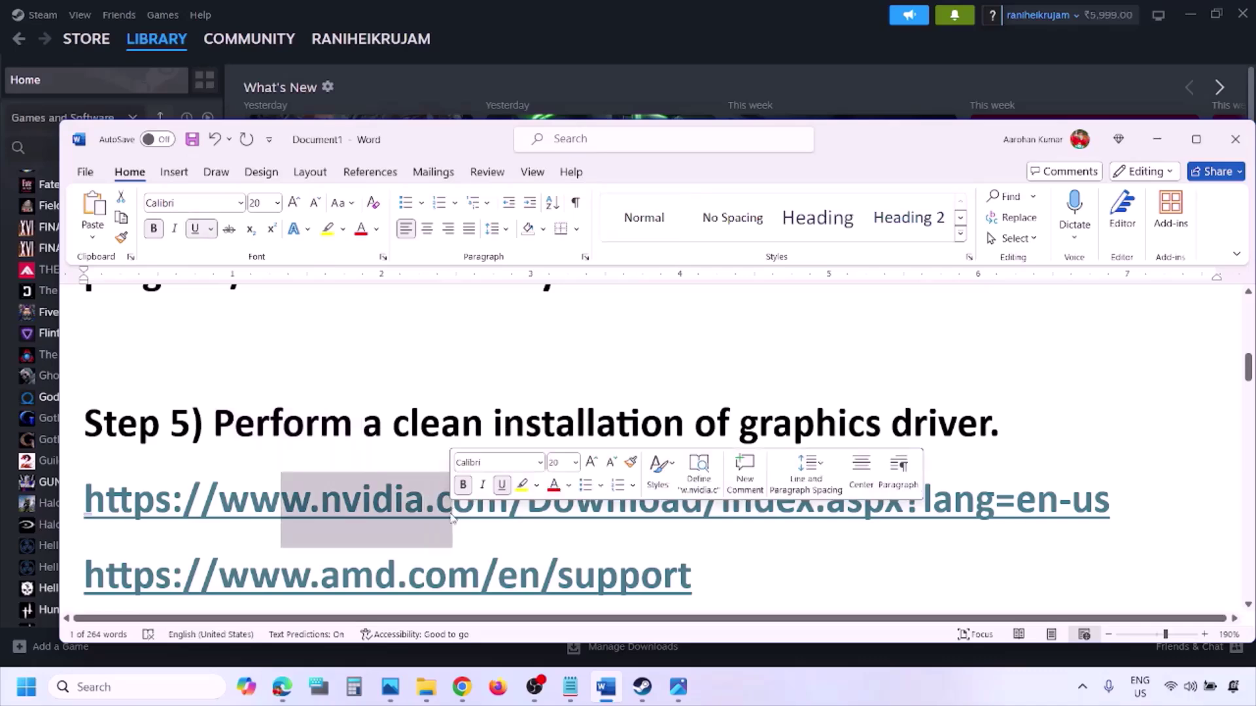
pyautogui.scroll(-1, 448, 511)
pyautogui.moveTo(281, 535); pyautogui.dragTo(525, 547)
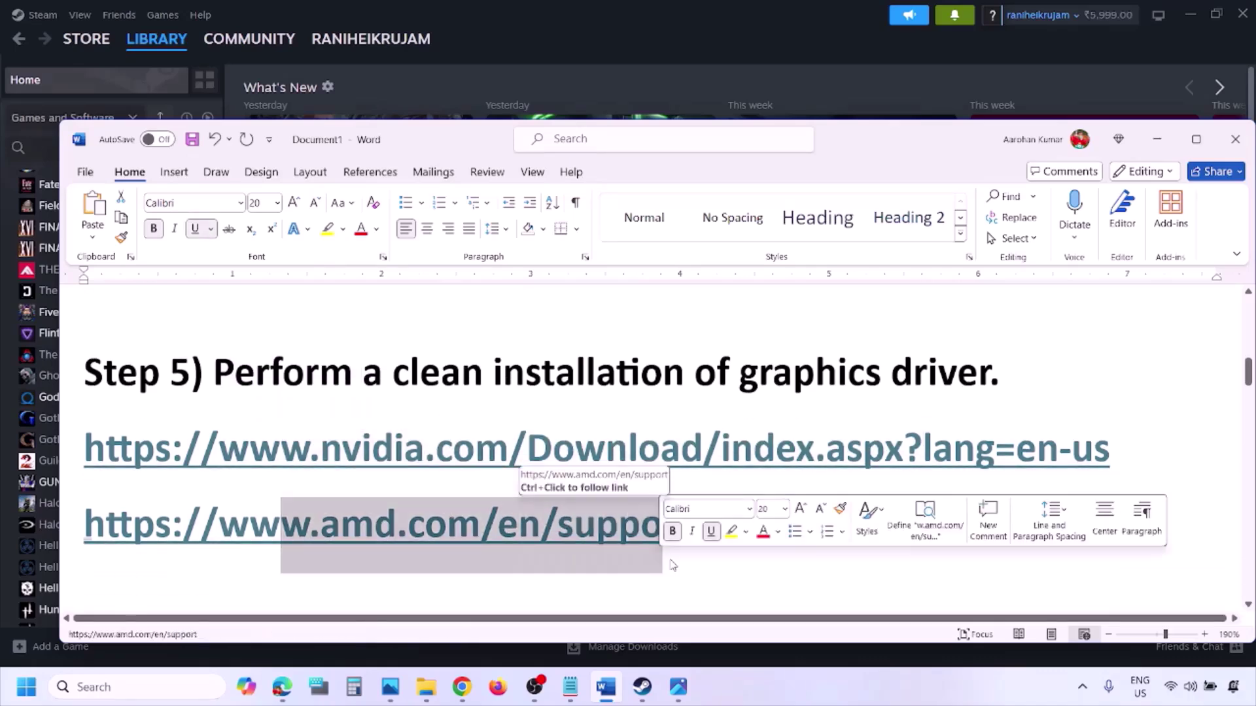
pyautogui.click(825, 677)
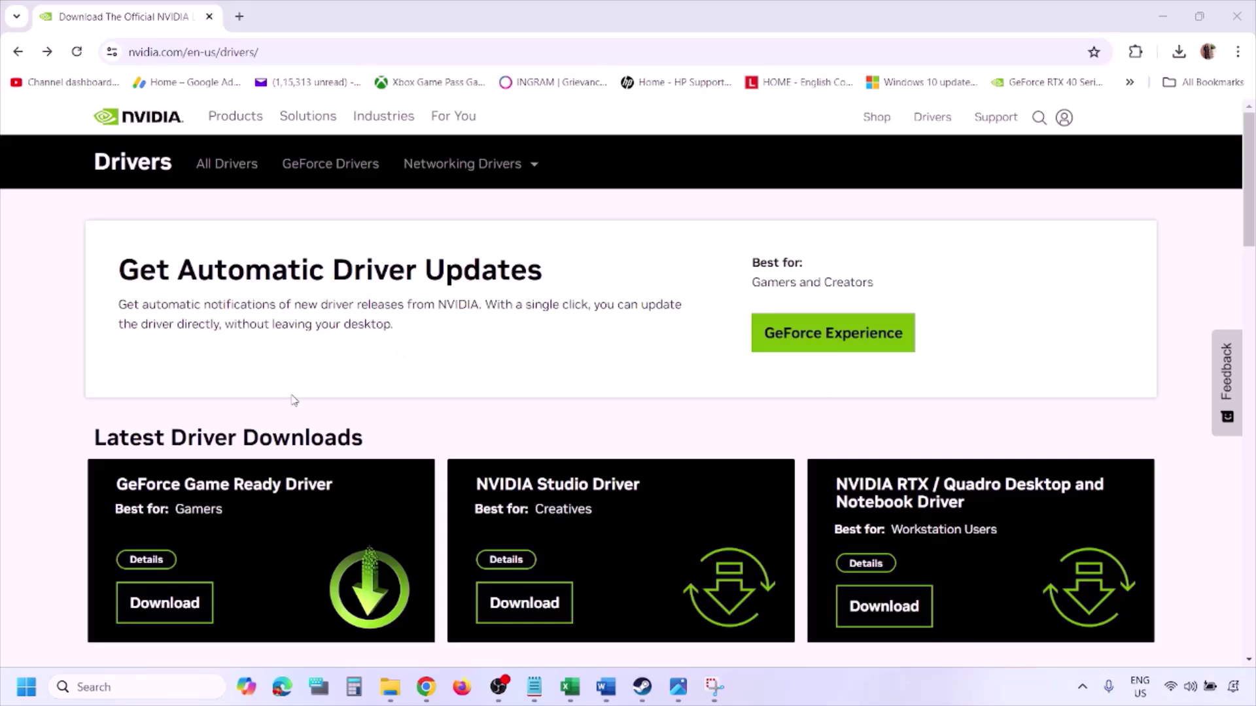
# Run NVIDIA's driver search for the RTX 3050 Laptop GPU with Windows 11 kept as OS.
pyautogui.scroll(-8, 293, 400)
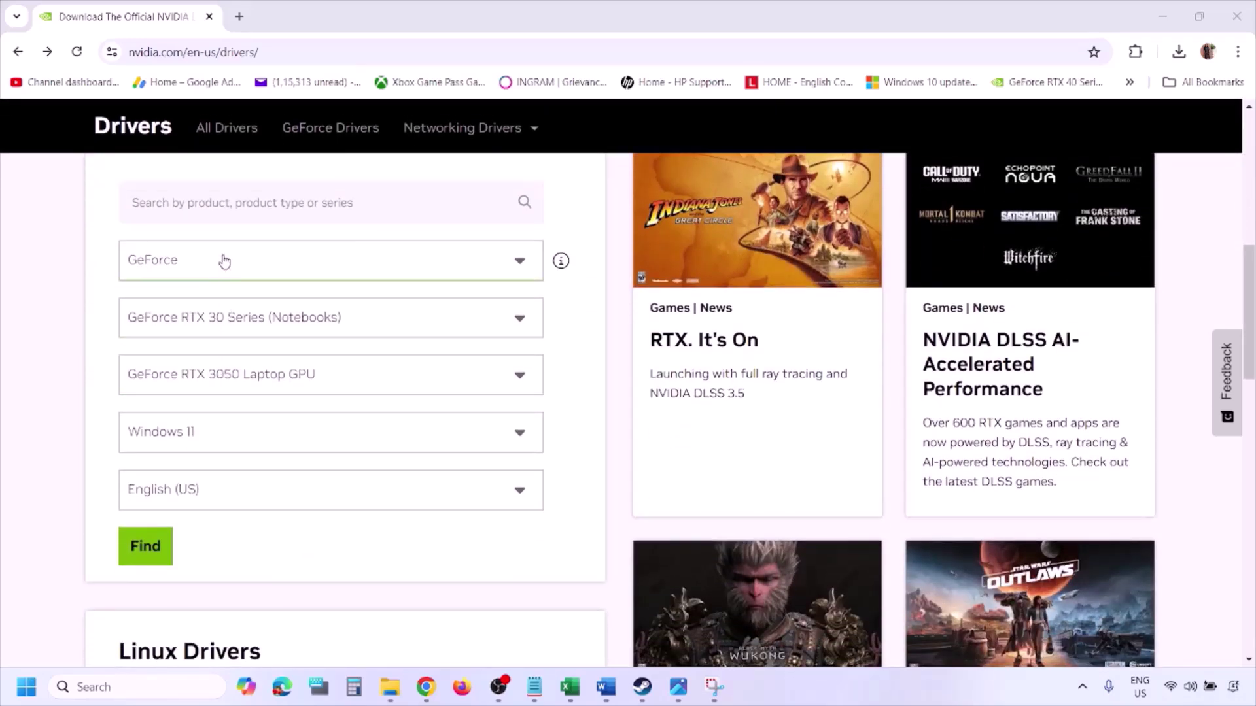
pyautogui.click(208, 438)
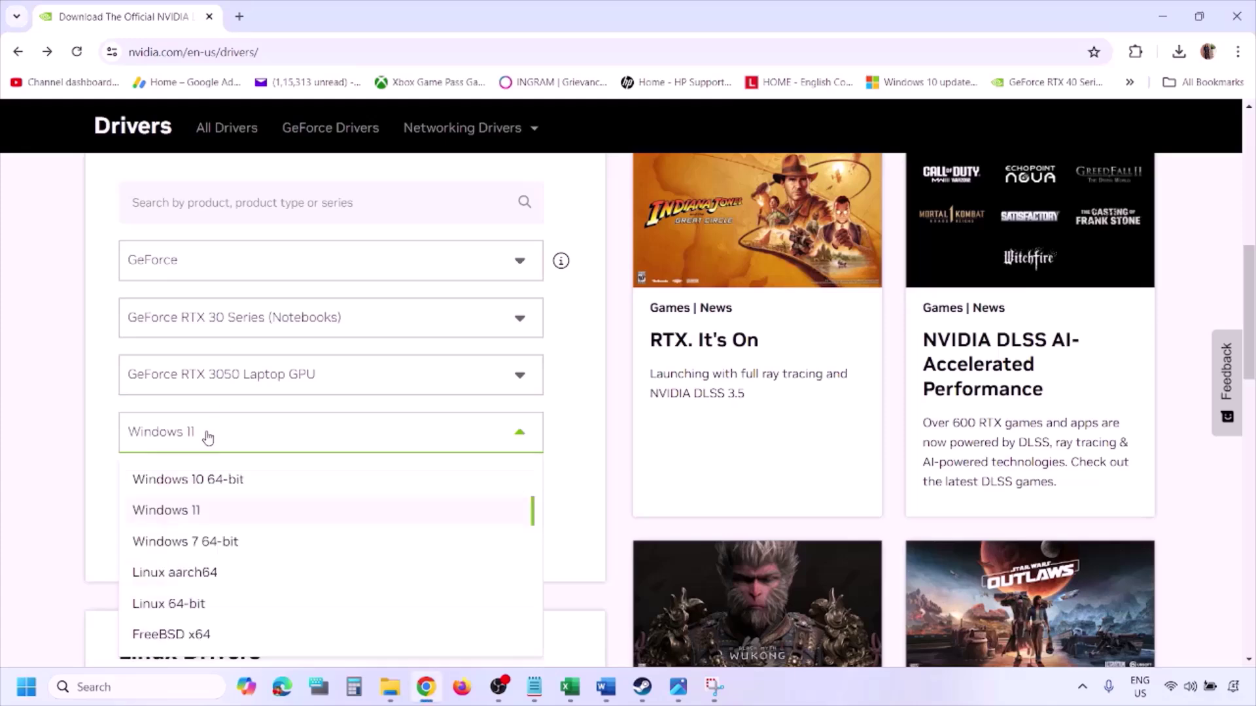
pyautogui.click(183, 516)
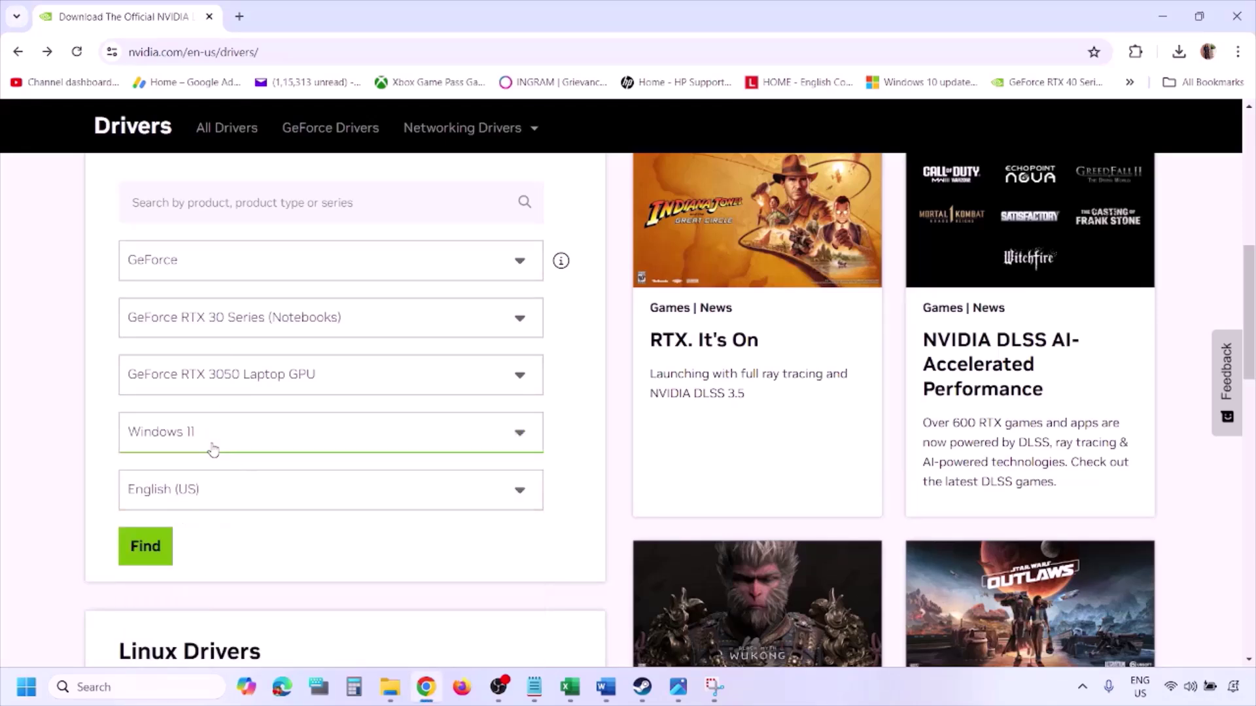
pyautogui.click(149, 551)
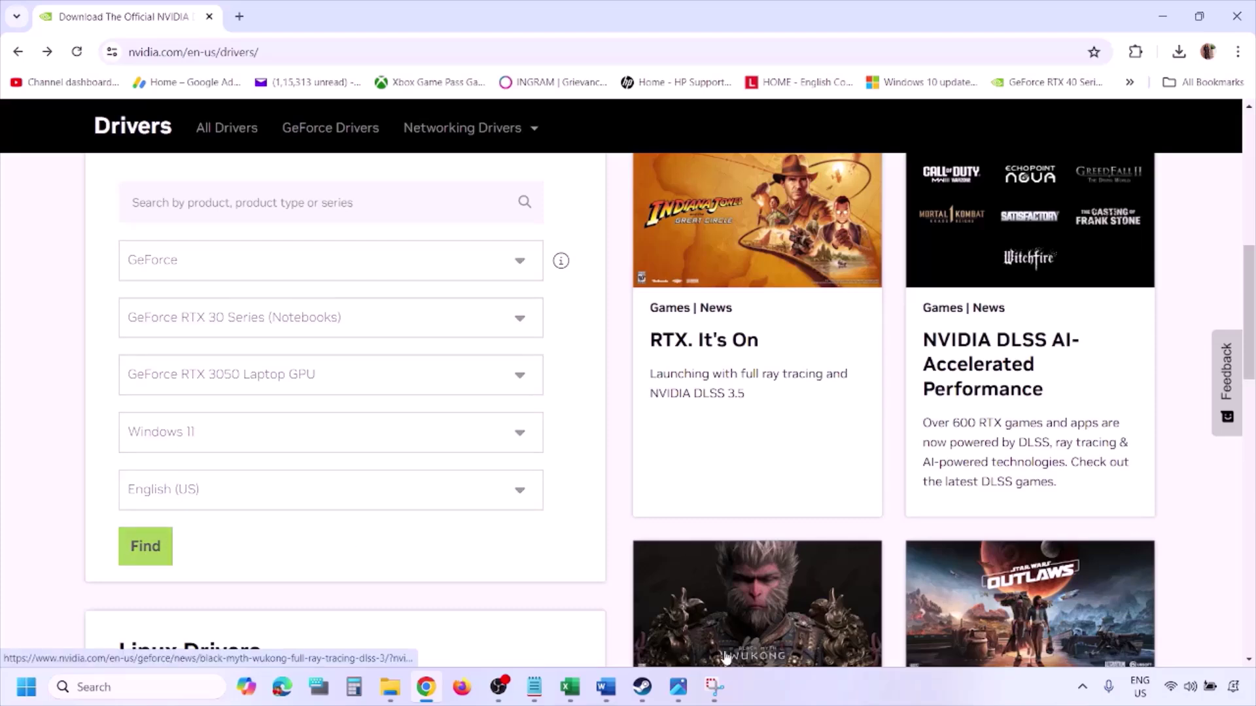
pyautogui.click(680, 695)
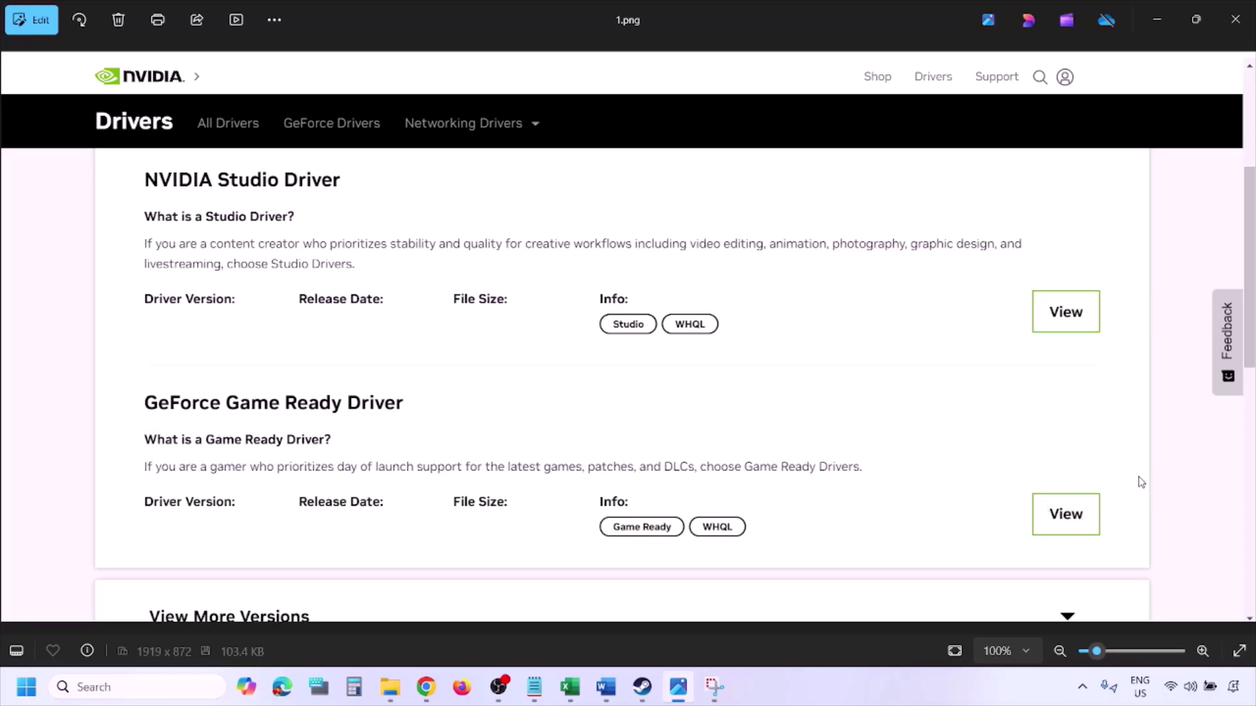
# Page through screenshots 1.png to 5.png, ending at the installer's clean installation option.
pyautogui.press('Right')
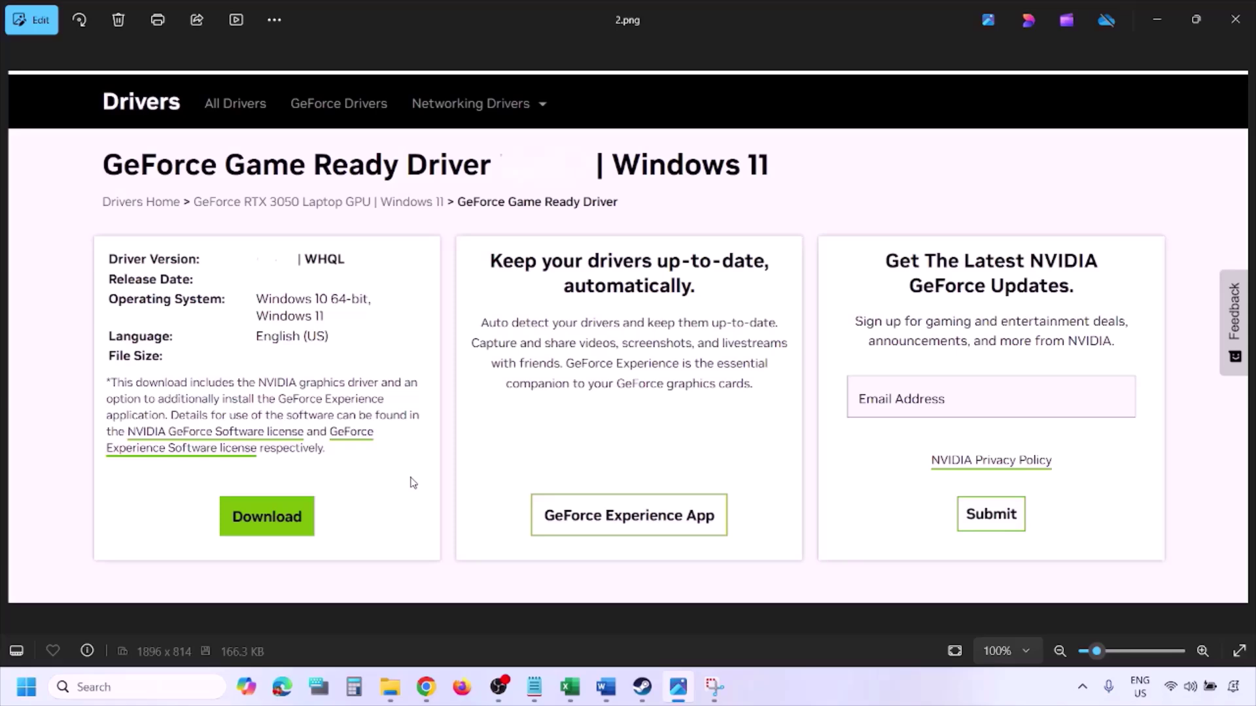
pyautogui.press('Right')
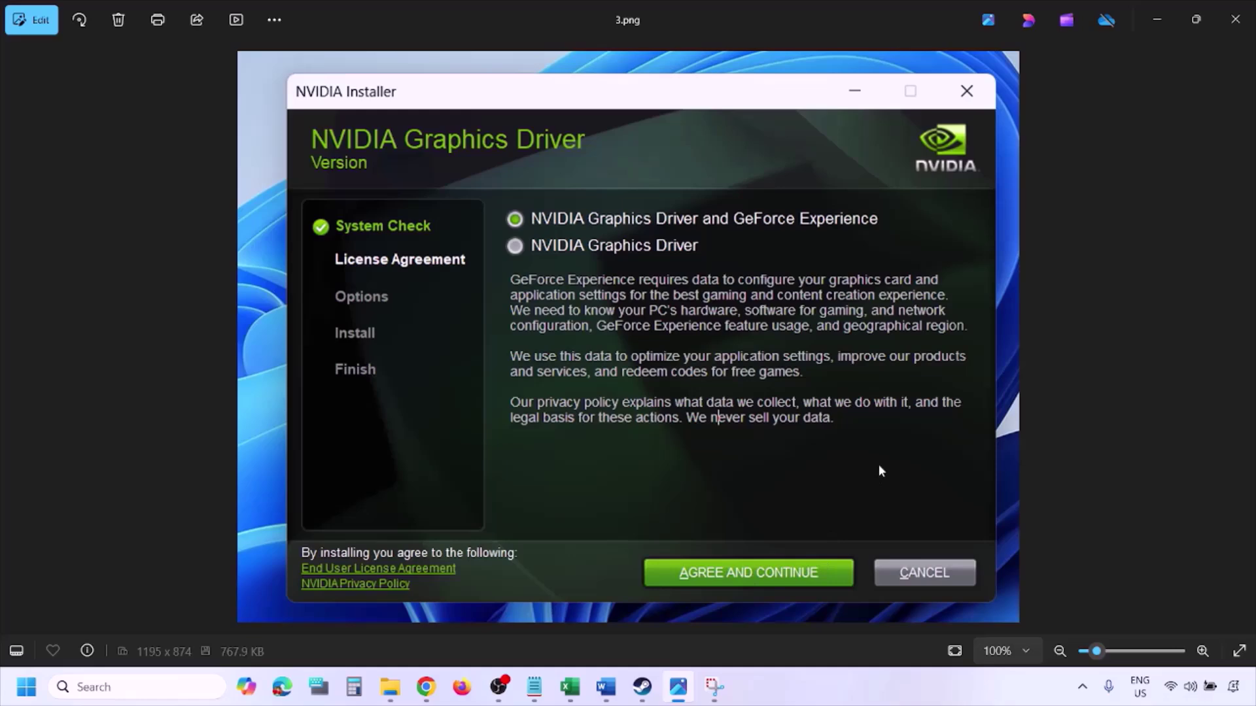
pyautogui.press('Right')
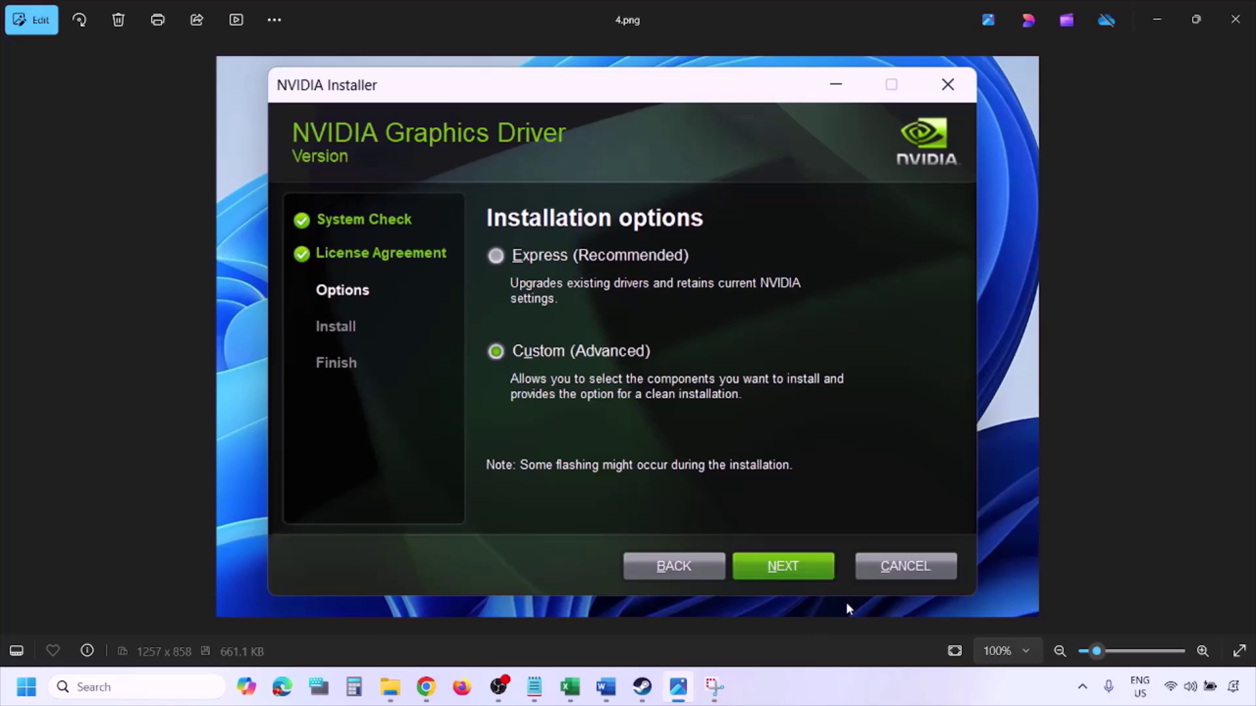
pyautogui.press('Right')
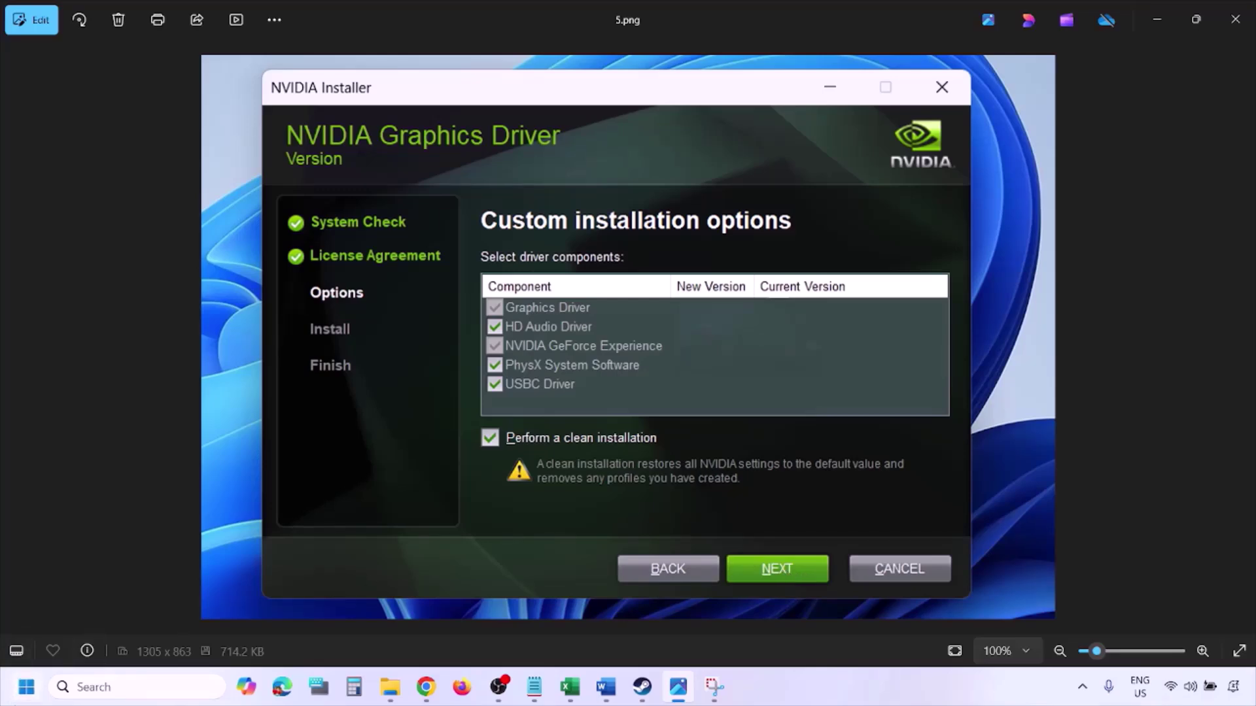
pyautogui.click(27, 687)
pyautogui.click(481, 637)
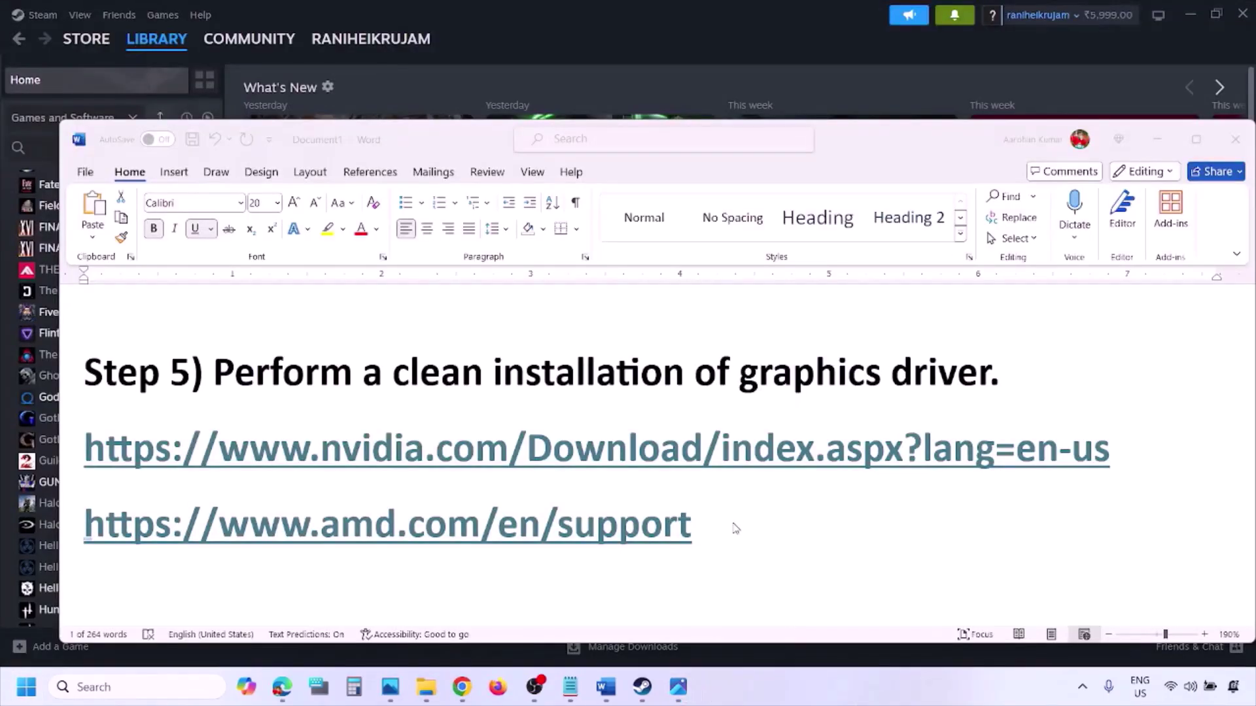
pyautogui.click(739, 527)
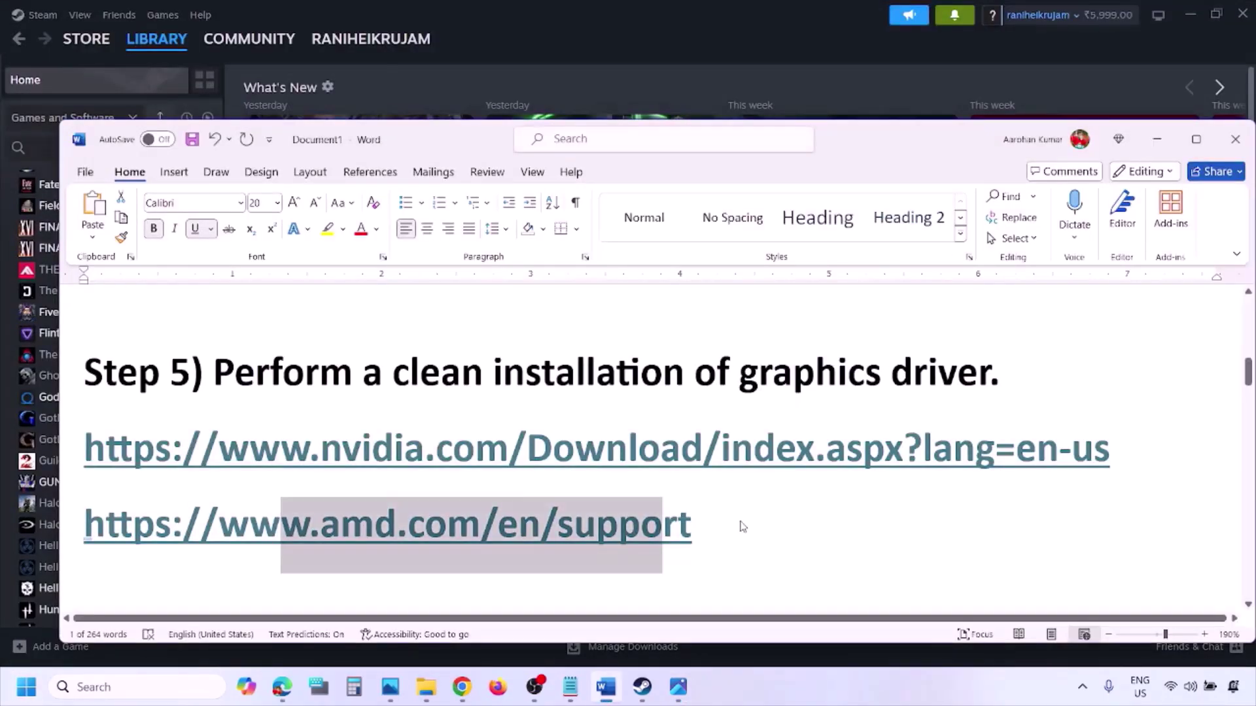
pyautogui.tripleClick(707, 528)
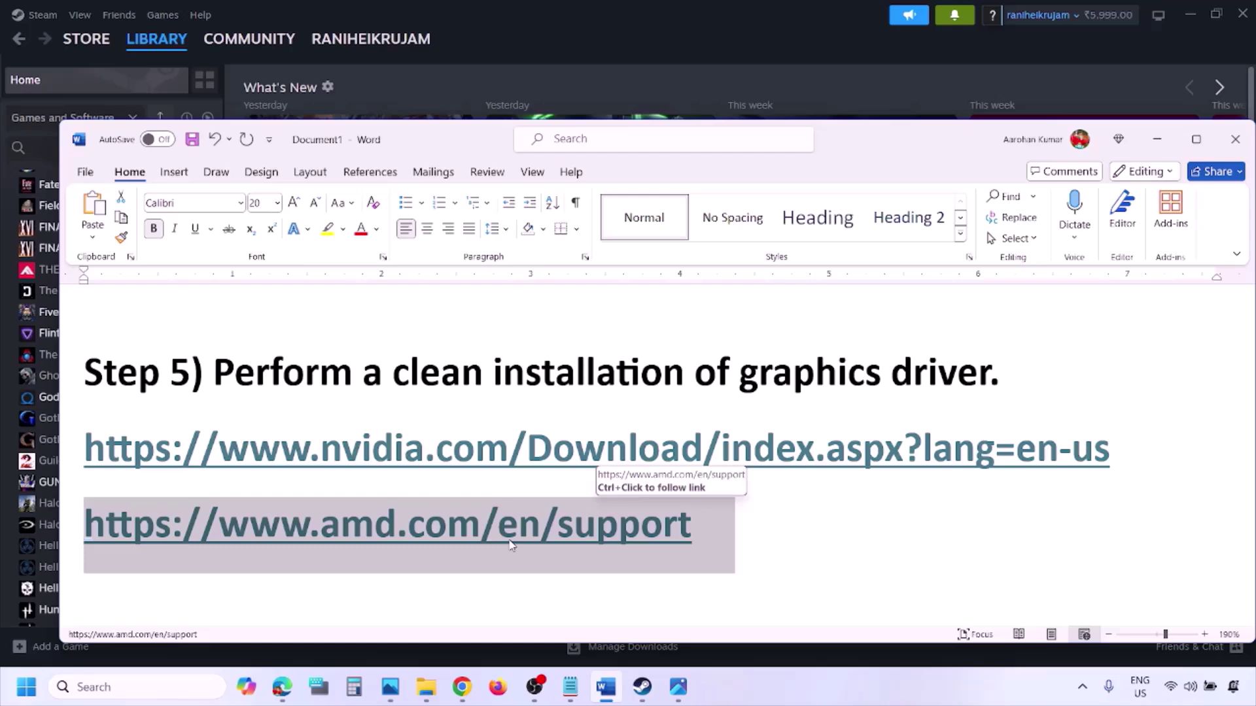
# Dismiss the Start power menu and delete the selected AMD support link line.
pyautogui.click(26, 687)
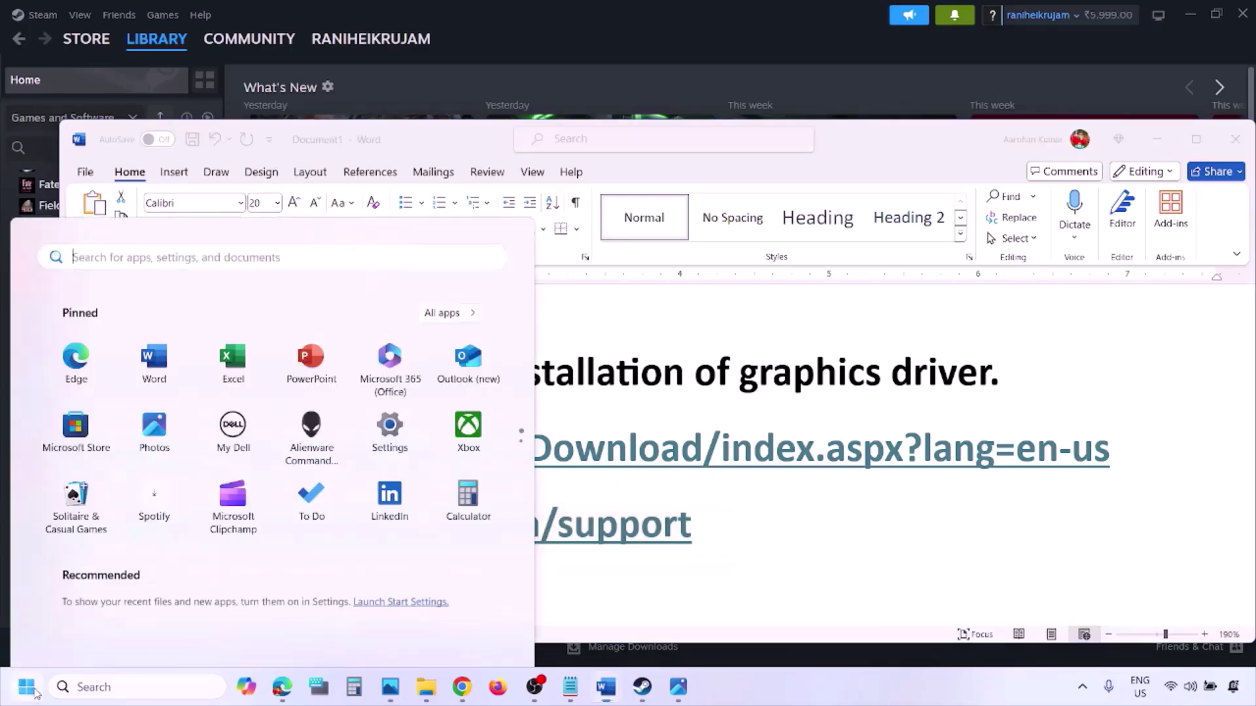
pyautogui.click(473, 632)
pyautogui.click(792, 691)
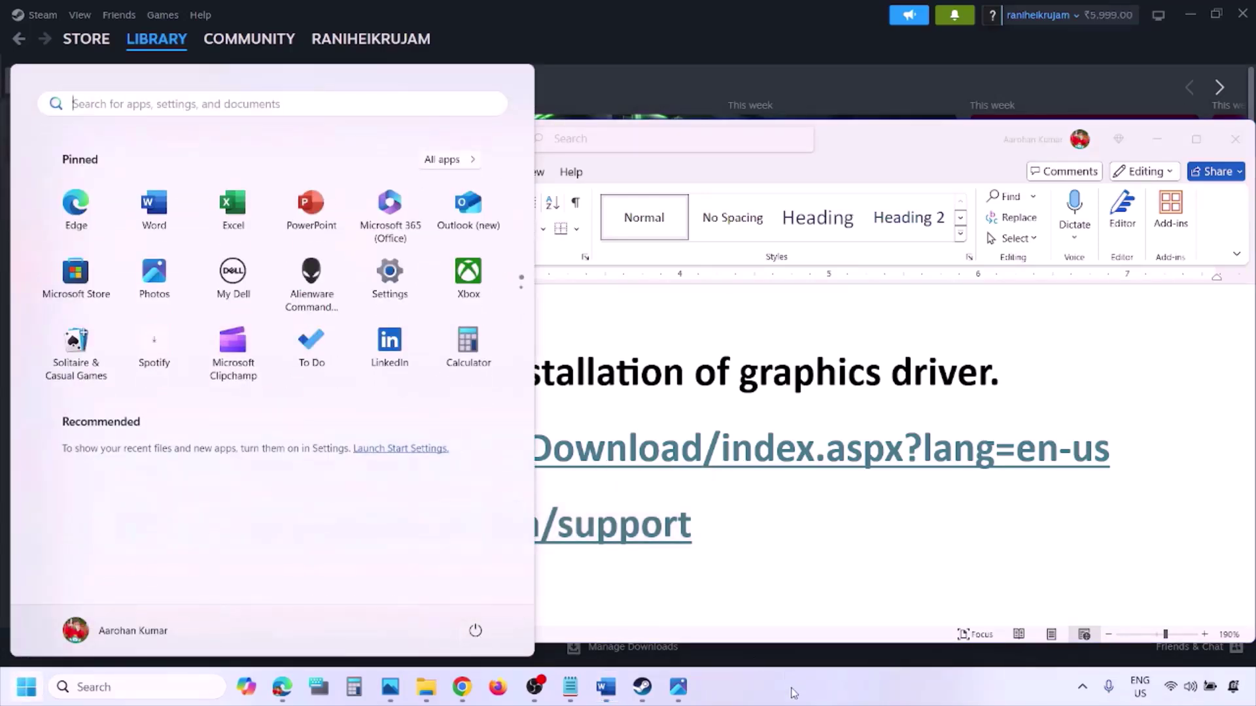
pyautogui.press('Delete')
# Scroll to Step 6 and search the system for 'graphics' settings.
pyautogui.scroll(-5, 589, 448)
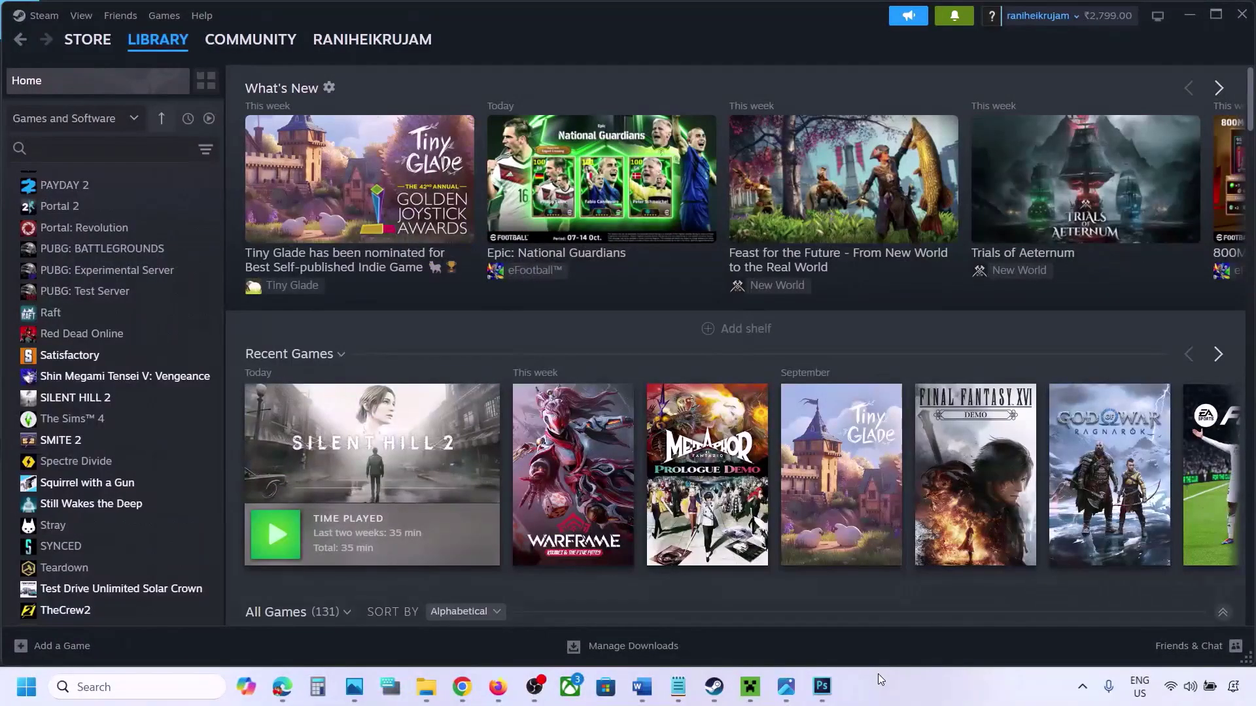
pyautogui.click(99, 687)
pyautogui.write('grap')
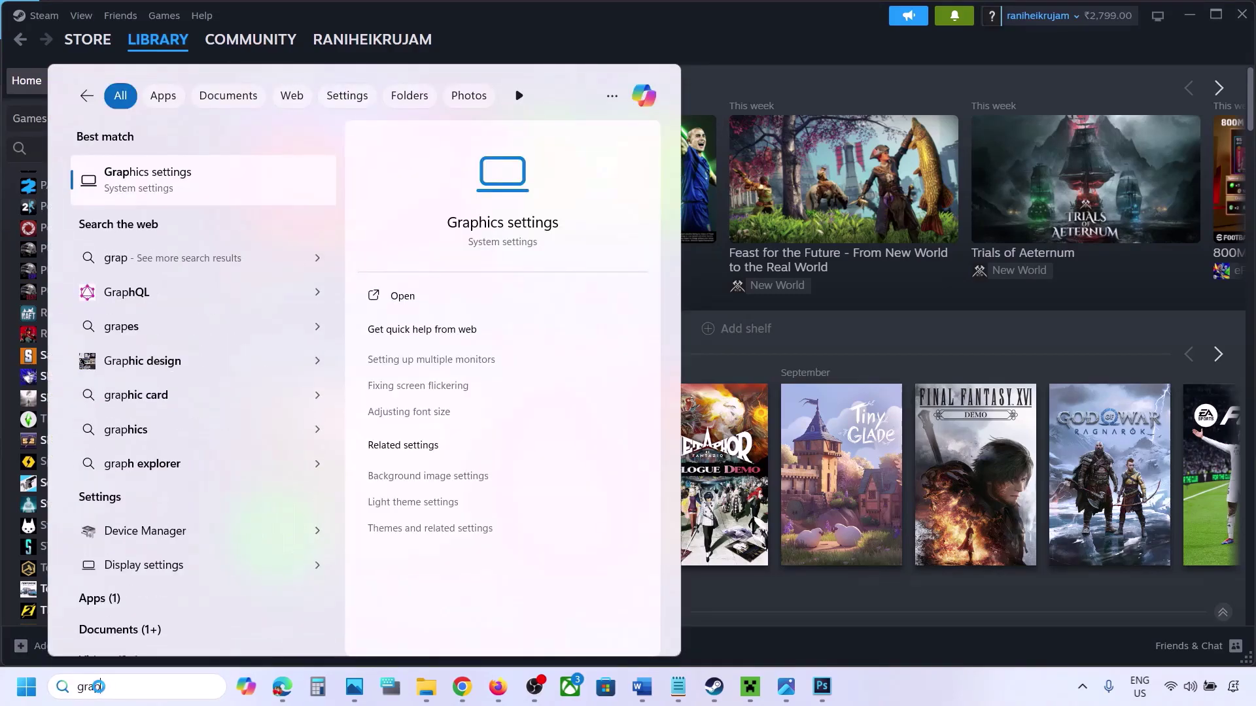
pyautogui.write('hics')
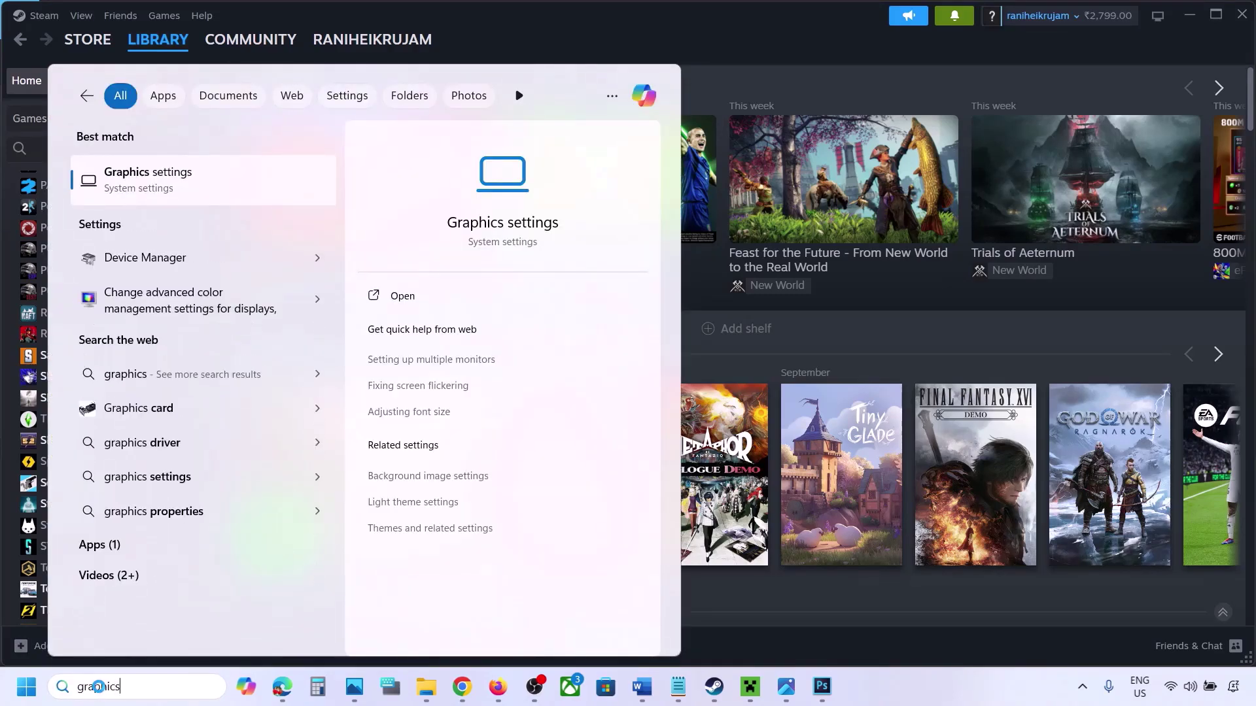
# Open Graphics settings and cancel adding a desktop app from the Steam common folder.
pyautogui.click(155, 188)
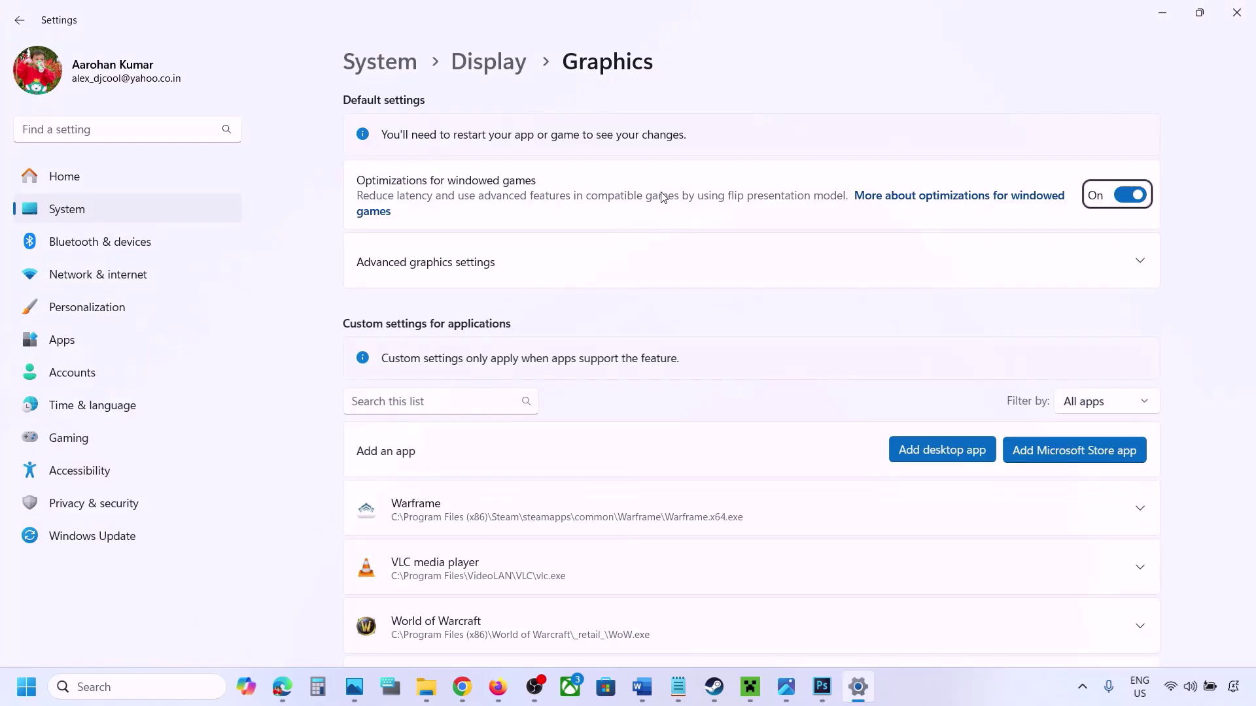
pyautogui.click(948, 451)
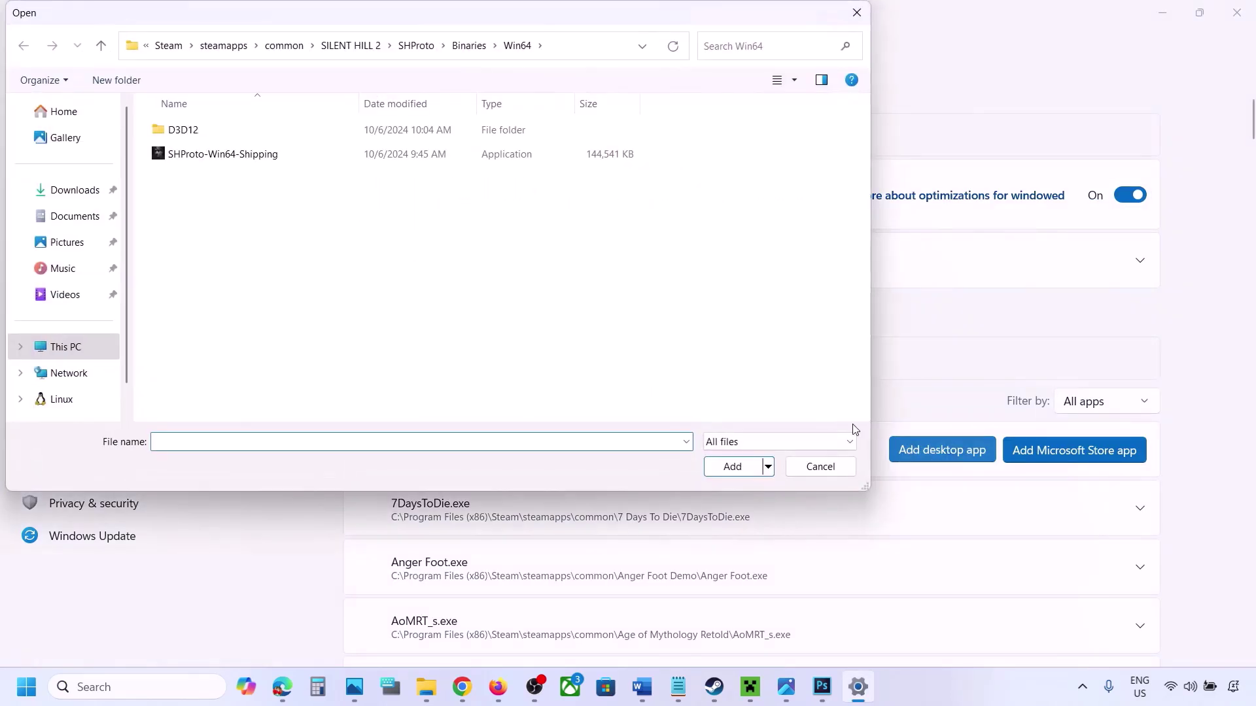
pyautogui.click(294, 45)
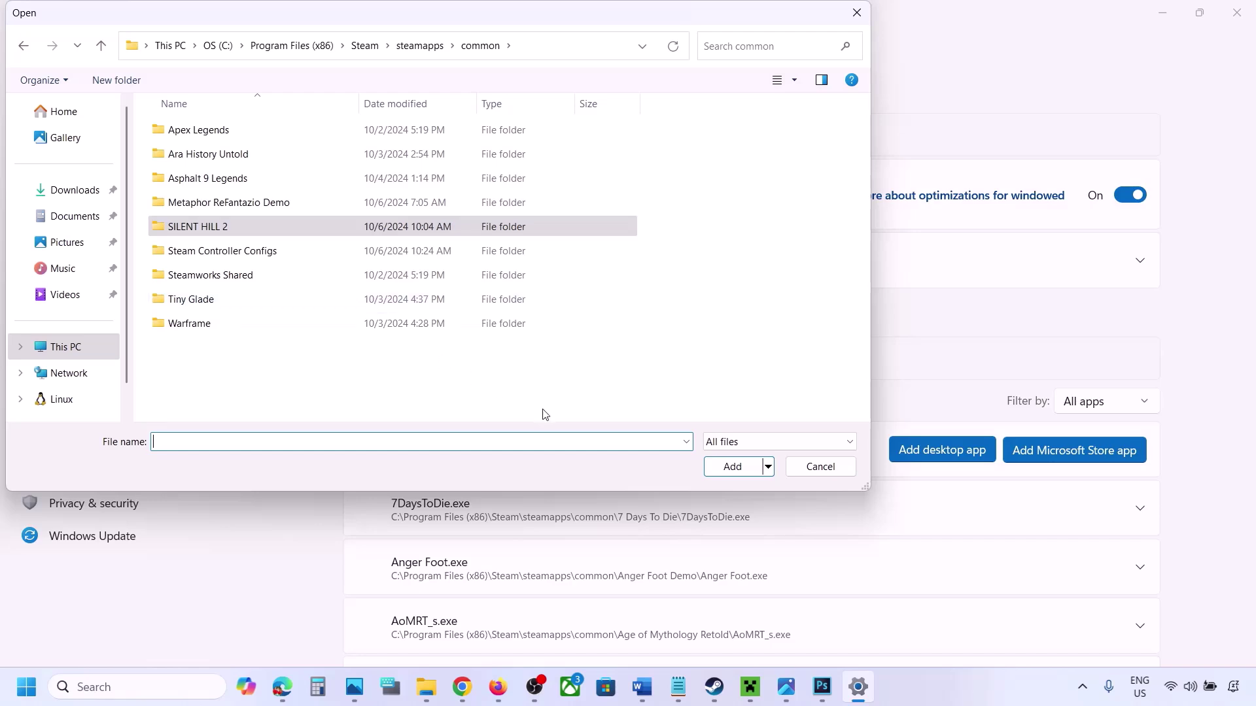
pyautogui.click(799, 466)
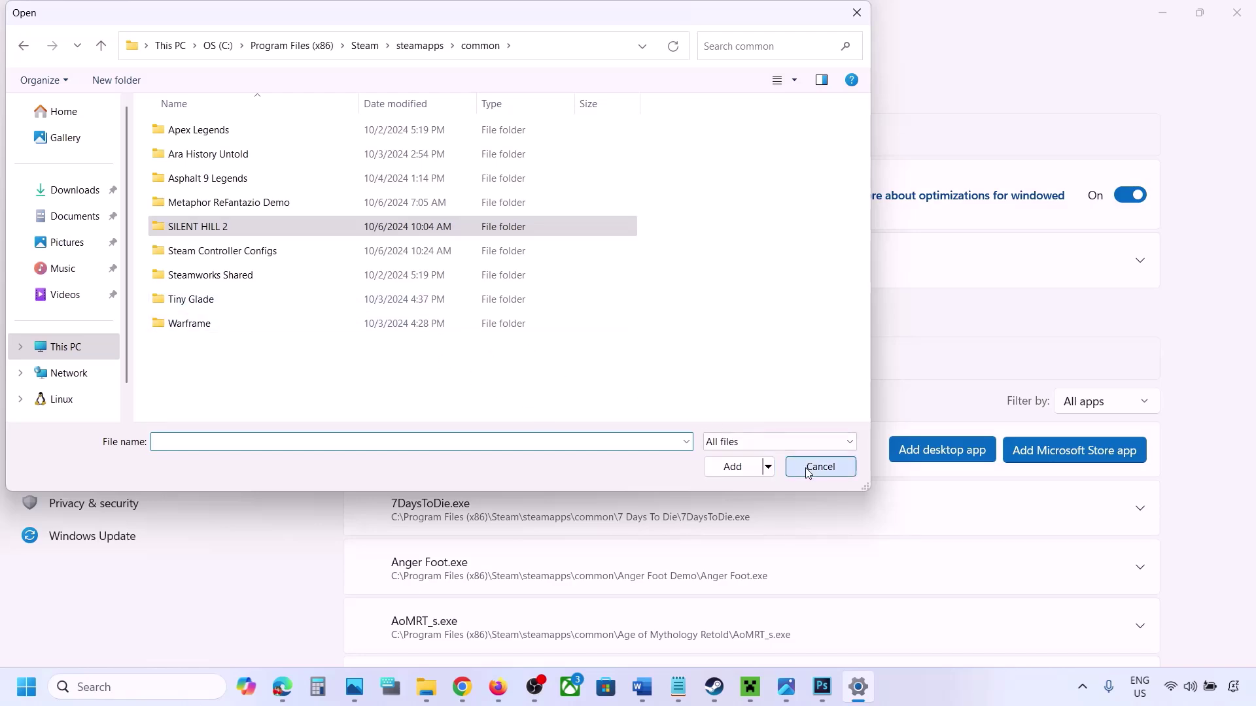
# Set ChainedTogether-Win64-Shipping's GPU preference to High Performance.
pyautogui.scroll(-1, 788, 511)
pyautogui.scroll(-7, 788, 510)
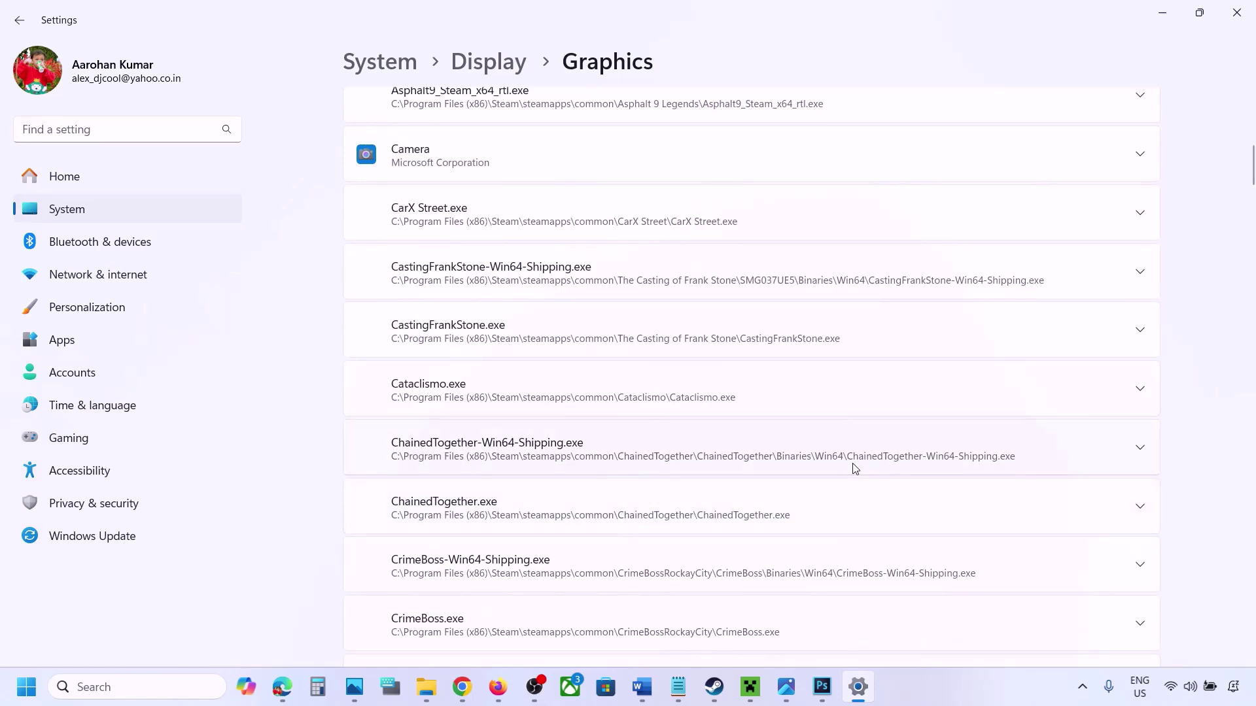
pyautogui.click(1139, 452)
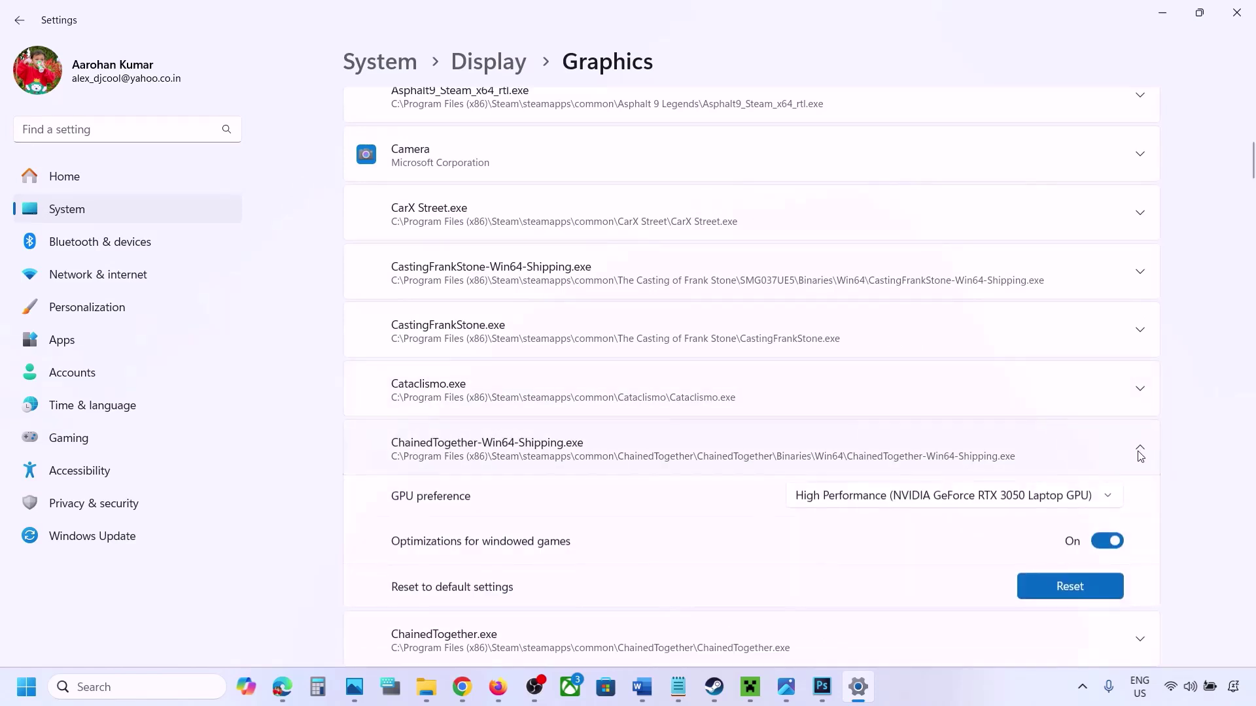
pyautogui.click(1064, 502)
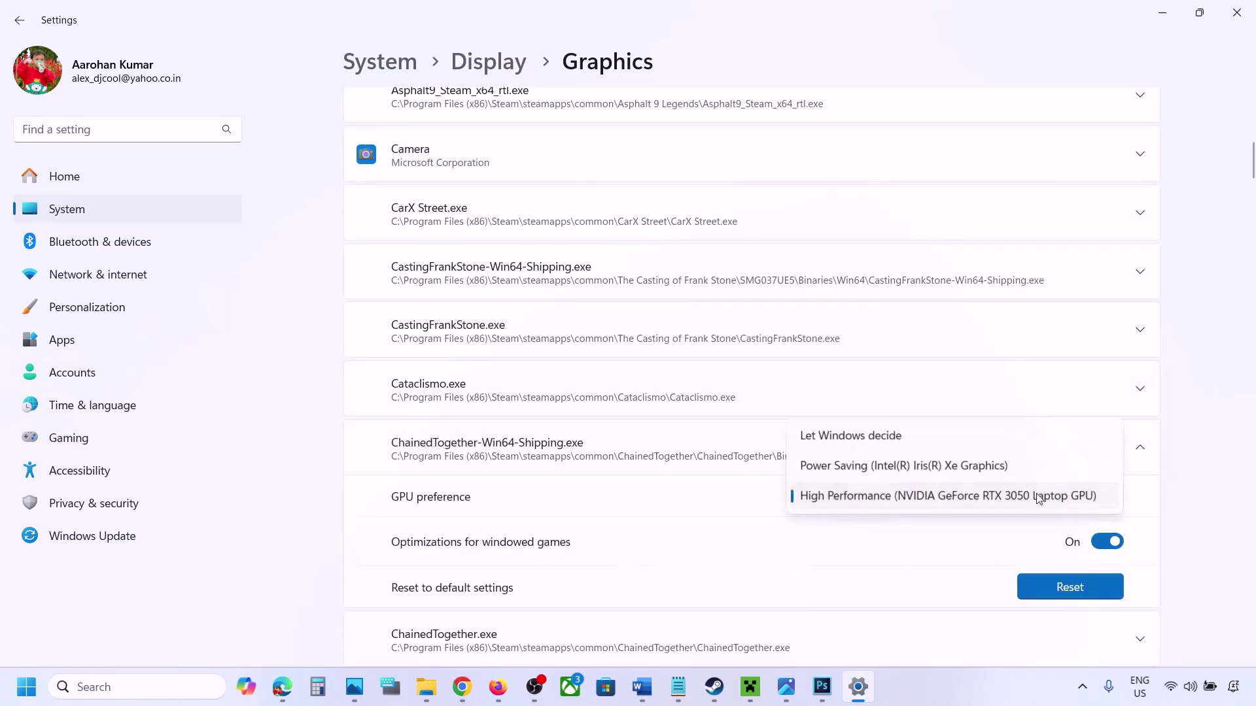
pyautogui.click(991, 496)
pyautogui.click(963, 676)
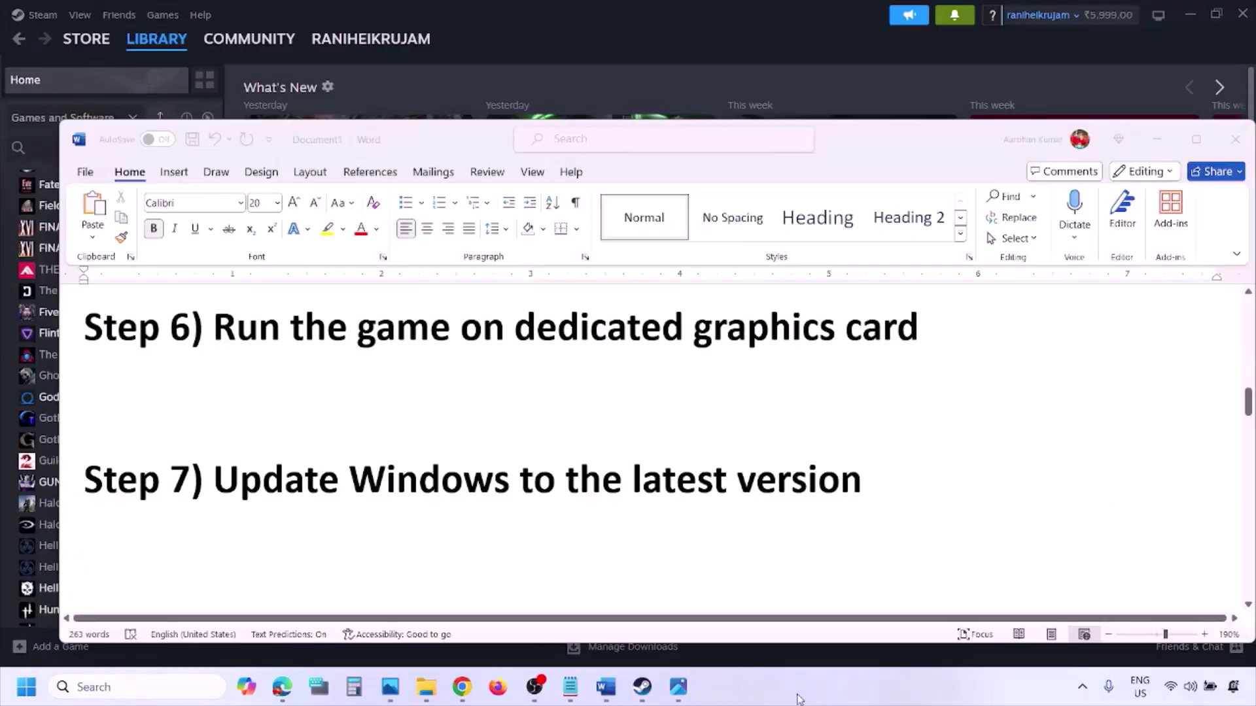
# Select the Step 7 notes and start a Windows Update check in Settings.
pyautogui.click(278, 469)
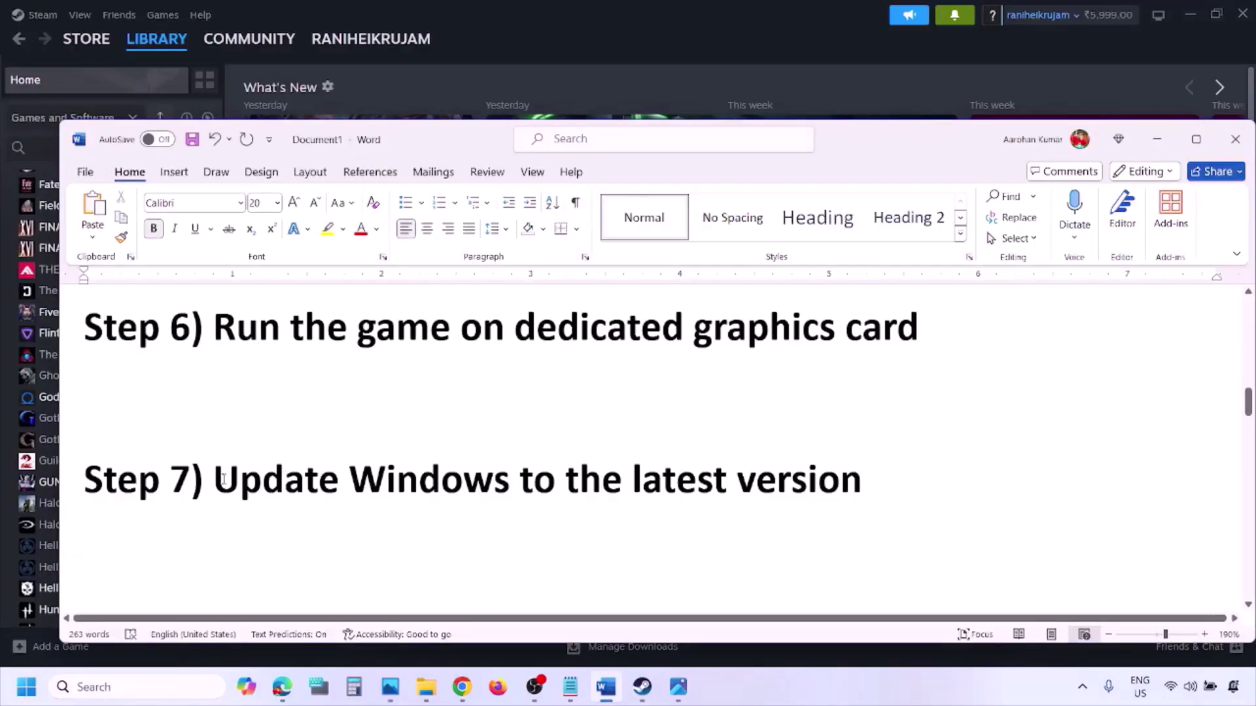
pyautogui.moveTo(223, 480); pyautogui.dragTo(860, 482)
pyautogui.press('super+i')
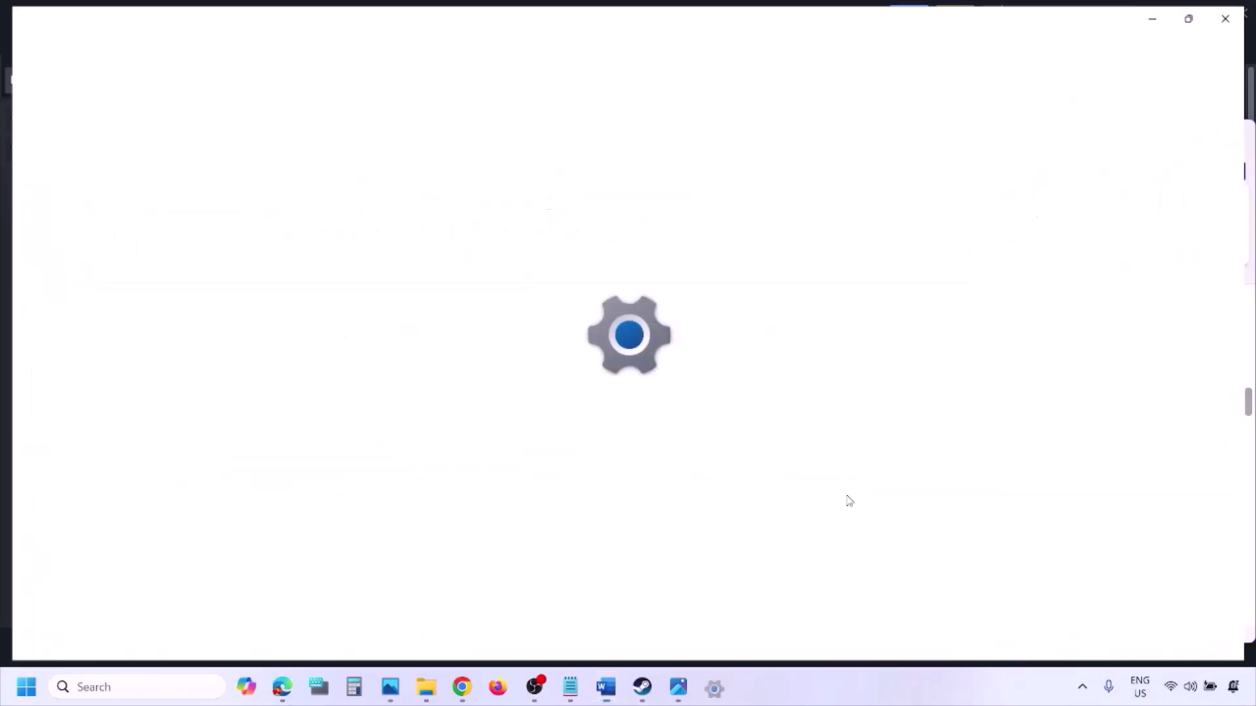
pyautogui.click(106, 543)
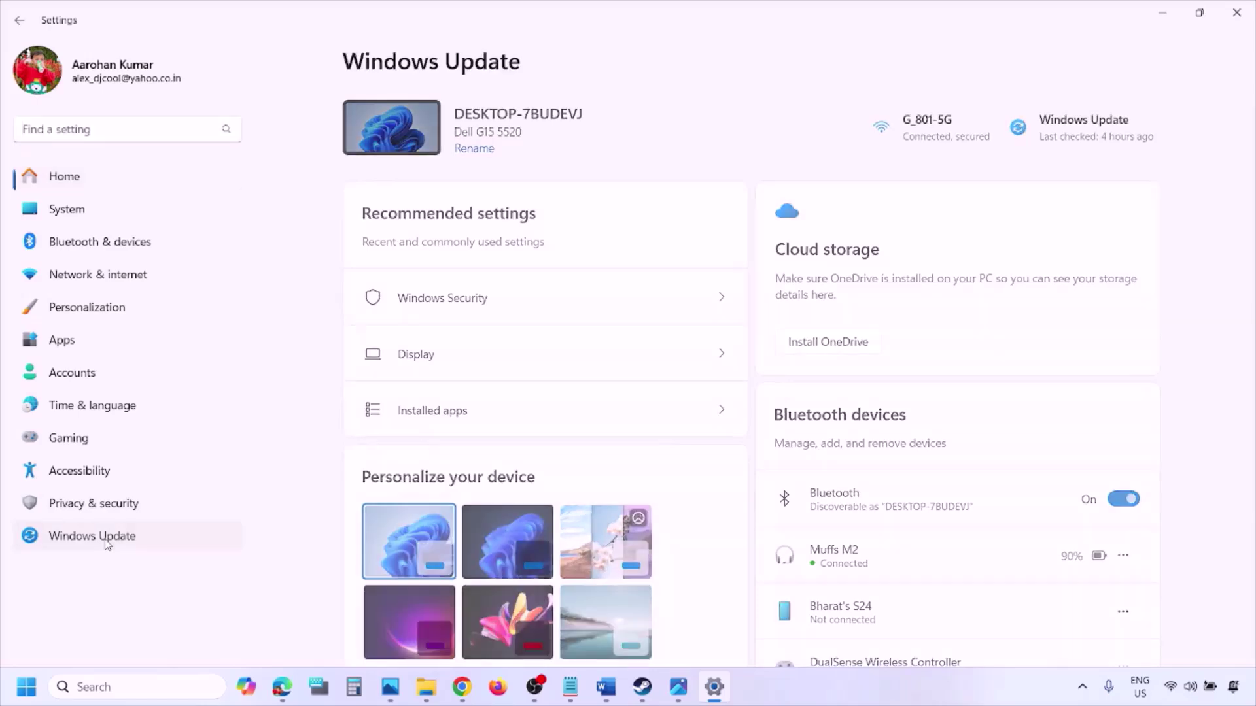
pyautogui.click(1104, 139)
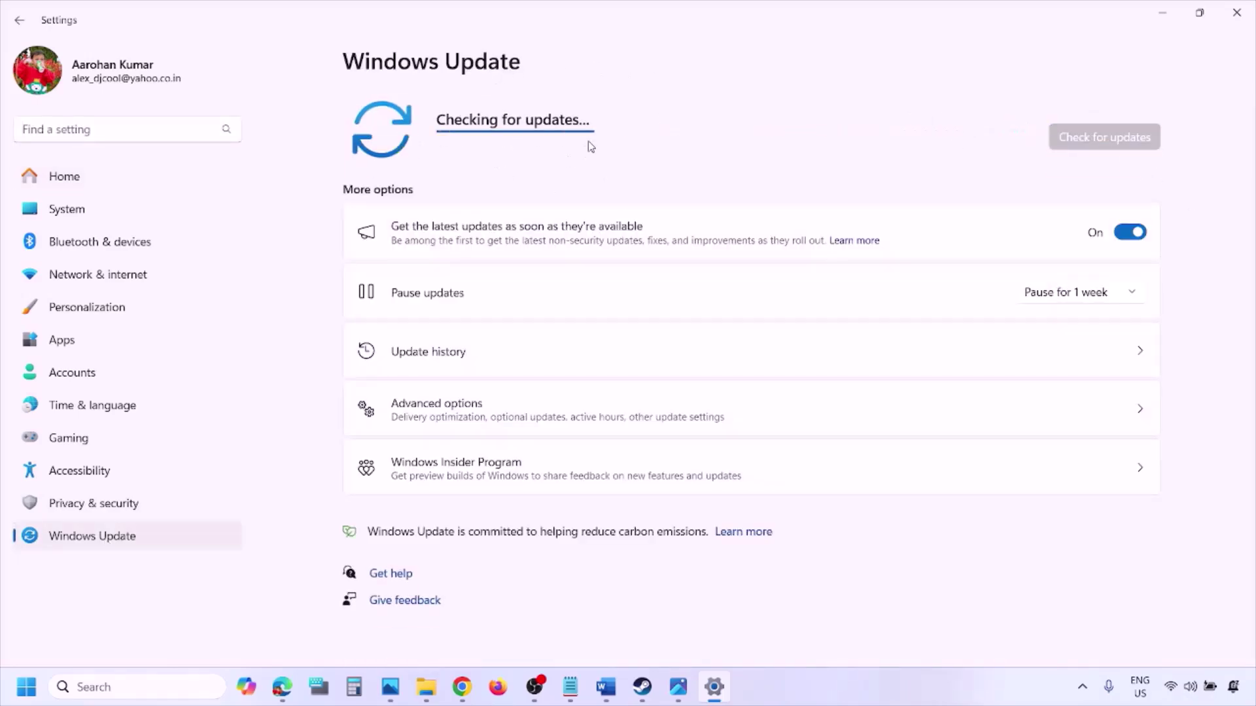
# Show the Start power options, close them without restarting, and return to Word.
pyautogui.click(26, 686)
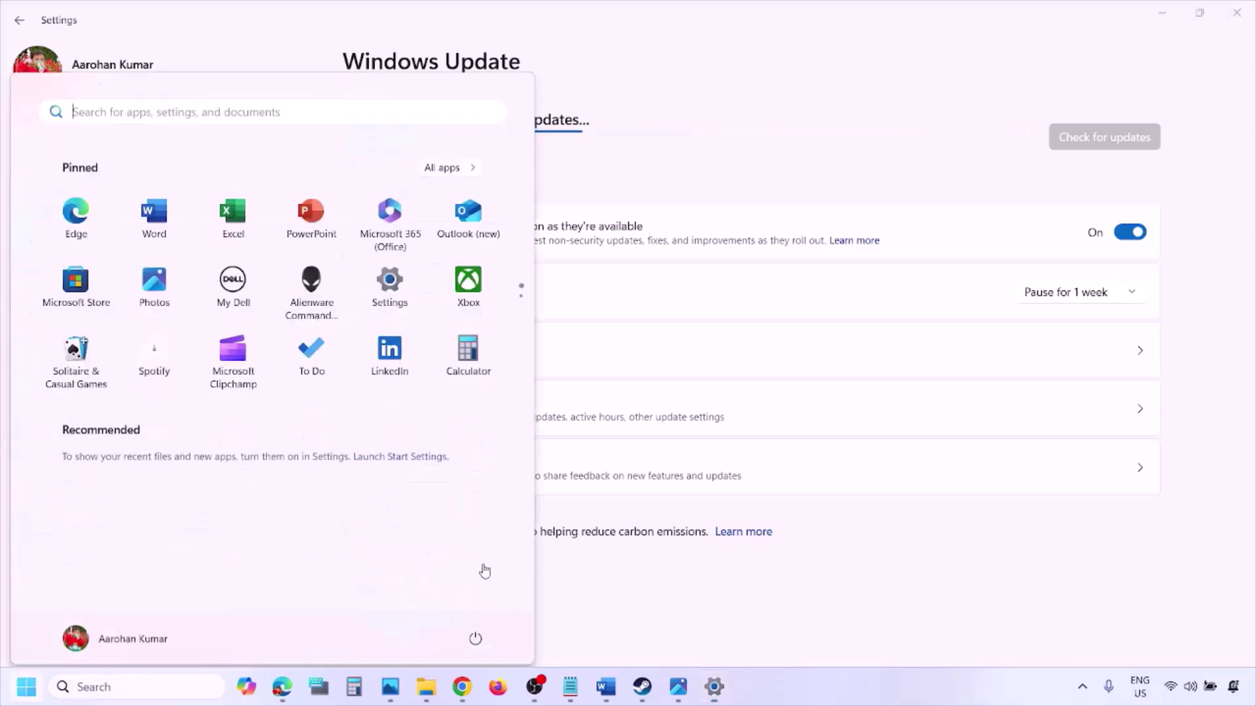
pyautogui.click(476, 630)
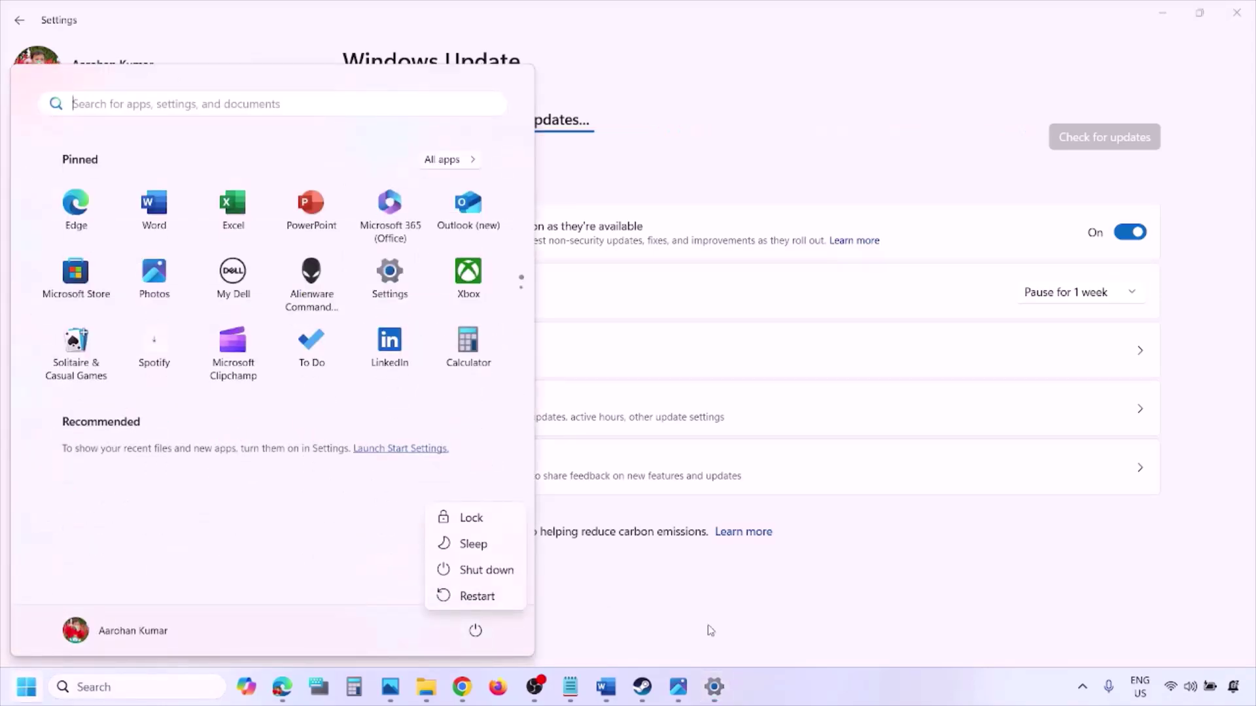
pyautogui.click(607, 694)
pyautogui.click(607, 693)
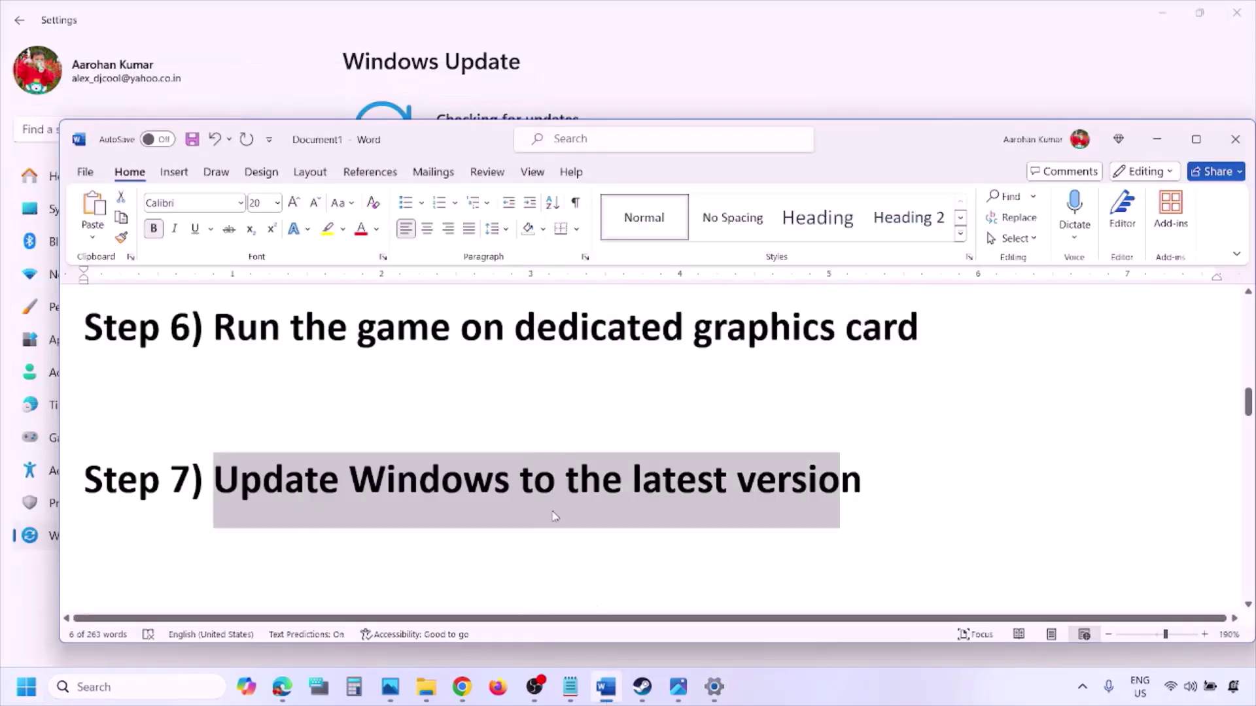
# Copy the Step 8 link and load the Visual C++ downloads page in a new Chrome window.
pyautogui.scroll(-3, 555, 517)
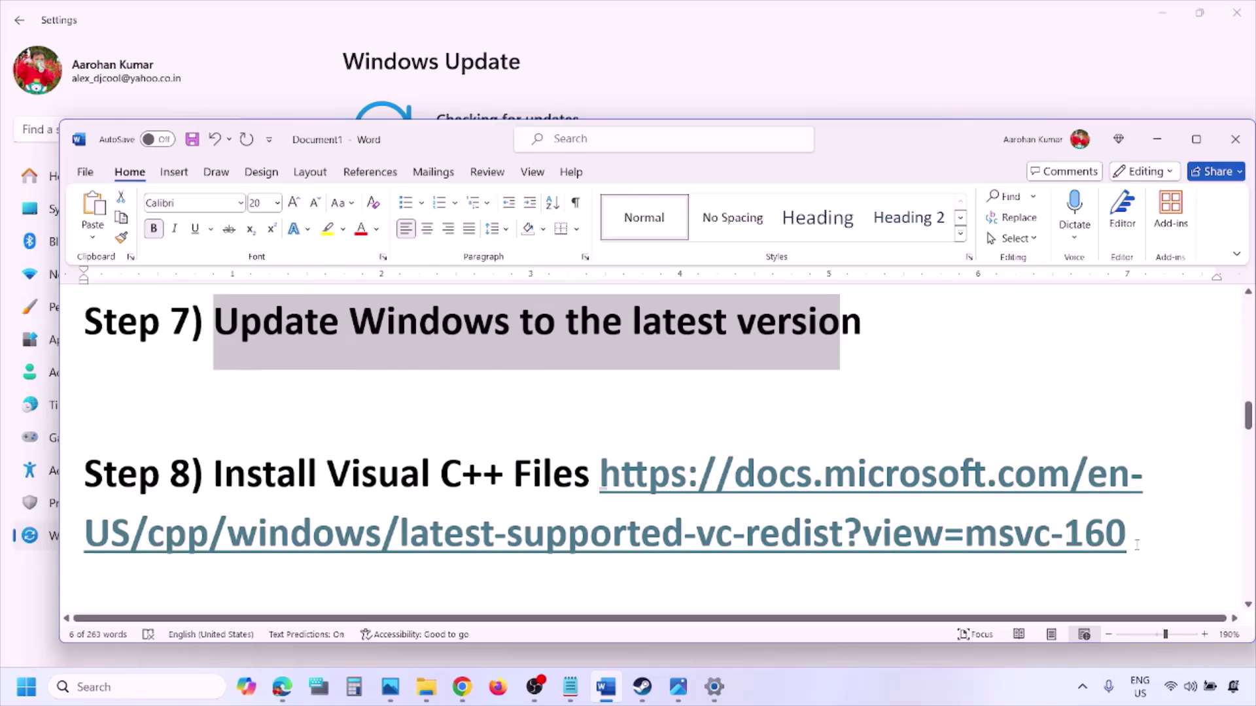
pyautogui.moveTo(1146, 545); pyautogui.dragTo(685, 486)
pyautogui.hotkey('ctrl', 'c')
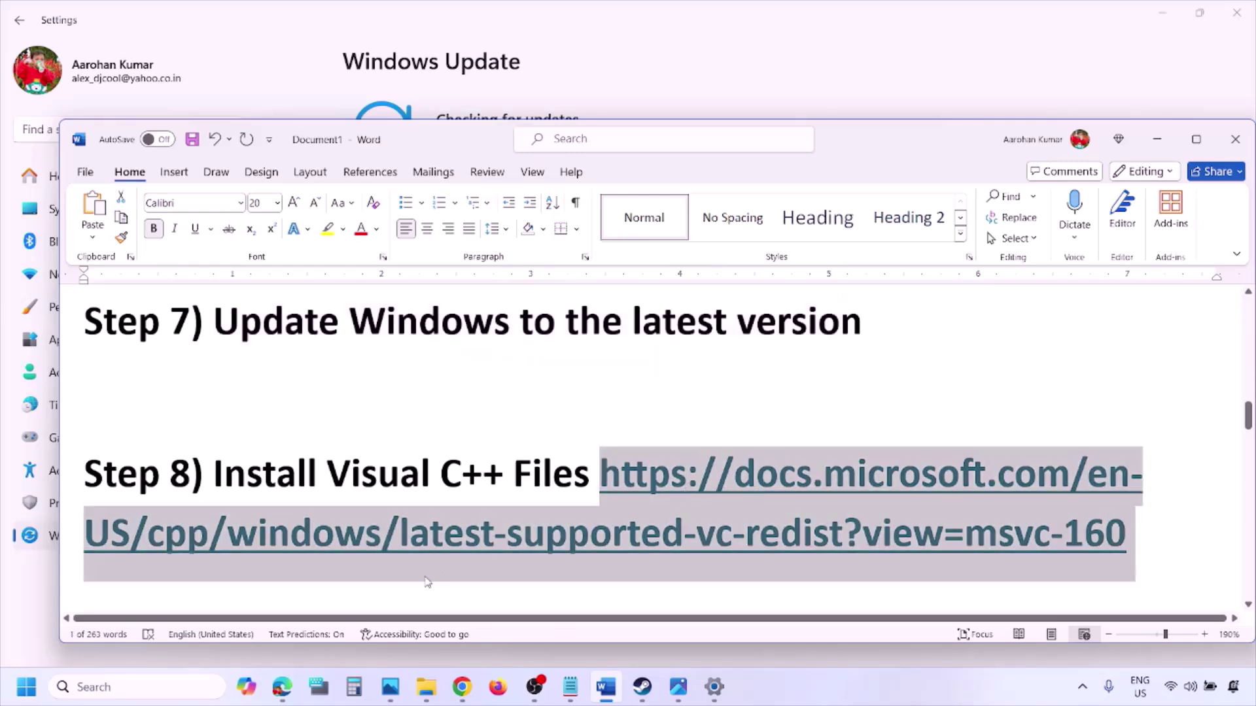
pyautogui.rightClick(461, 687)
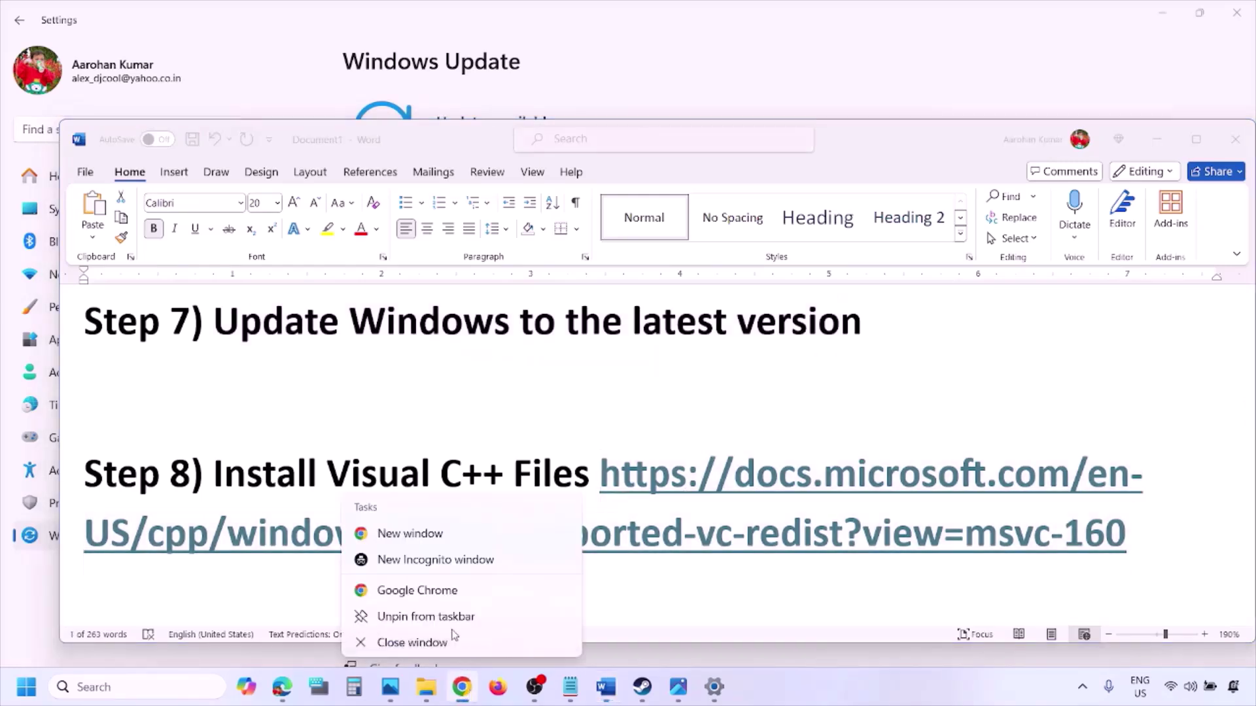
pyautogui.click(410, 542)
pyautogui.hotkey('ctrl', 'v')
pyautogui.press('Return')
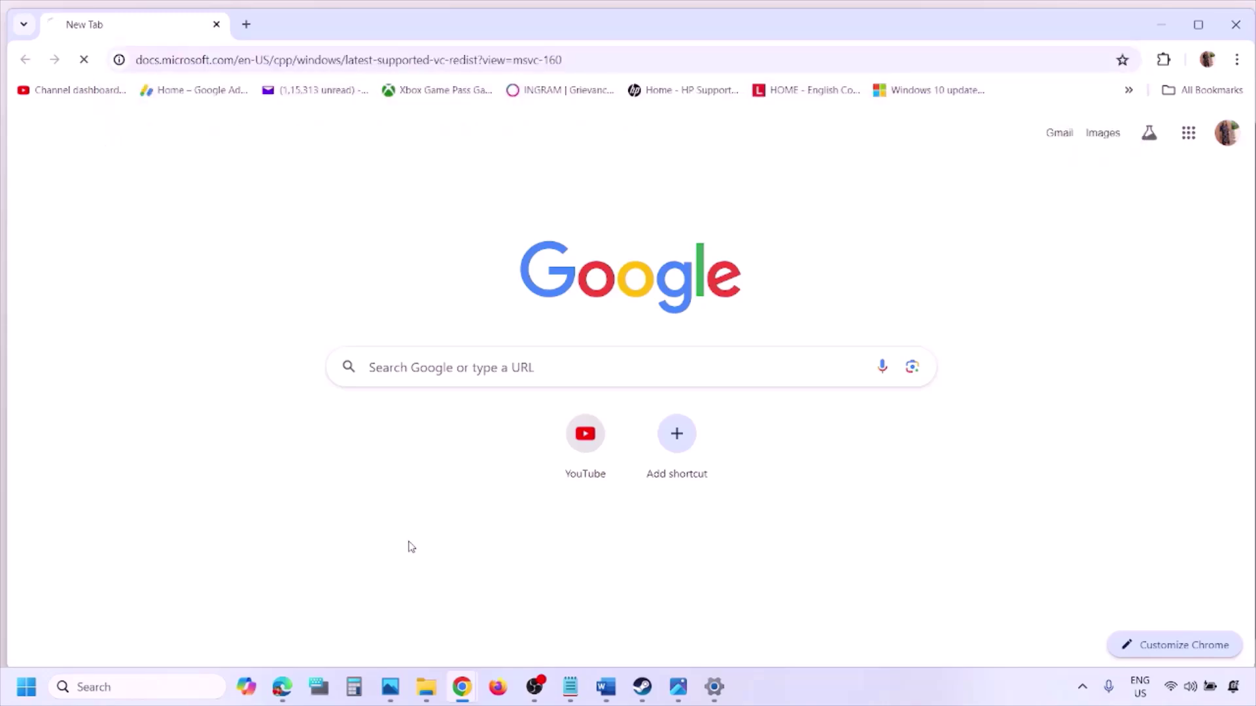
# Scroll to the architecture table, point out X86 and X64, and download the x86 installer.
pyautogui.scroll(-3, 546, 386)
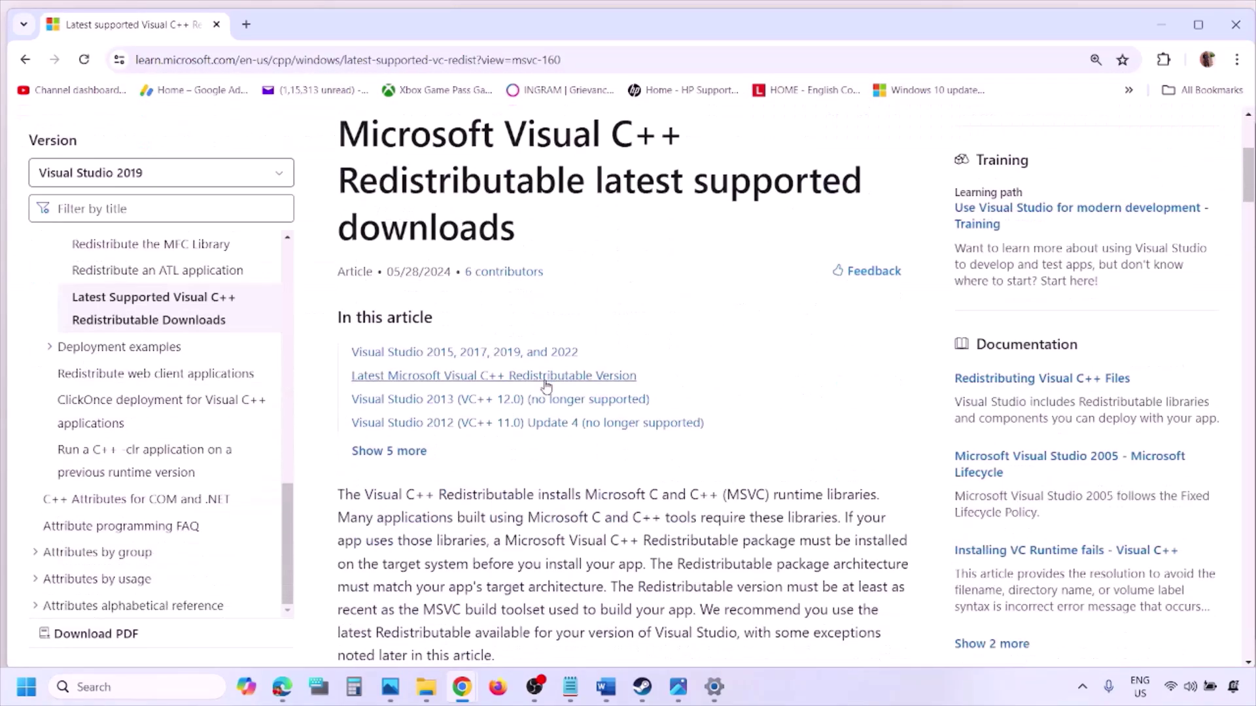
pyautogui.scroll(-6, 546, 386)
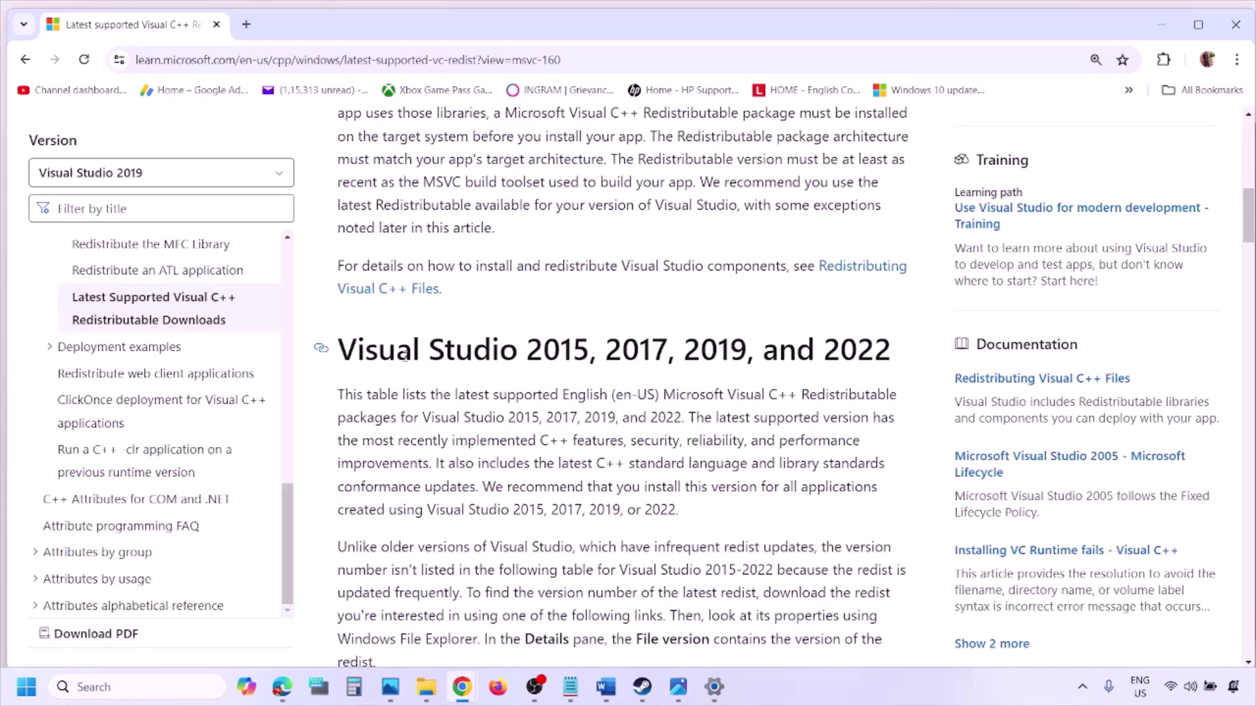
pyautogui.moveTo(405, 355); pyautogui.dragTo(844, 351)
pyautogui.scroll(-5, 551, 471)
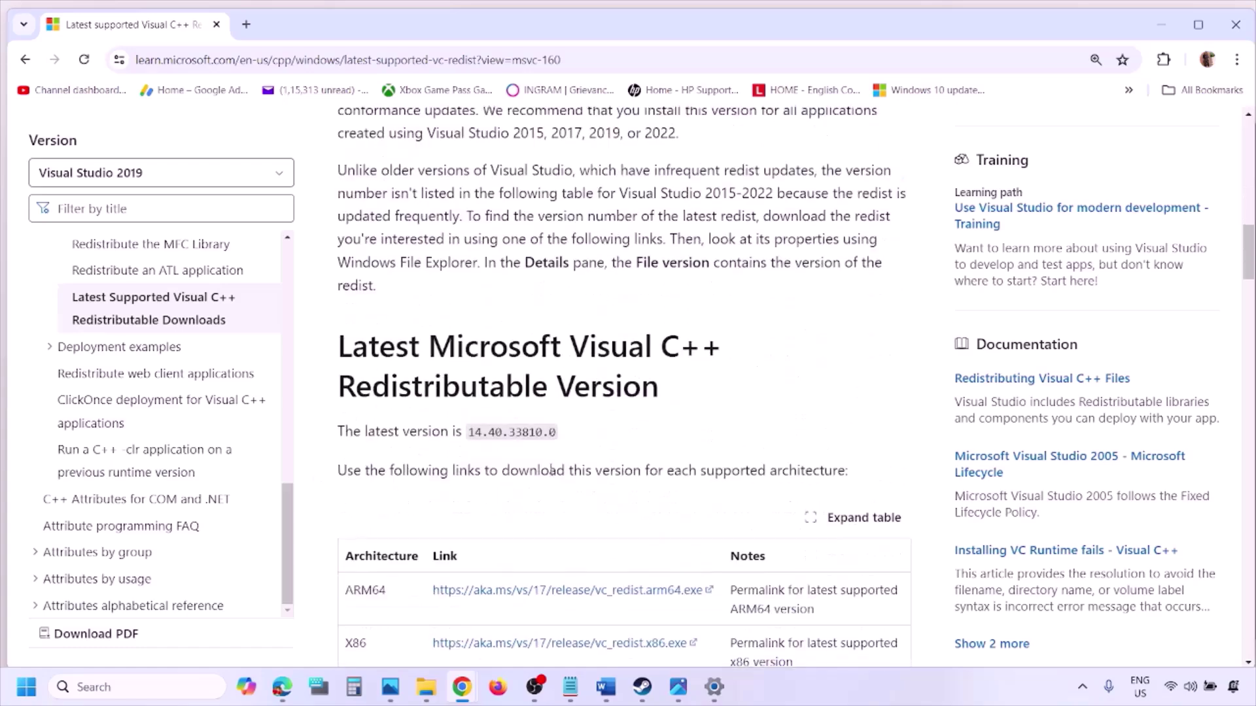
pyautogui.scroll(-4, 552, 471)
pyautogui.doubleClick(353, 377)
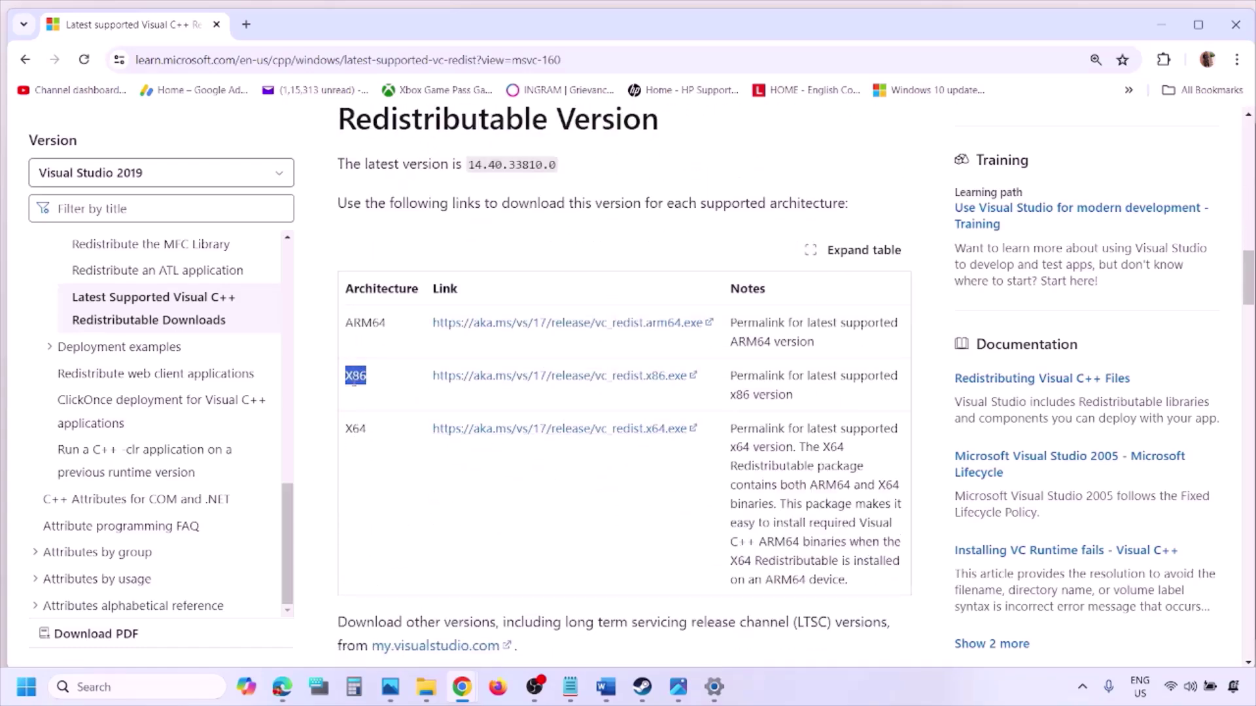
pyautogui.doubleClick(355, 429)
pyautogui.moveTo(354, 393); pyautogui.dragTo(617, 386)
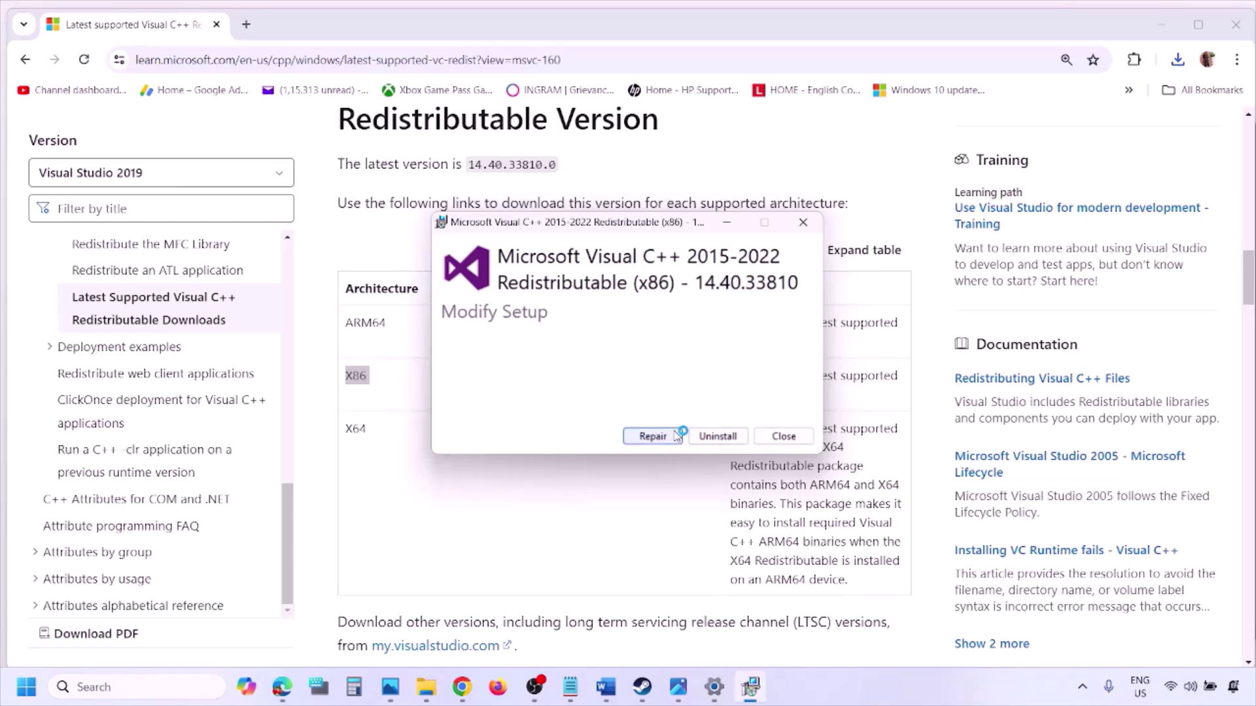
# Run Repair for both x86 and x64 Visual C++ 2015-2022 14.40.33810 redistributables.
pyautogui.click(672, 437)
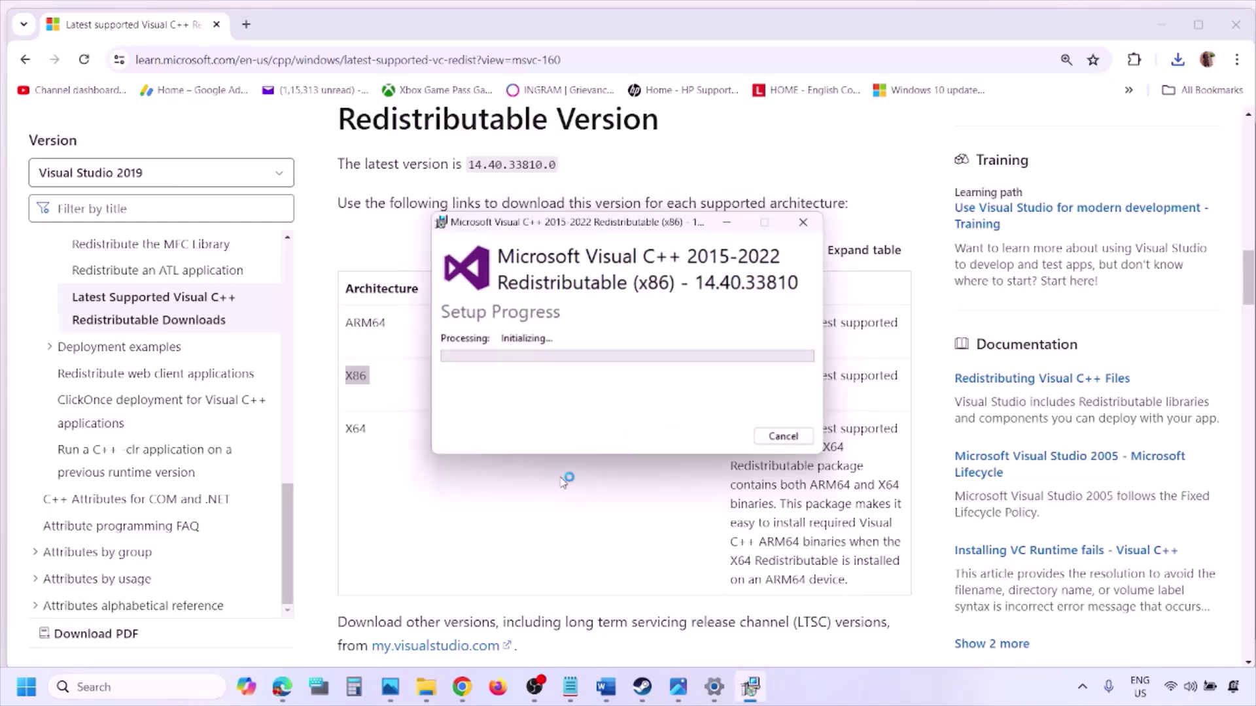
pyautogui.doubleClick(352, 431)
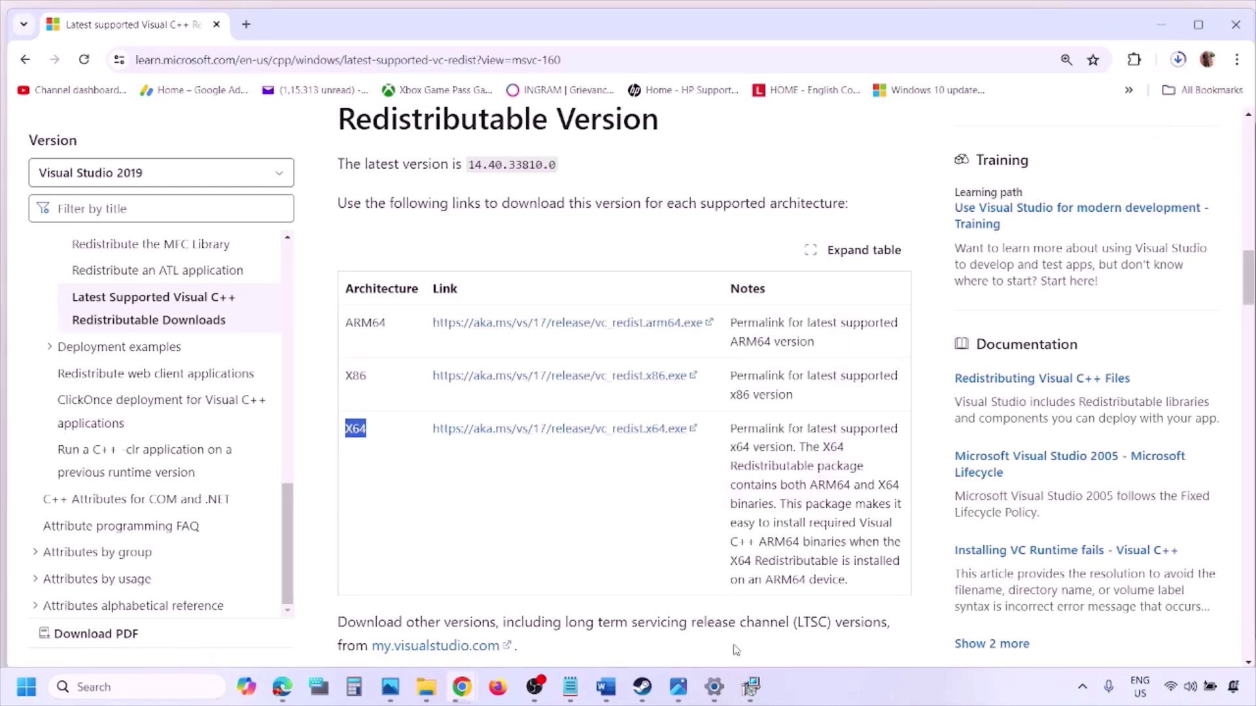
pyautogui.click(751, 687)
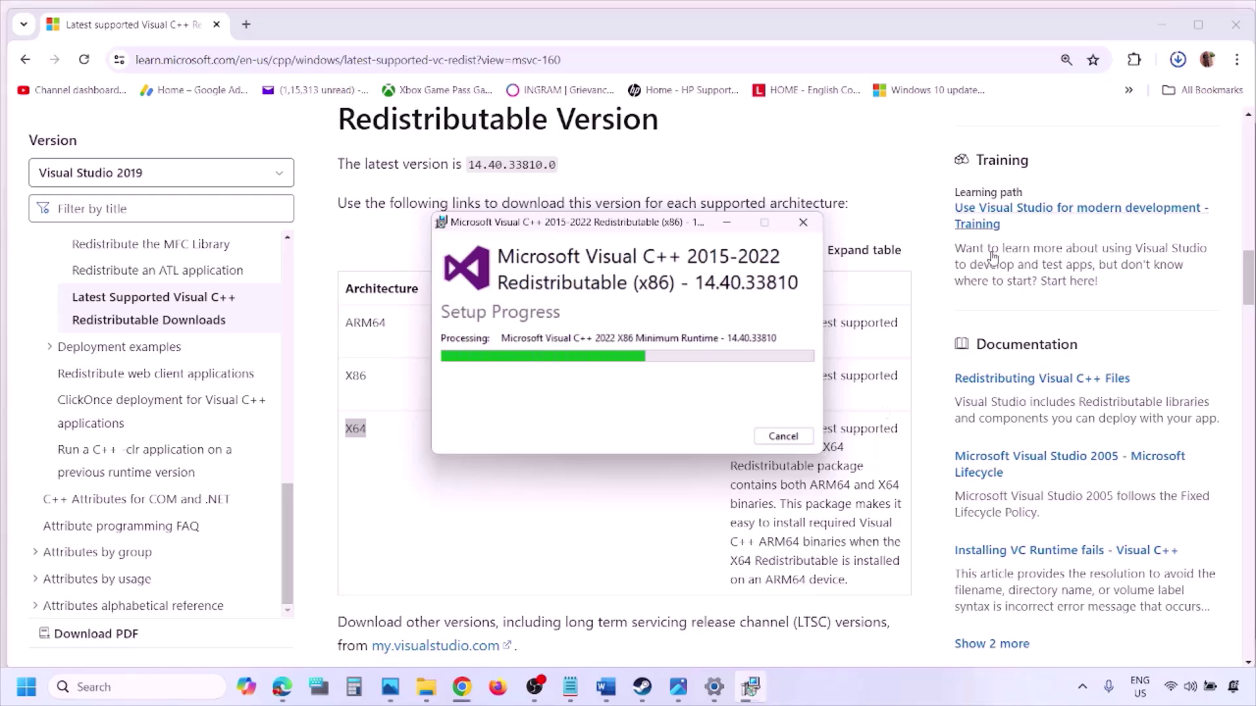
pyautogui.click(1040, 83)
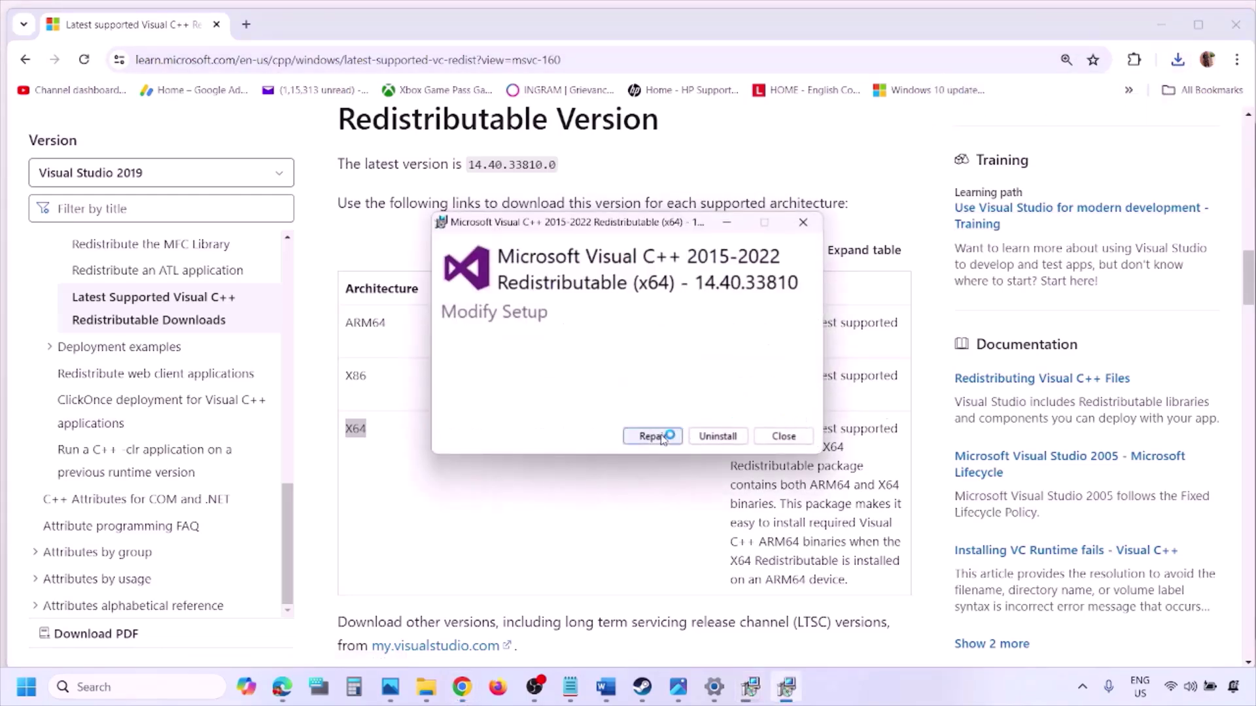
pyautogui.click(652, 436)
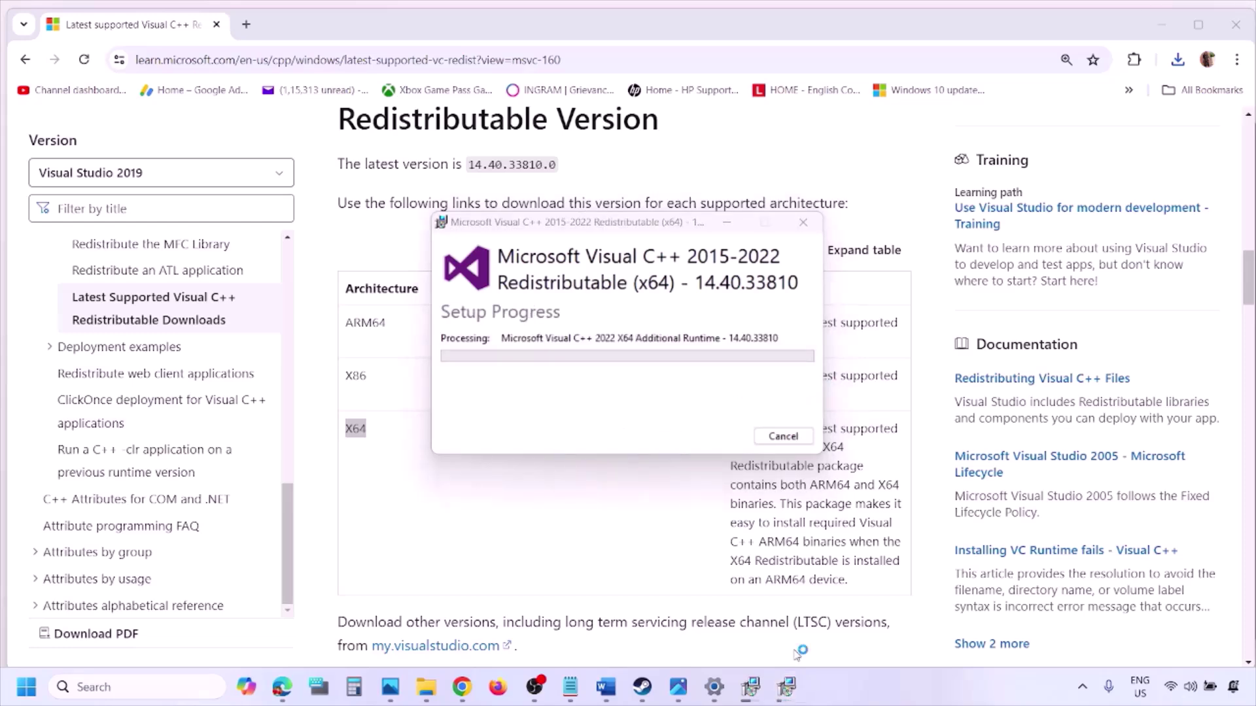
pyautogui.moveTo(693, 218); pyautogui.dragTo(396, 271)
pyautogui.moveTo(648, 232); pyautogui.dragTo(795, 297)
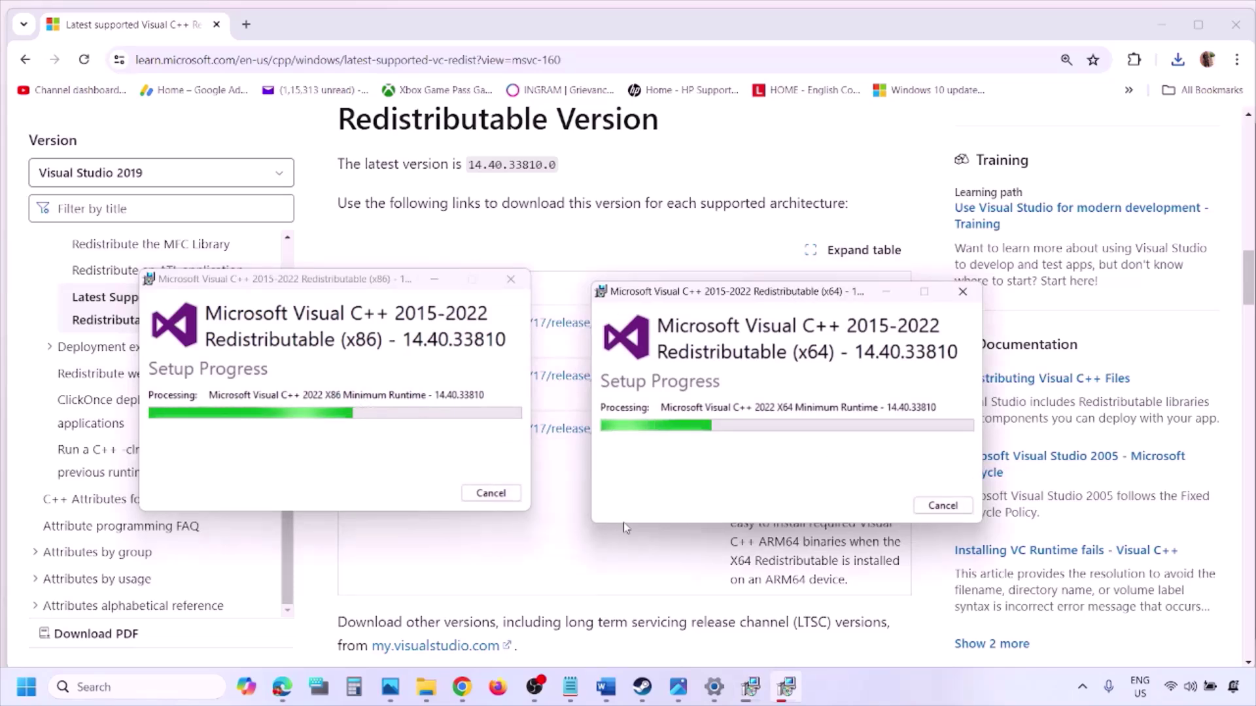
# Return to the download page and dismiss the Start power options without restarting.
pyautogui.click(551, 565)
pyautogui.click(26, 686)
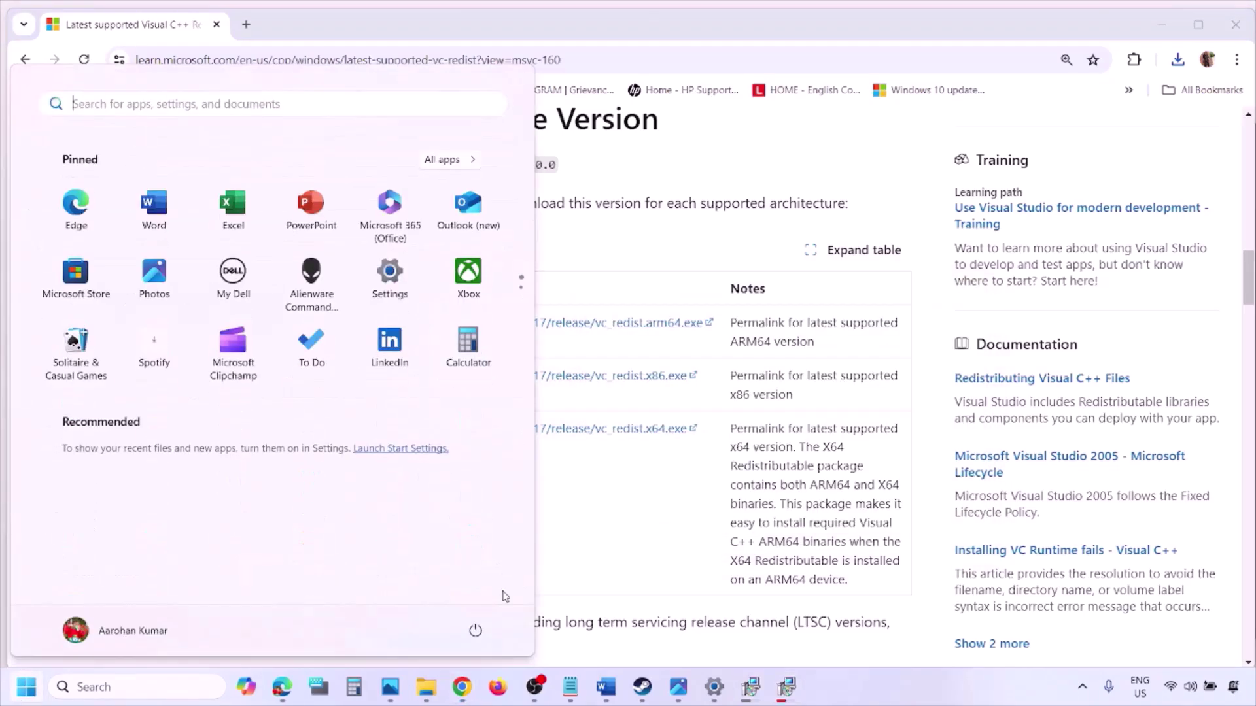
pyautogui.click(476, 630)
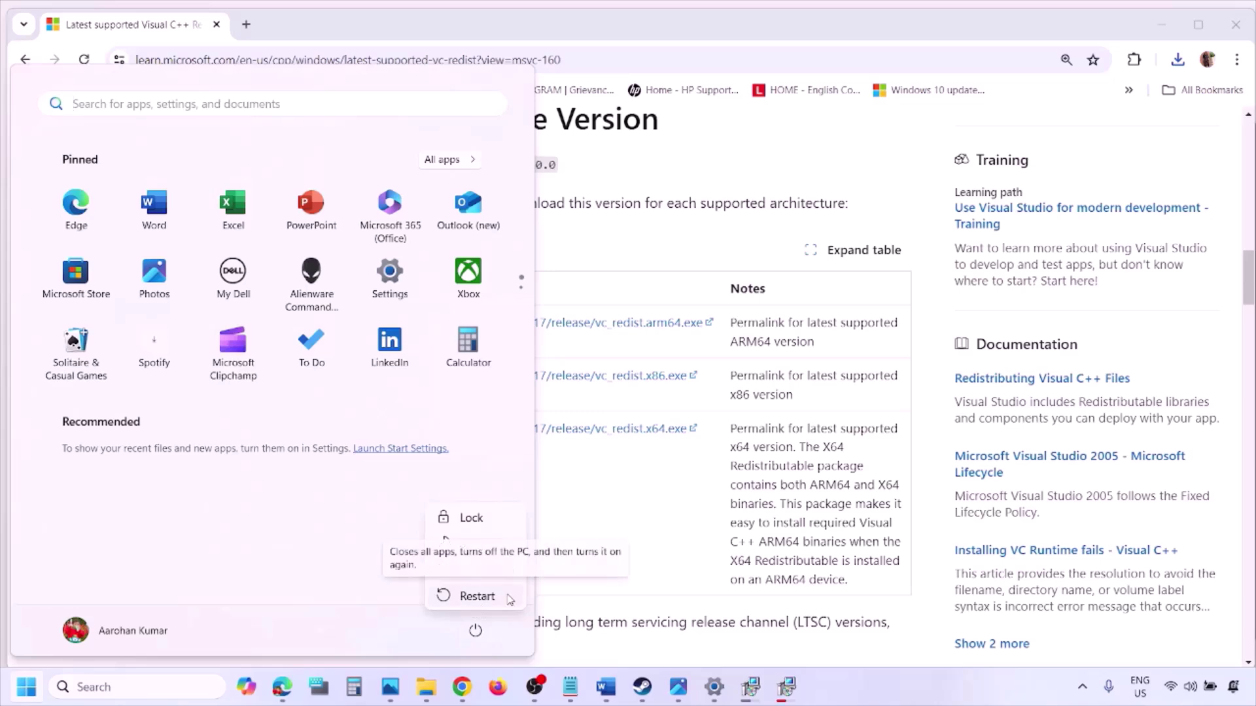
pyautogui.click(649, 556)
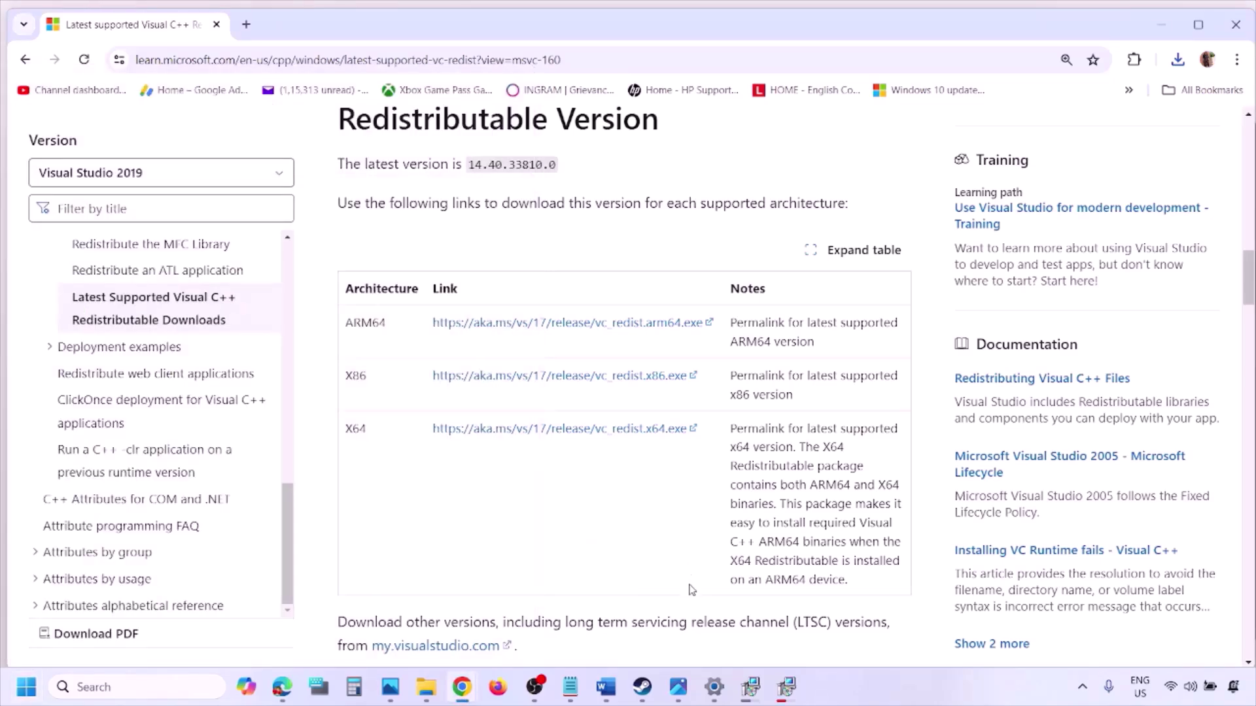
# Bring the Word troubleshooting notes forward, scrolled to Step 9, and maximize the window.
pyautogui.click(607, 685)
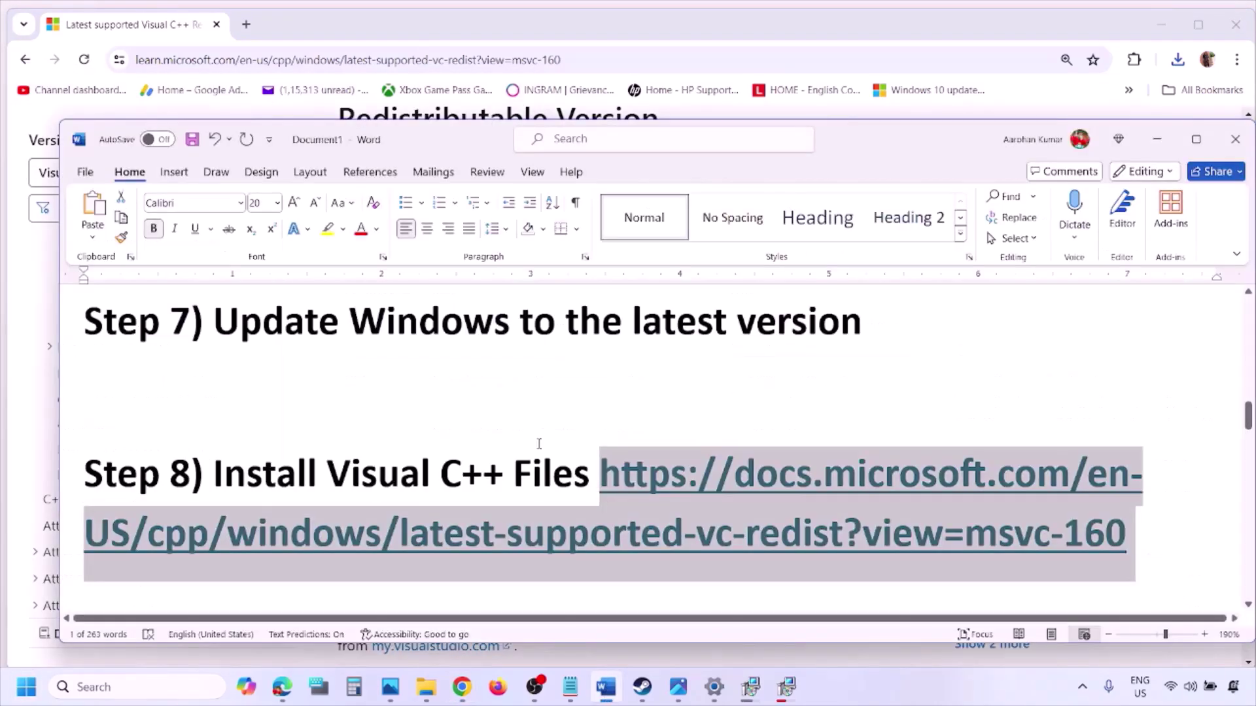
pyautogui.scroll(-3, 536, 442)
pyautogui.scroll(-2, 538, 443)
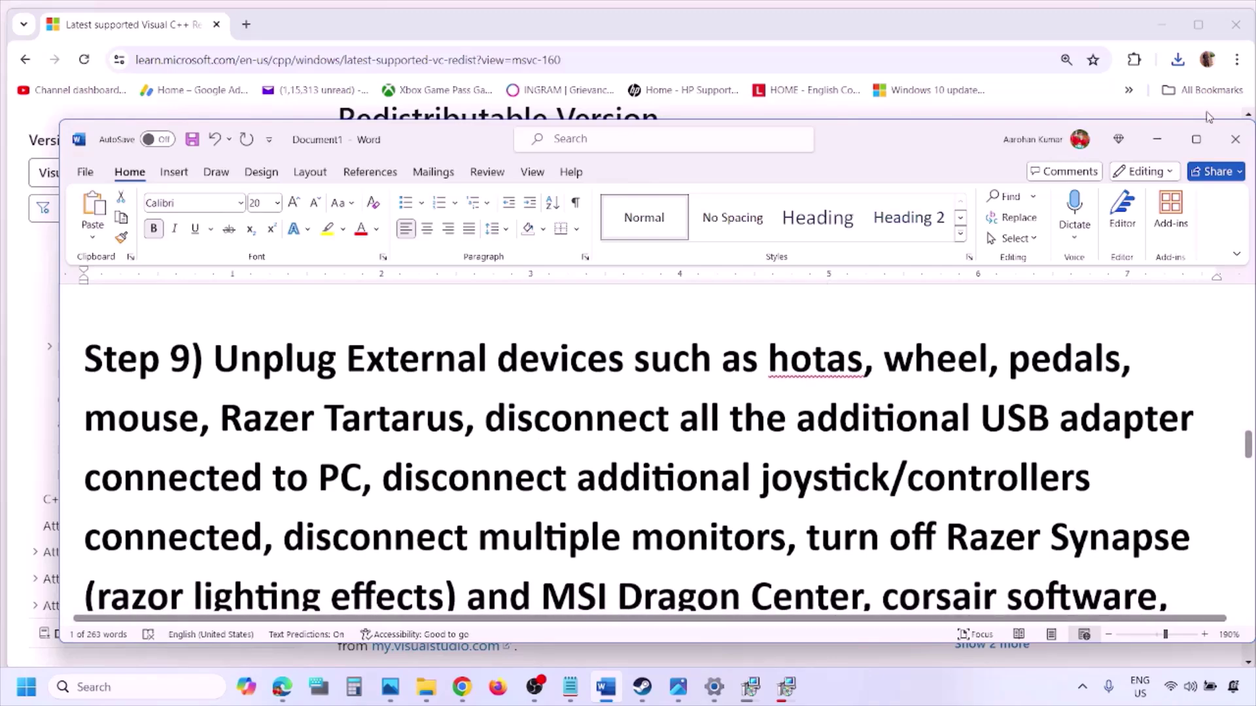
pyautogui.click(1197, 139)
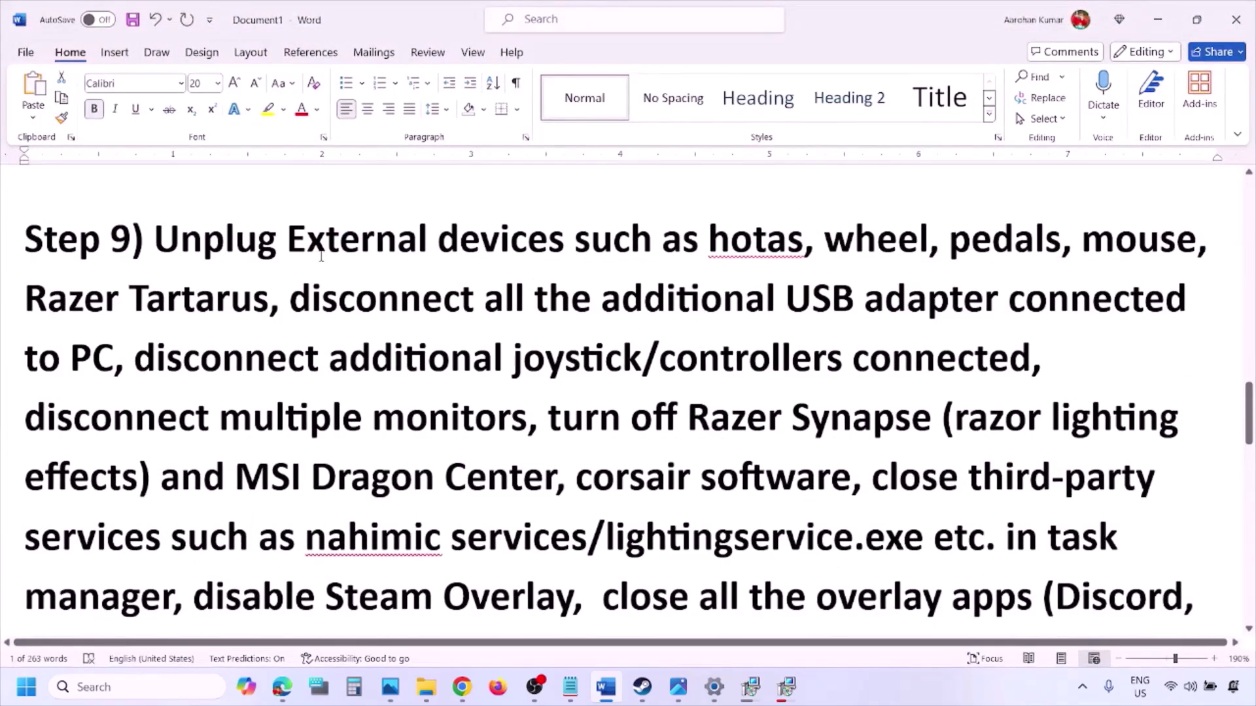
# Highlight Step 9's advice on unplugging devices, joysticks and controllers, and multiple monitors.
pyautogui.moveTo(159, 244); pyautogui.dragTo(932, 300)
pyautogui.click(556, 322)
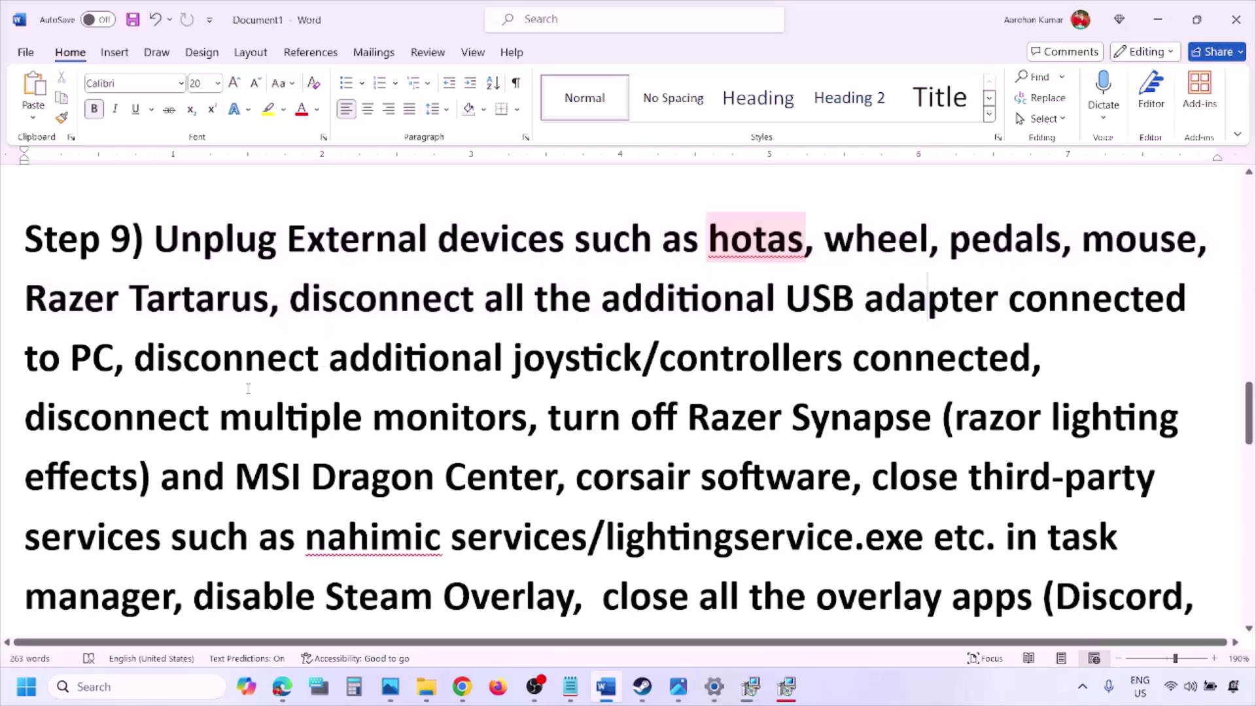
pyautogui.moveTo(138, 358); pyautogui.dragTo(876, 371)
pyautogui.click(836, 393)
pyautogui.moveTo(43, 420); pyautogui.dragTo(437, 422)
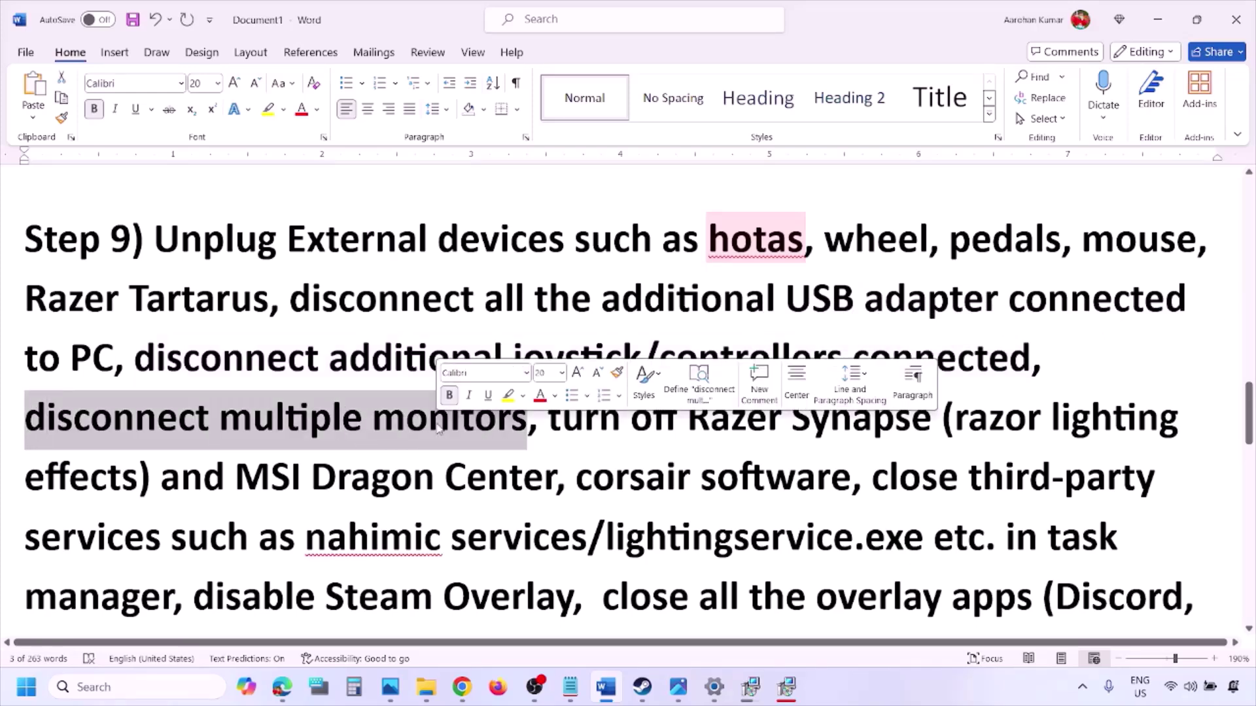
# Highlight the text from Razer Synapse onward and the 'disable Steam Overlay' advice.
pyautogui.scroll(-2, 553, 345)
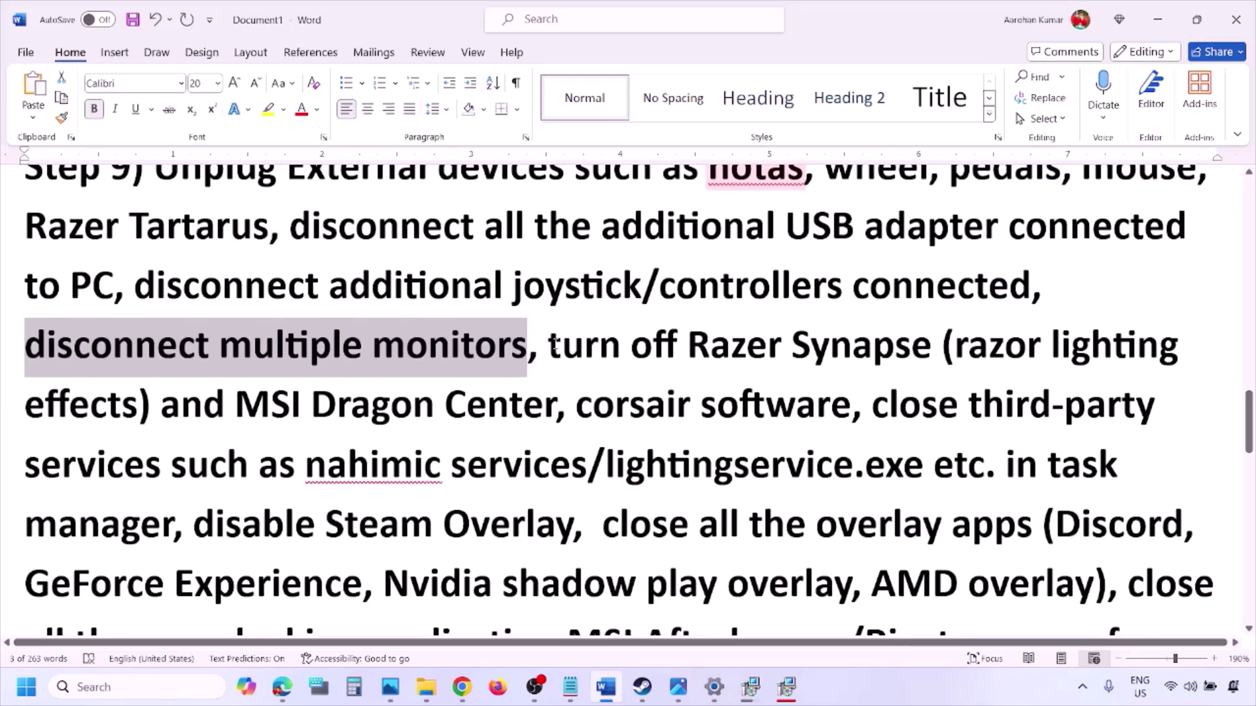
pyautogui.moveTo(553, 344); pyautogui.dragTo(573, 453)
pyautogui.scroll(-2, 196, 520)
pyautogui.click(868, 695)
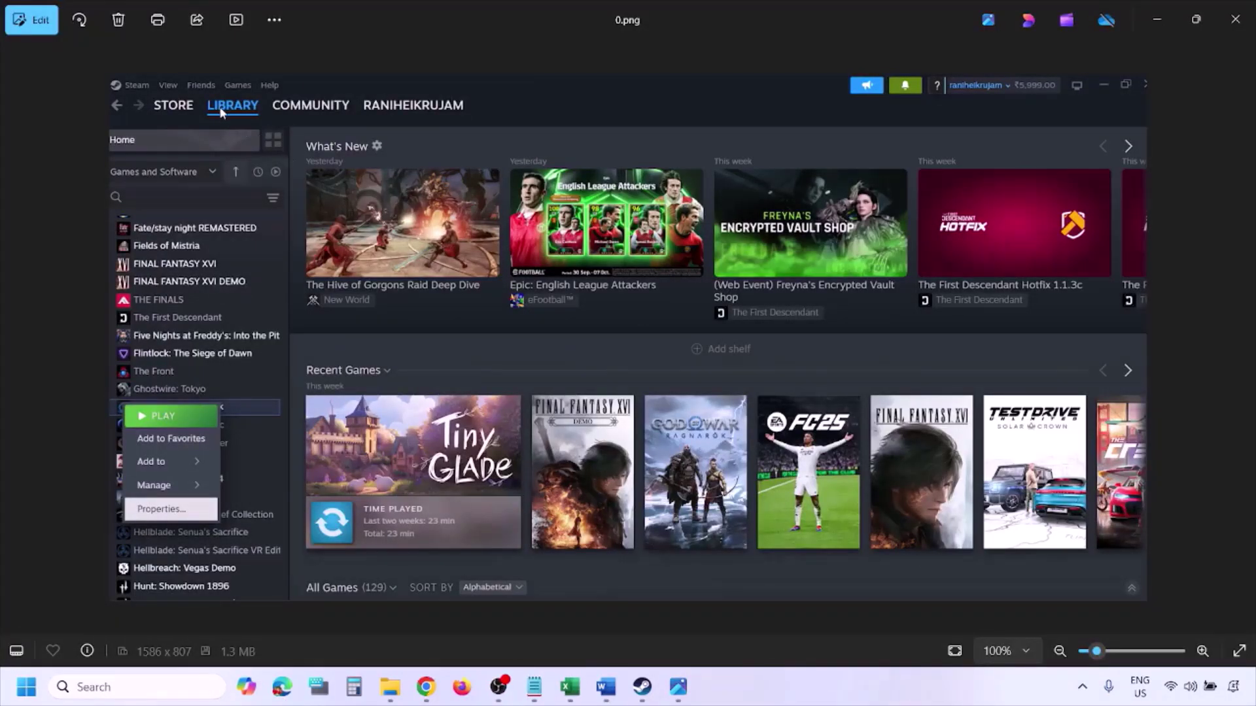
# Zoom the Steam library screenshot in and back to 100%, then advance to the Properties screenshot.
pyautogui.hotkey('ctrl', '+')
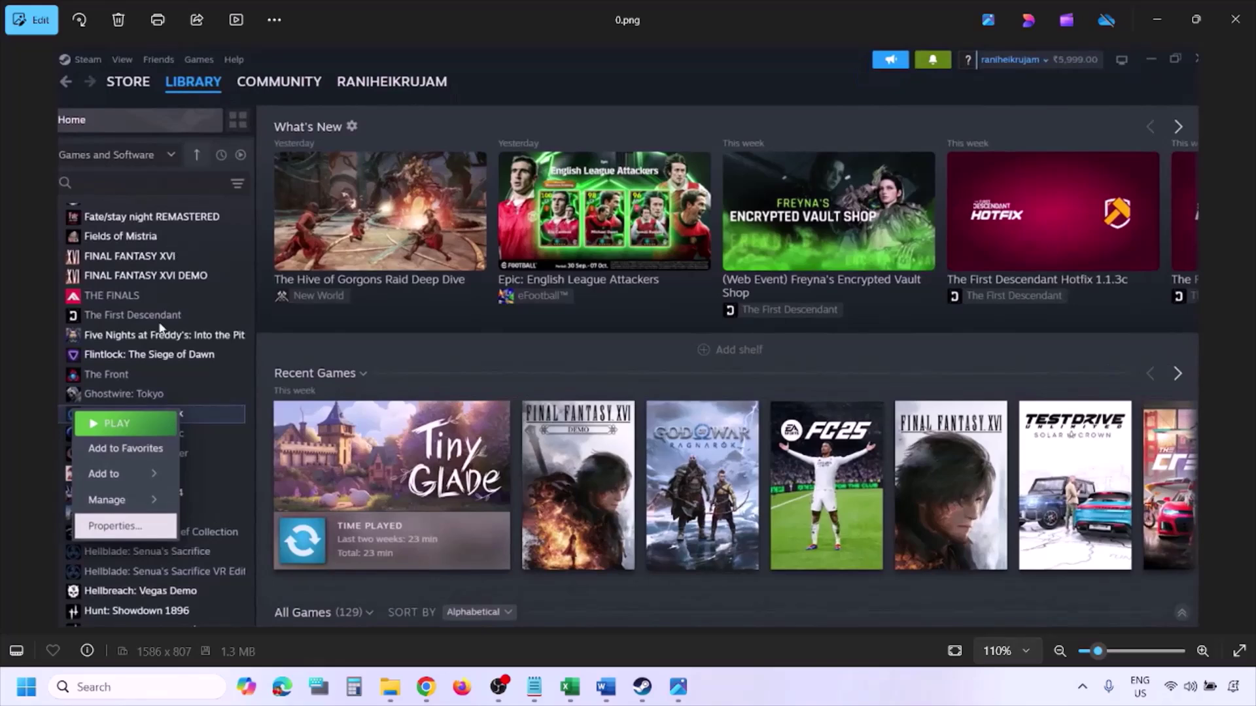
pyautogui.hotkey('ctrl', '-')
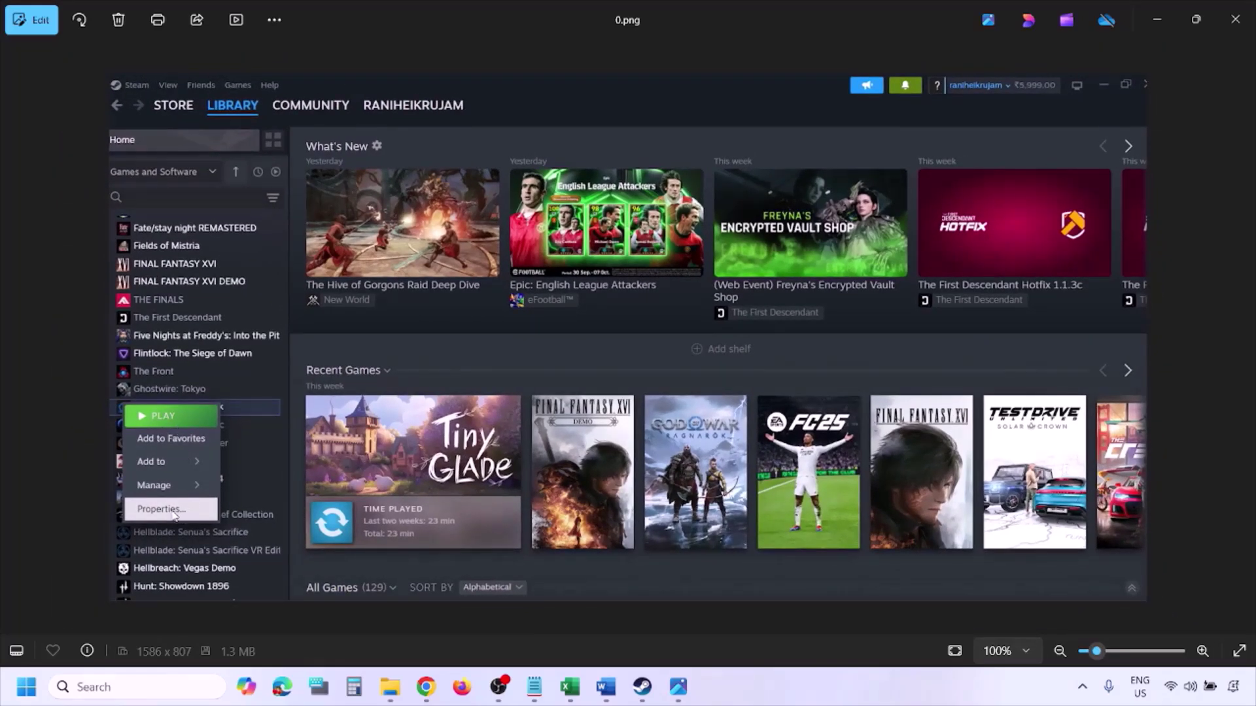
pyautogui.press('Right')
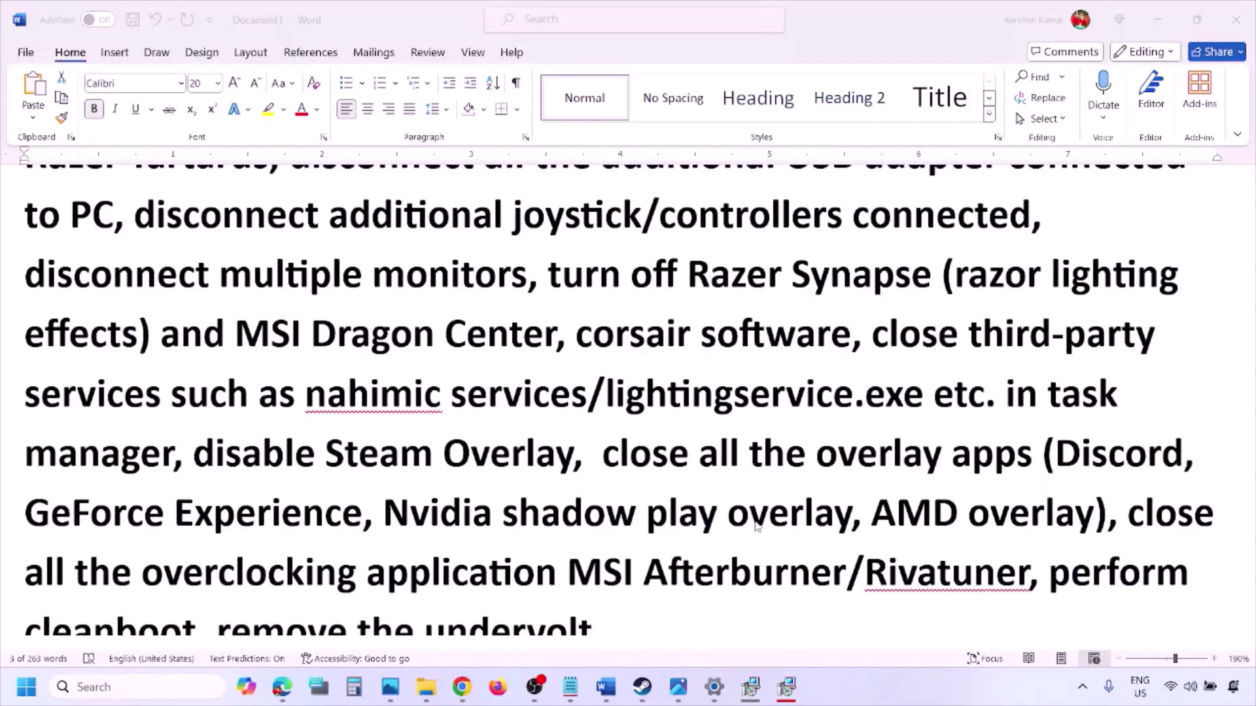
pyautogui.scroll(-2, 757, 523)
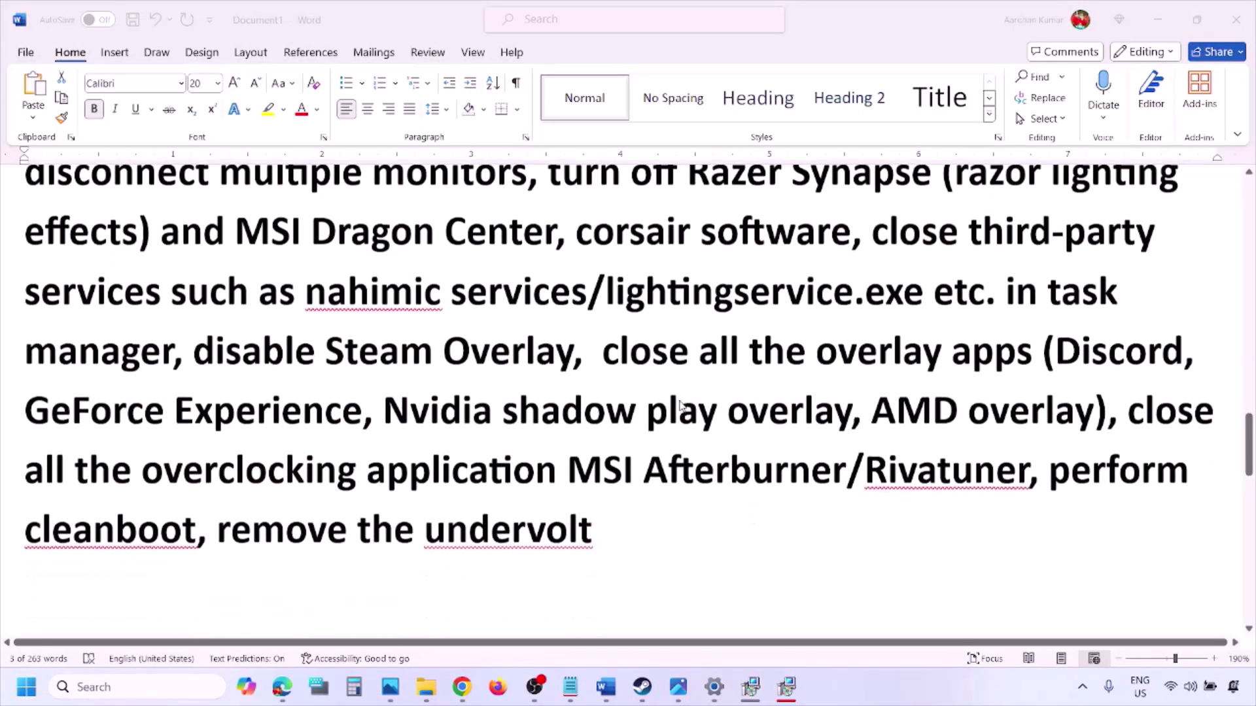
# Turn off Discord's in-game overlay in its Game Overlay settings.
pyautogui.hotkey('alt', 'Tab')
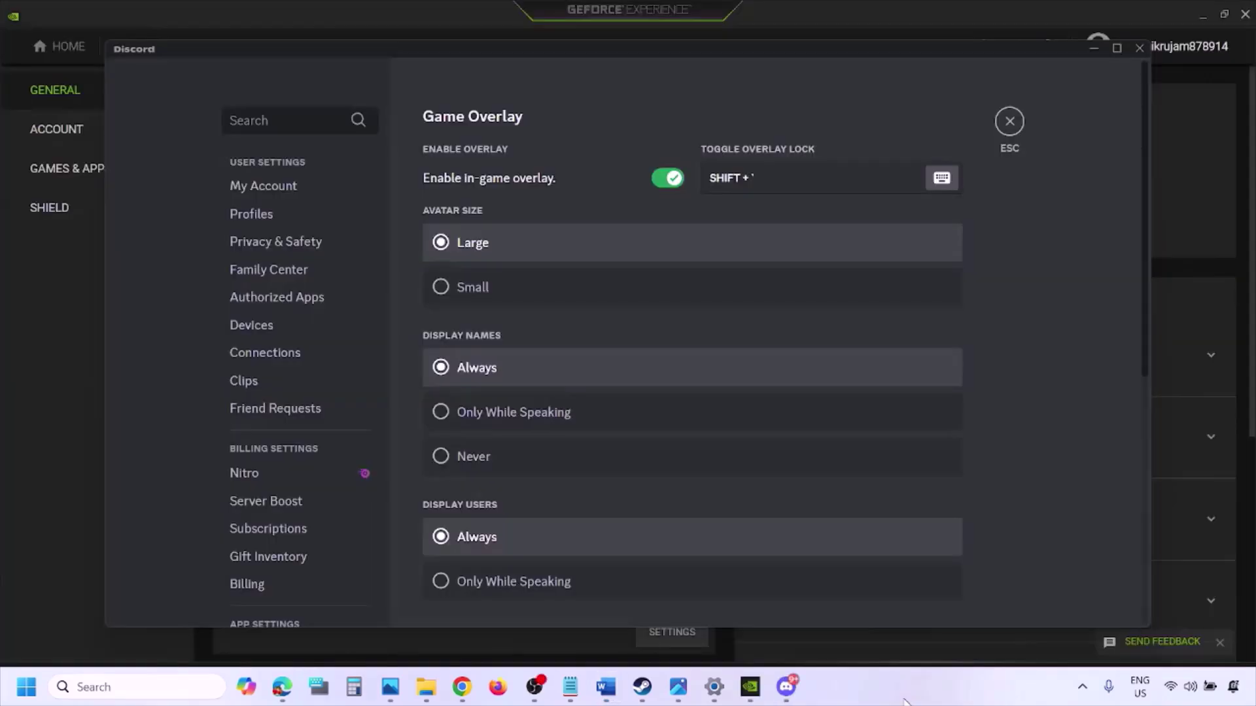
pyautogui.scroll(-10, 308, 350)
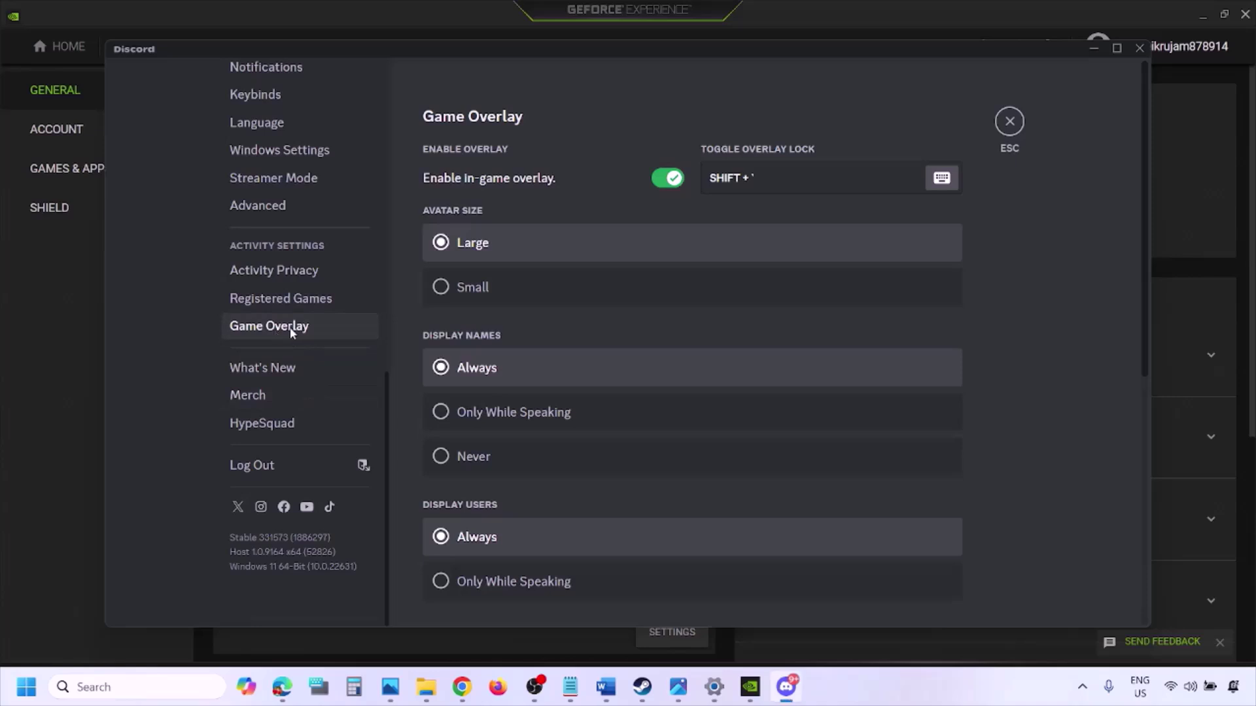
pyautogui.click(291, 327)
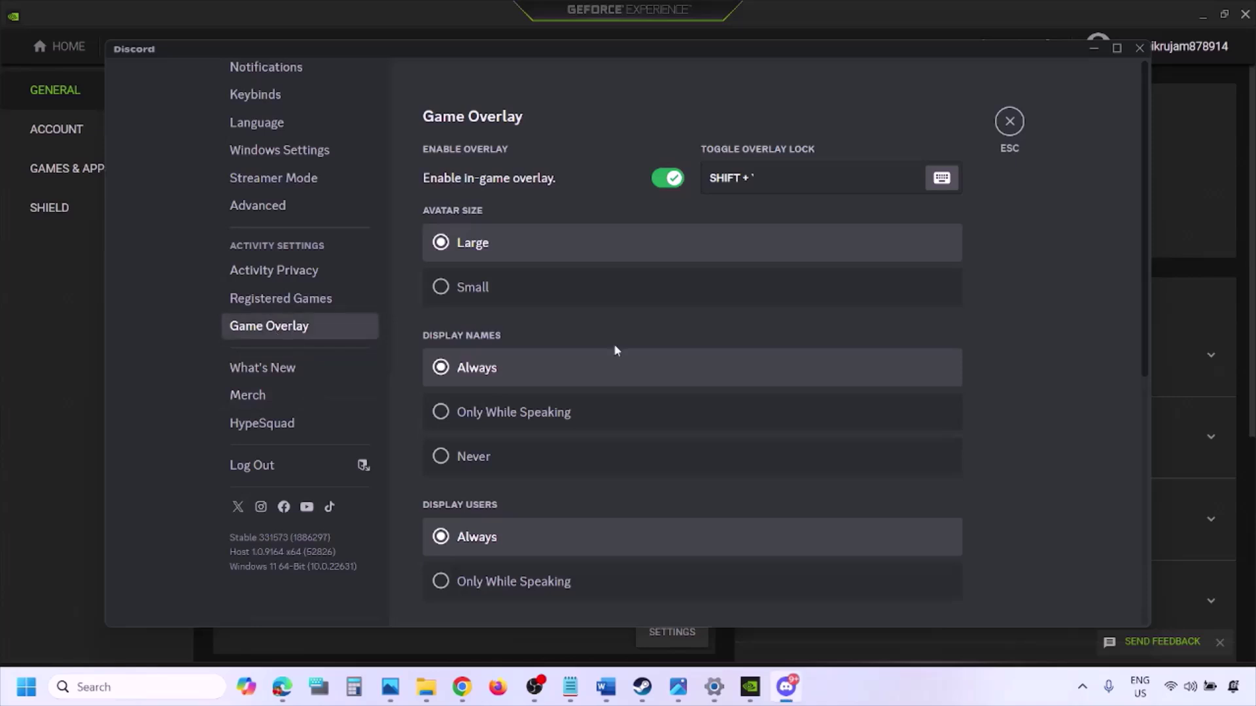
pyautogui.click(661, 180)
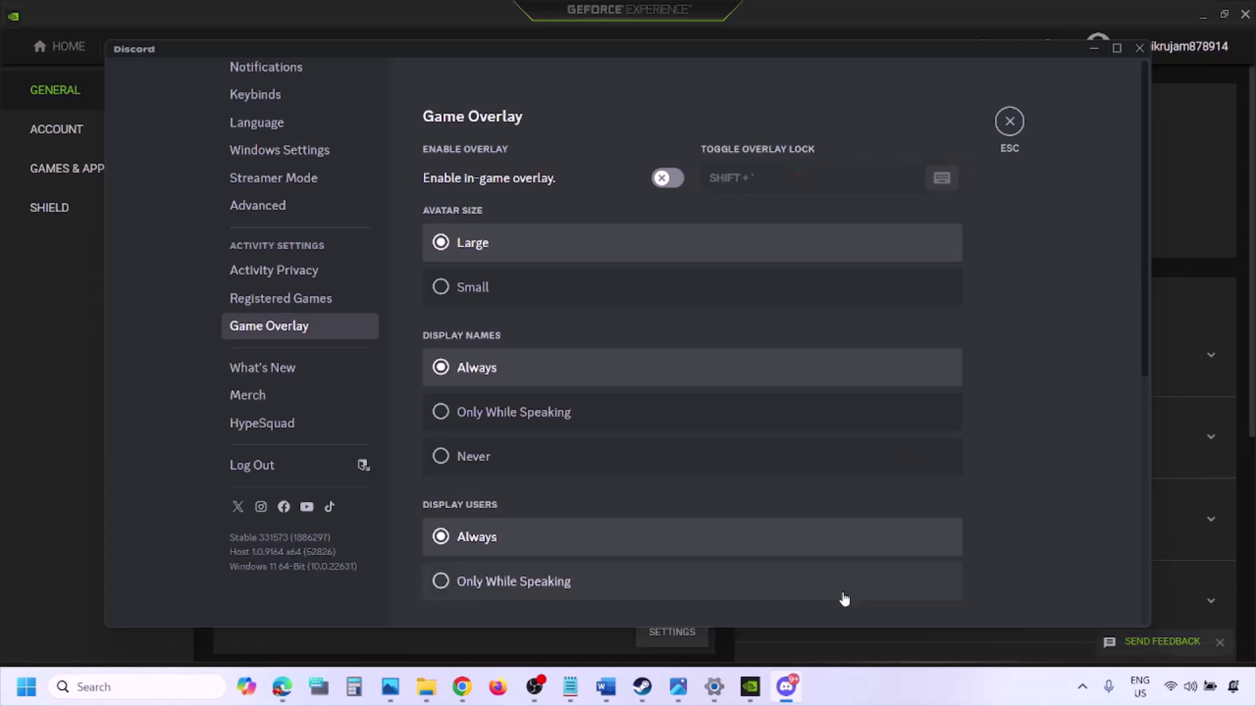
# Switch off GeForce Experience's In-Game Overlay and return to the Word notes.
pyautogui.click(754, 690)
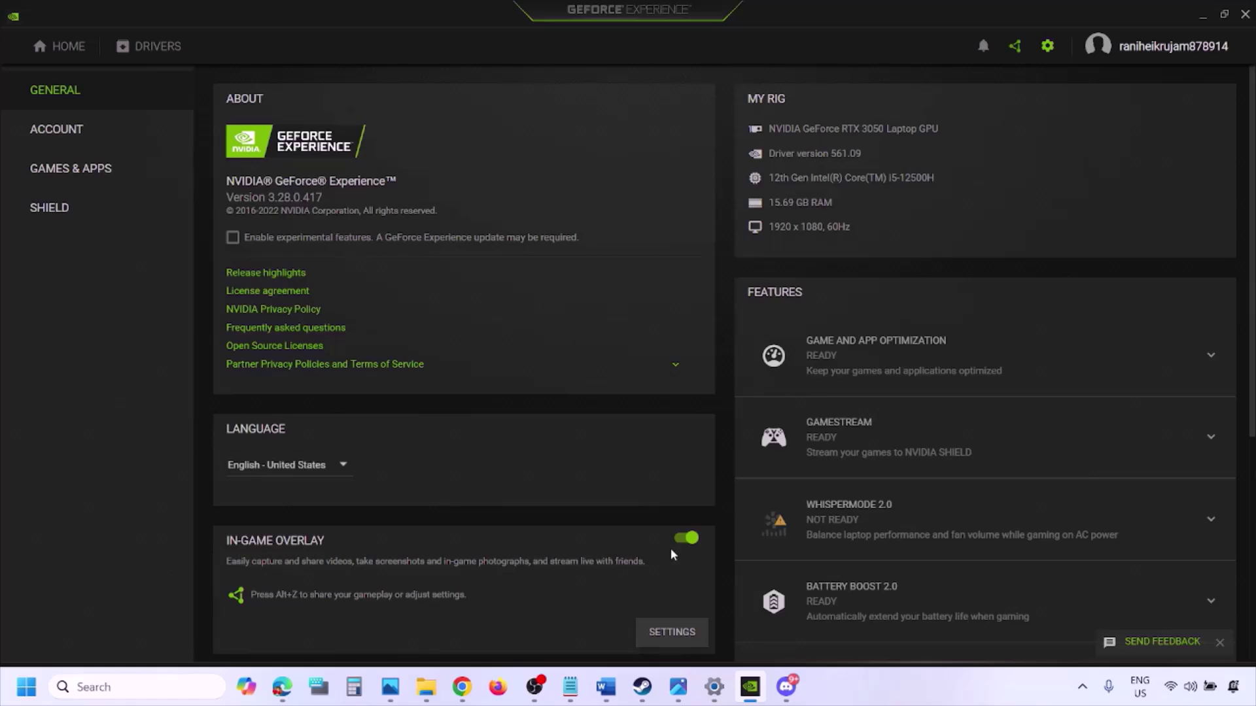
pyautogui.click(684, 540)
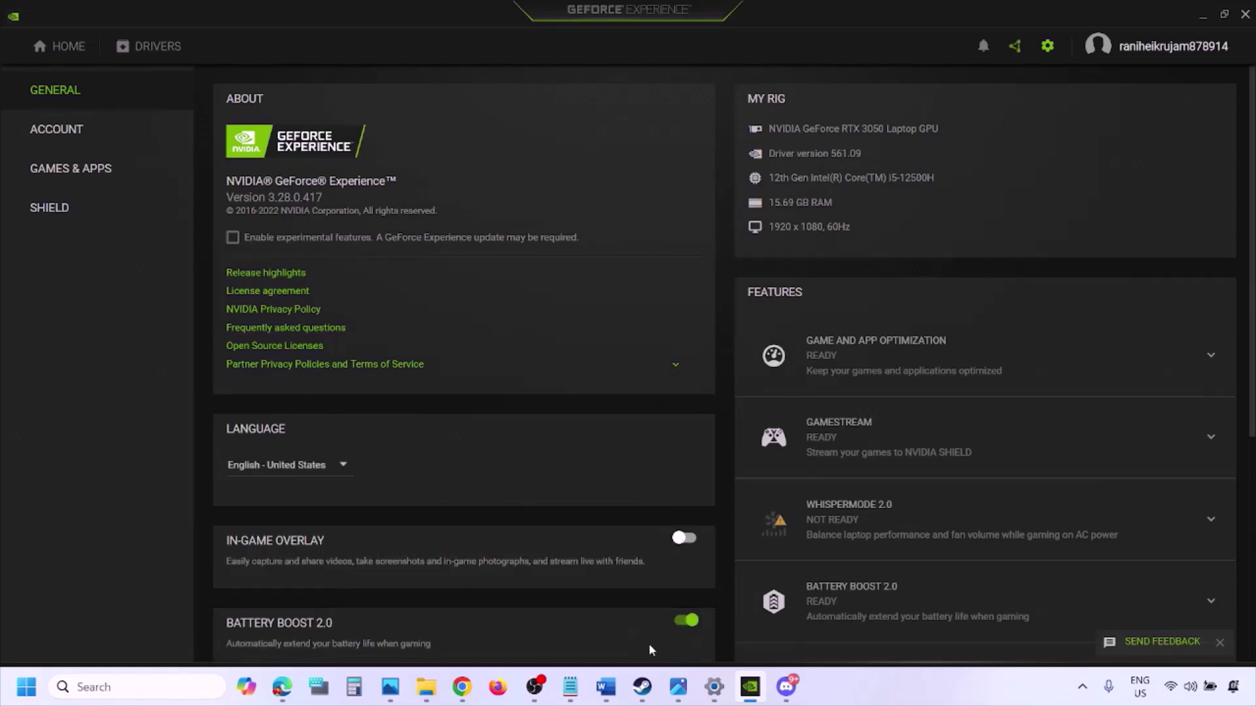
pyautogui.click(604, 688)
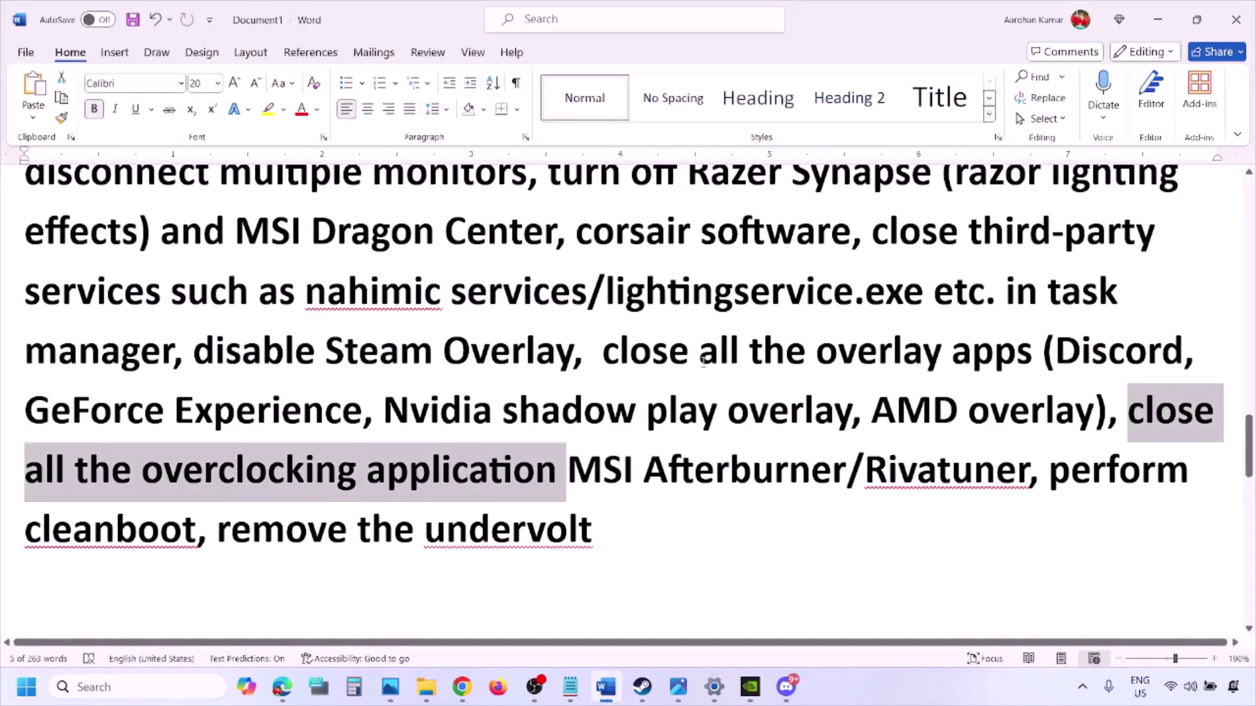
# Highlight 'close all the overlay apps' in Step 9 and expand the hidden tray icons.
pyautogui.scroll(2, 899, 264)
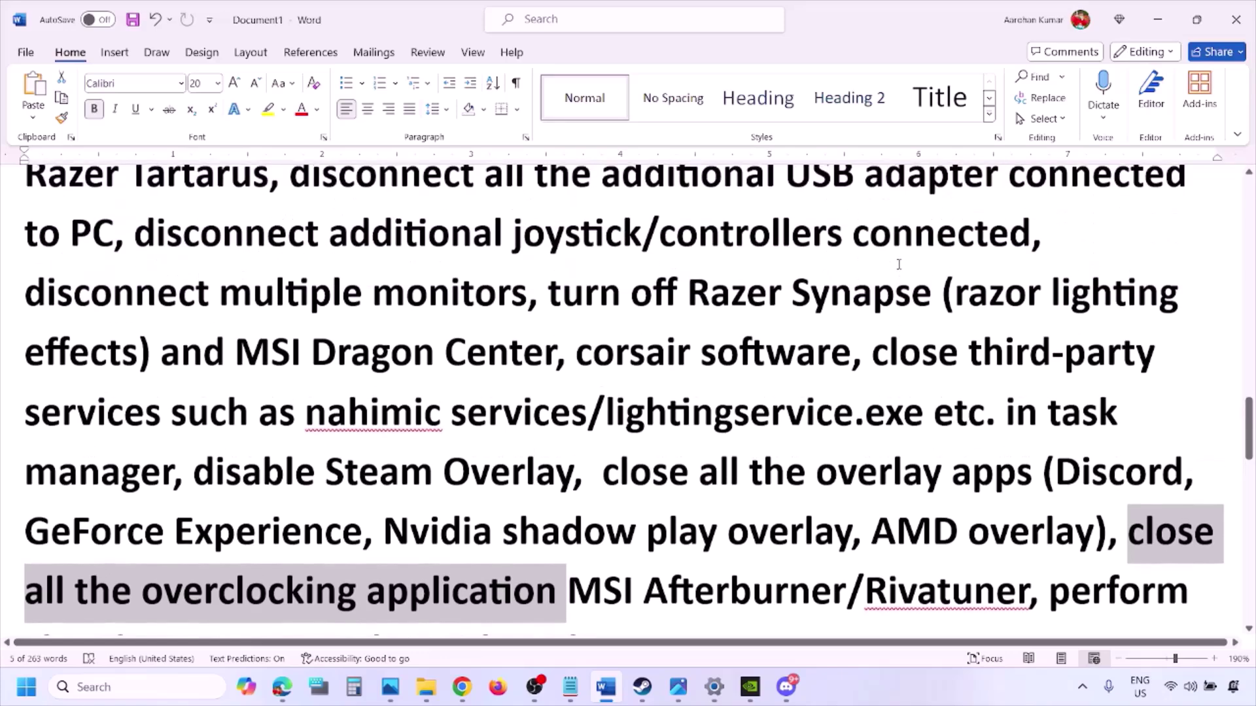
pyautogui.scroll(-2, 683, 367)
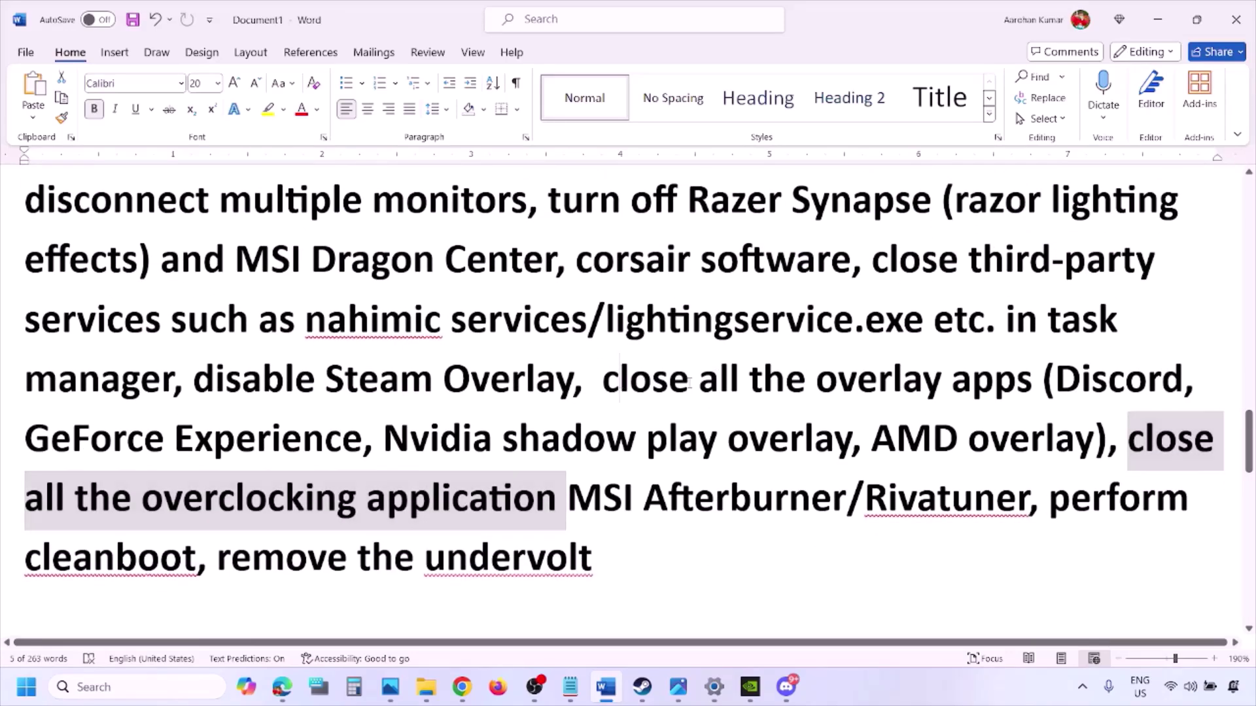
pyautogui.moveTo(621, 382); pyautogui.dragTo(981, 392)
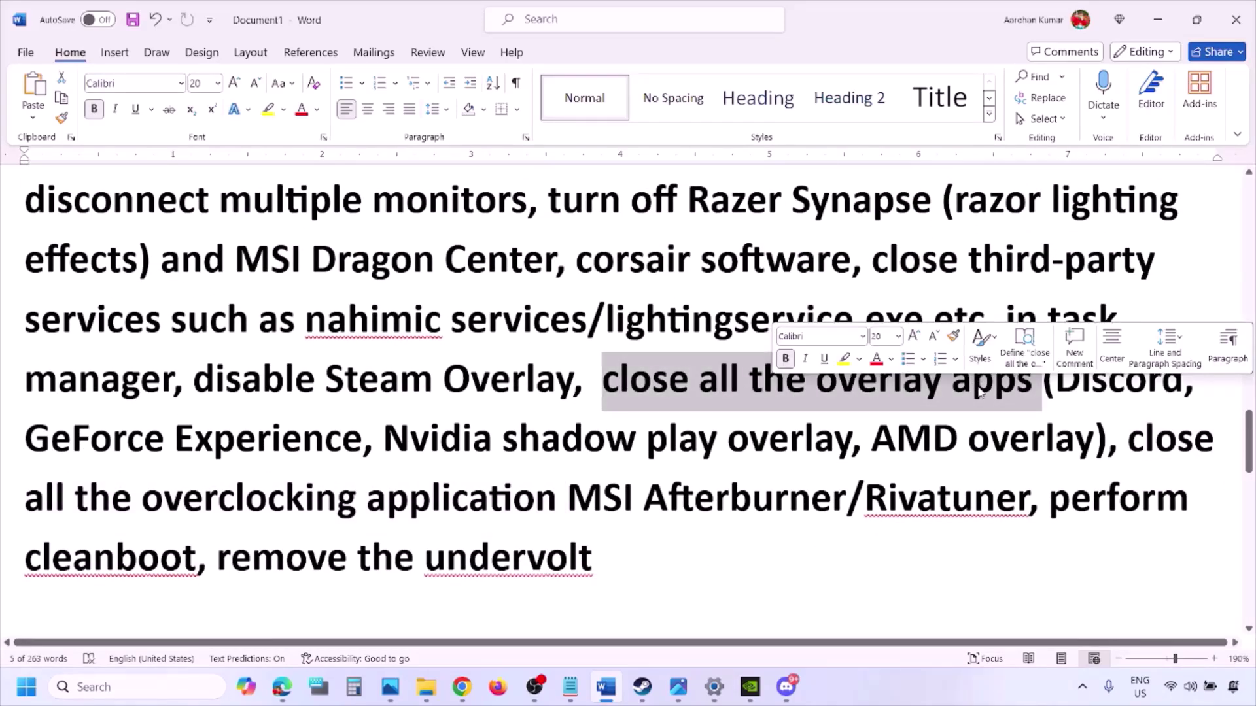
pyautogui.click(689, 386)
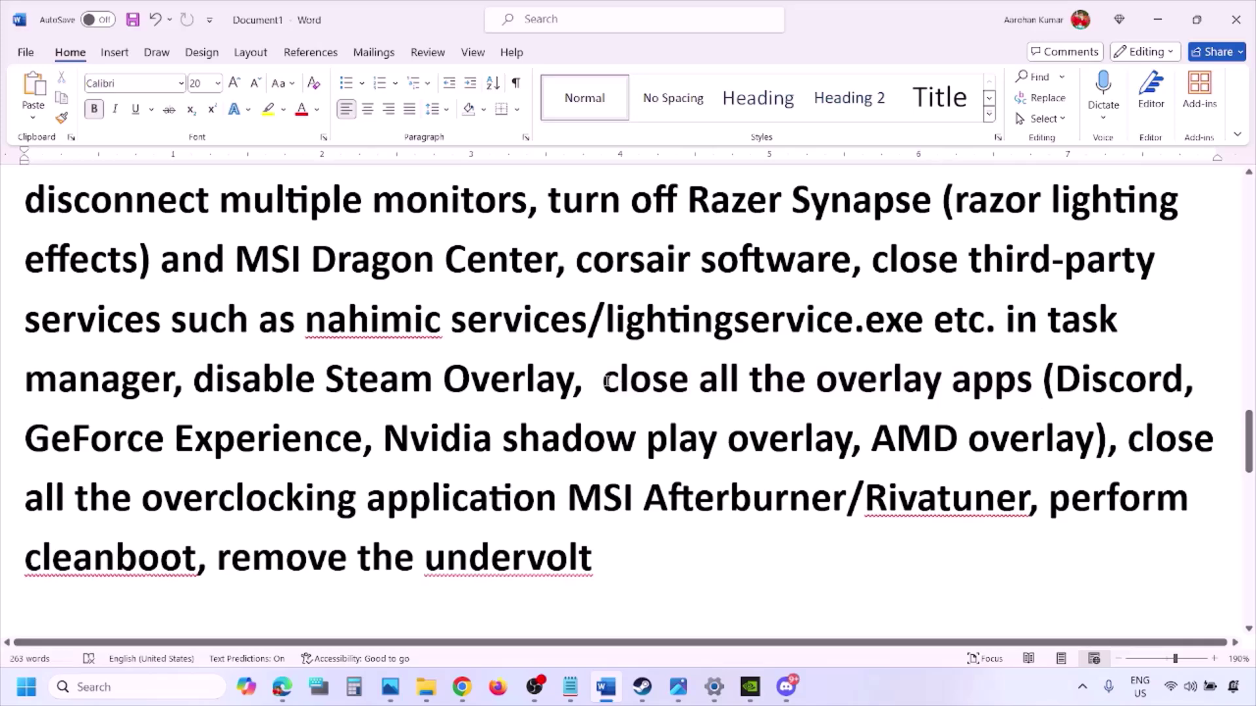
pyautogui.moveTo(607, 381); pyautogui.dragTo(1041, 387)
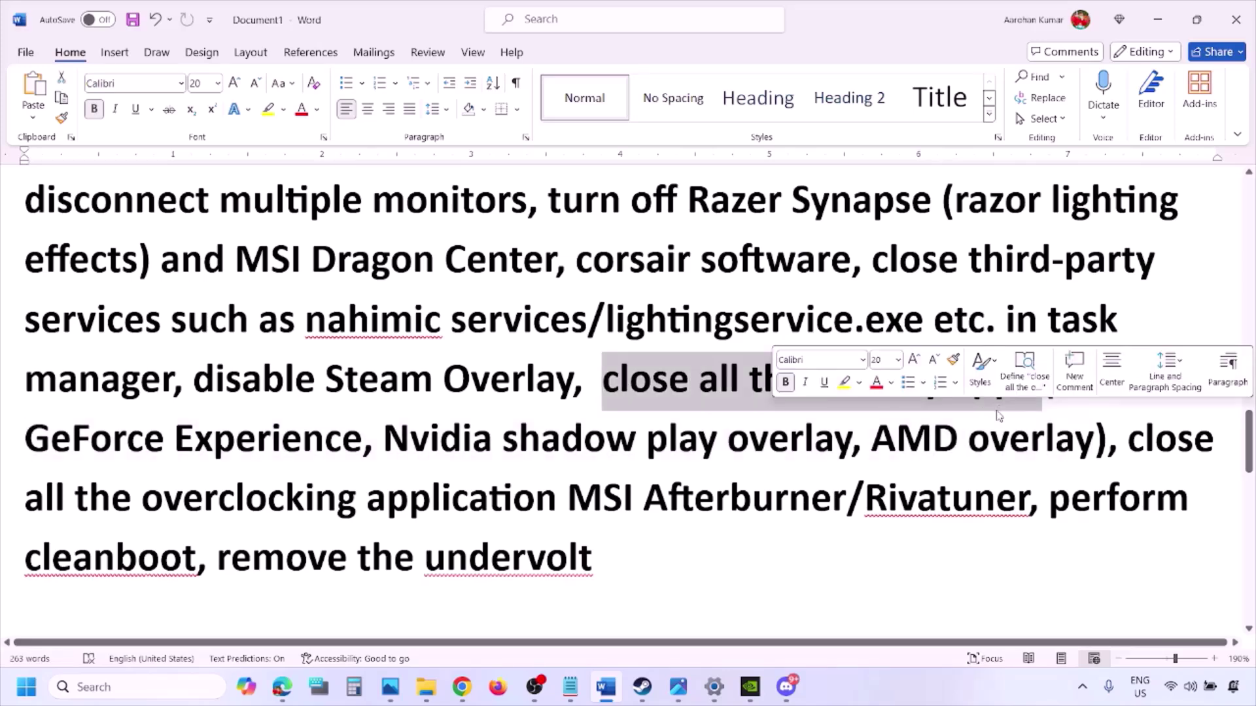
pyautogui.click(1082, 686)
# Quit Discord, the NVIDIA background app and G HUB from their tray icons.
pyautogui.rightClick(1051, 606)
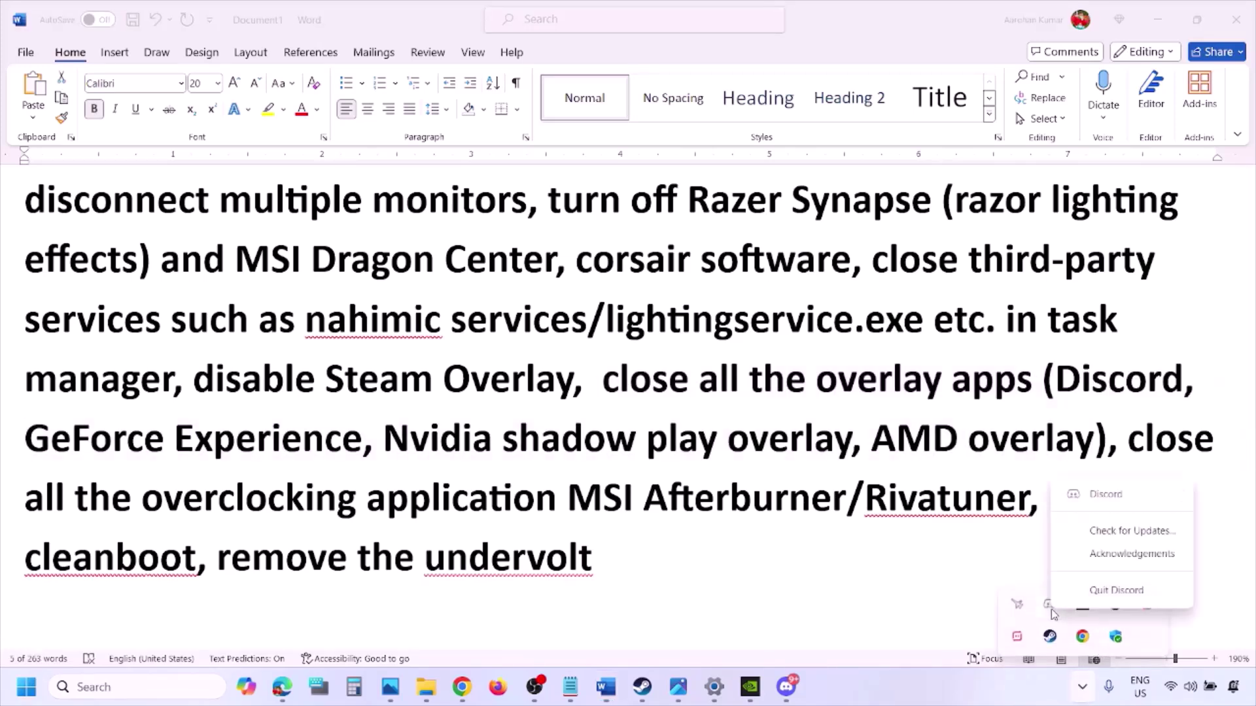
pyautogui.click(1113, 590)
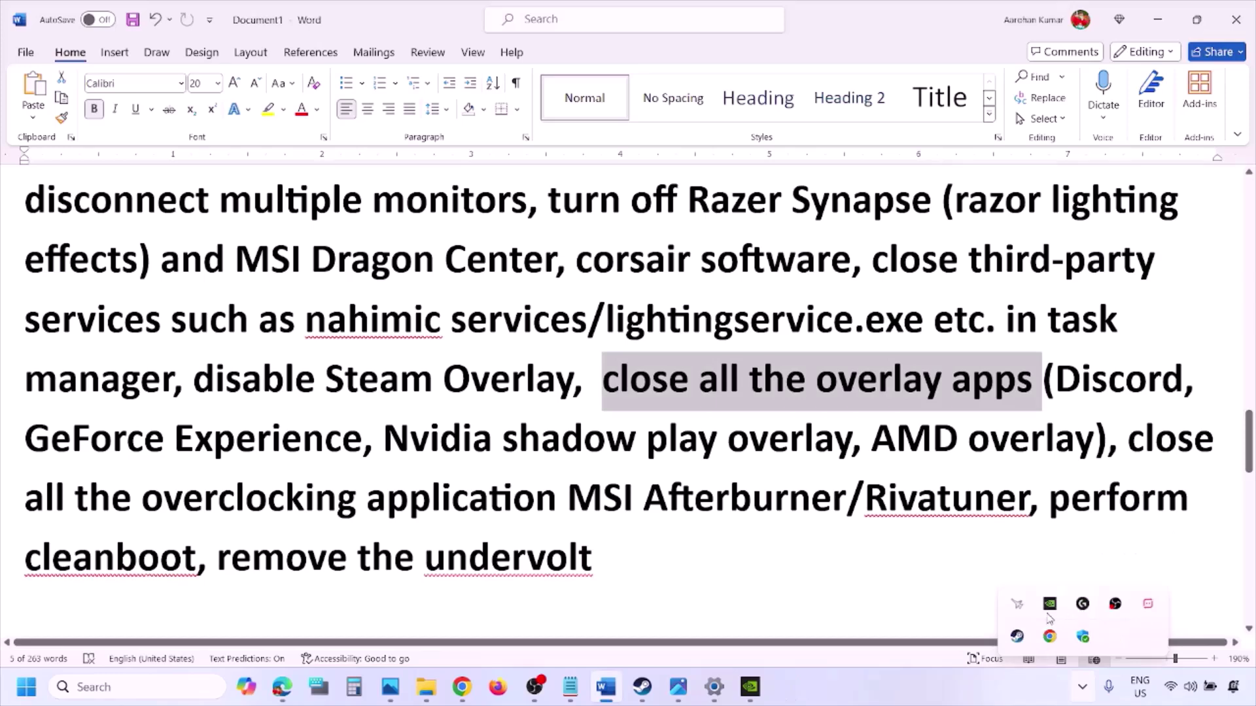
pyautogui.rightClick(1049, 607)
pyautogui.click(1052, 597)
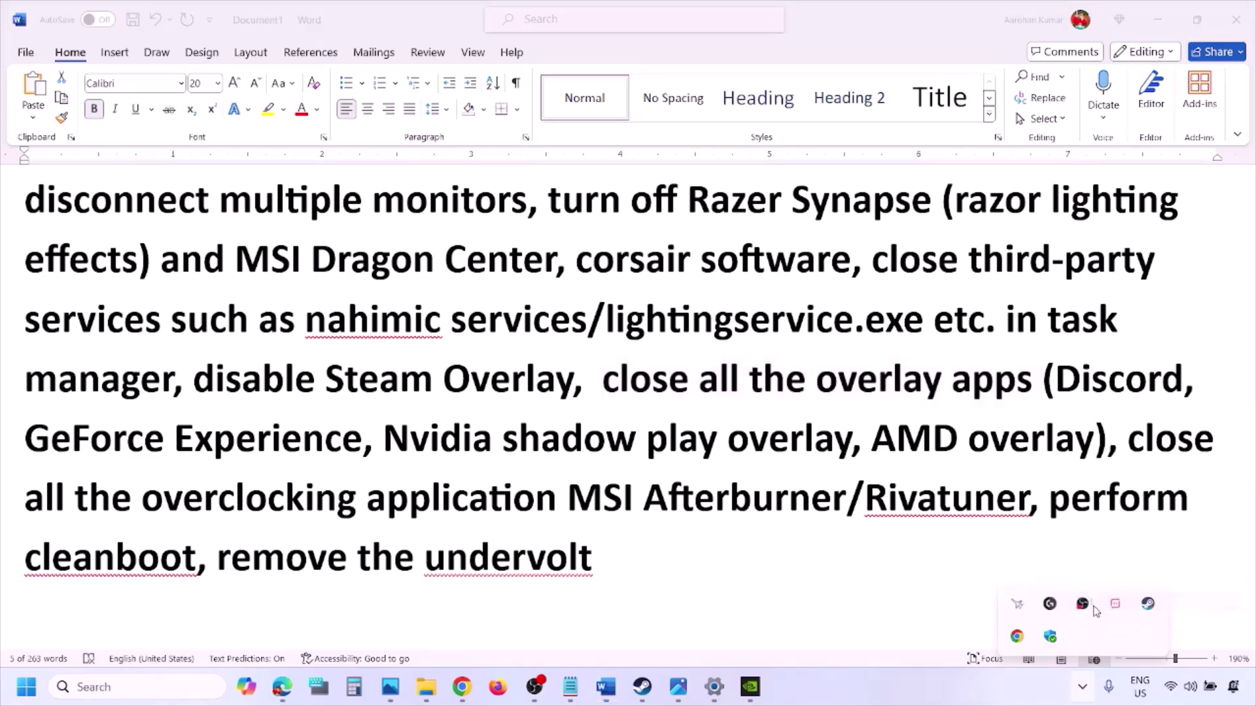
pyautogui.rightClick(1049, 607)
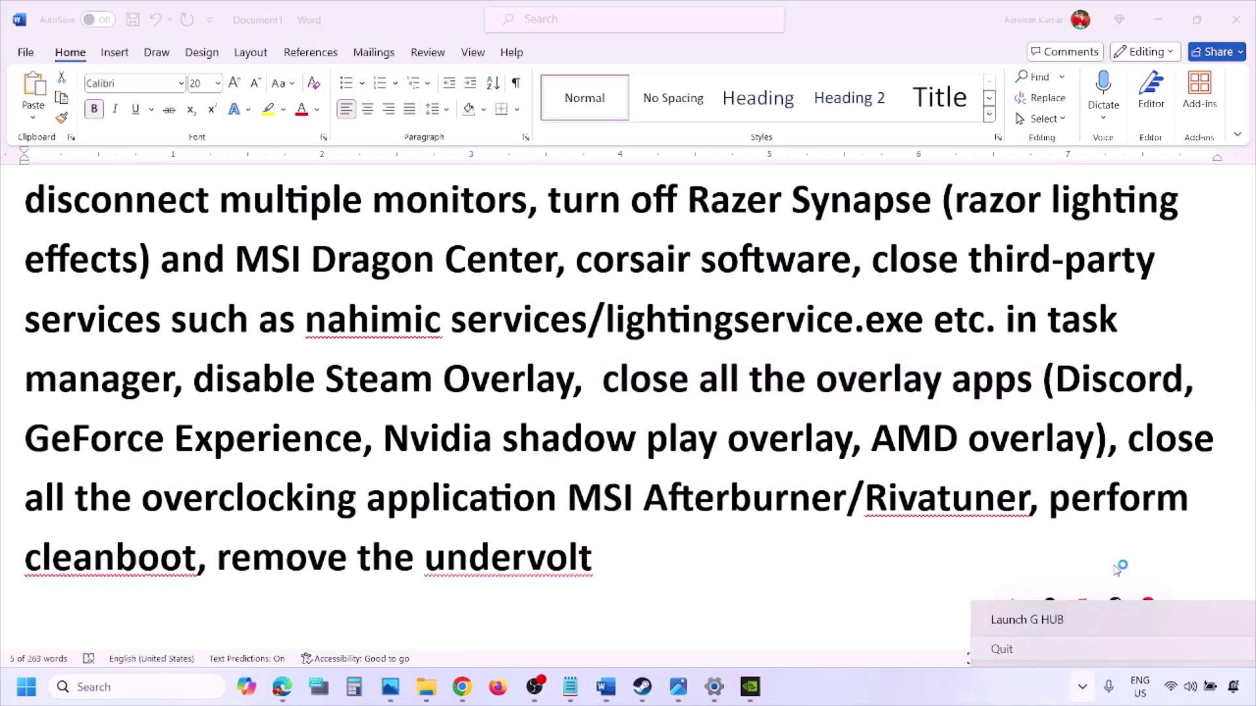
pyautogui.click(1020, 650)
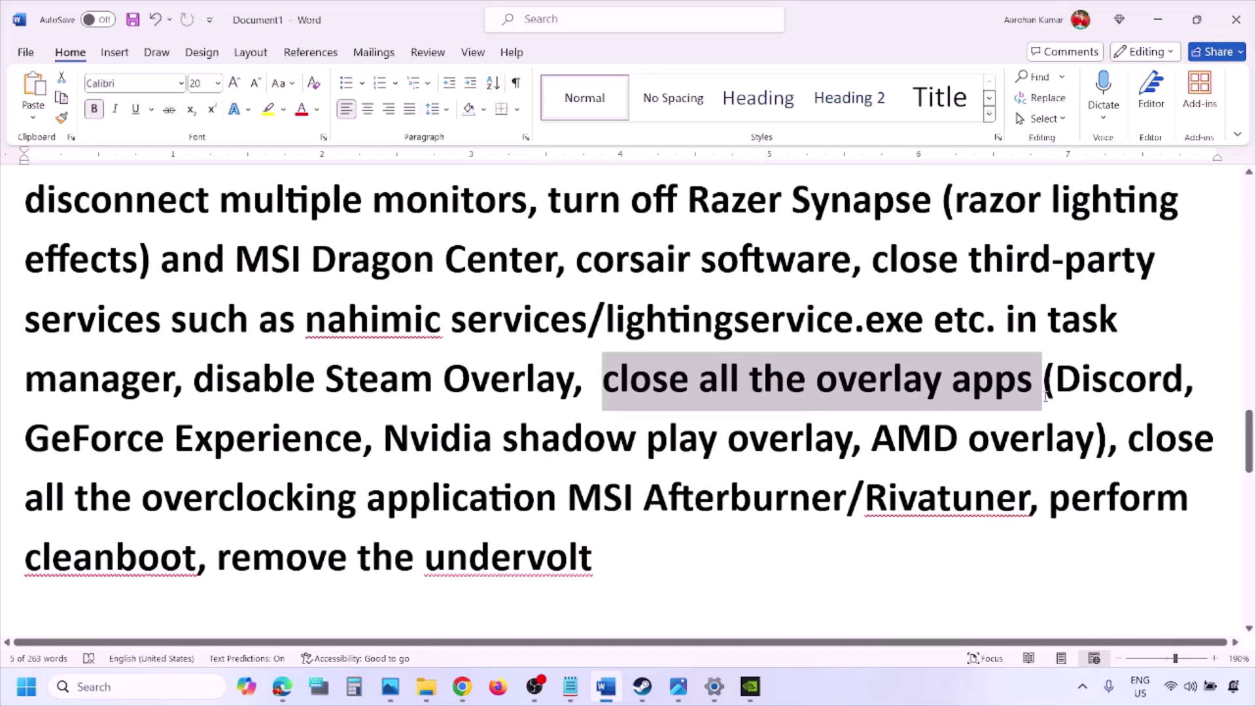
# Quit the pink tray app and highlight the notes on closing overclocking applications.
pyautogui.click(1082, 687)
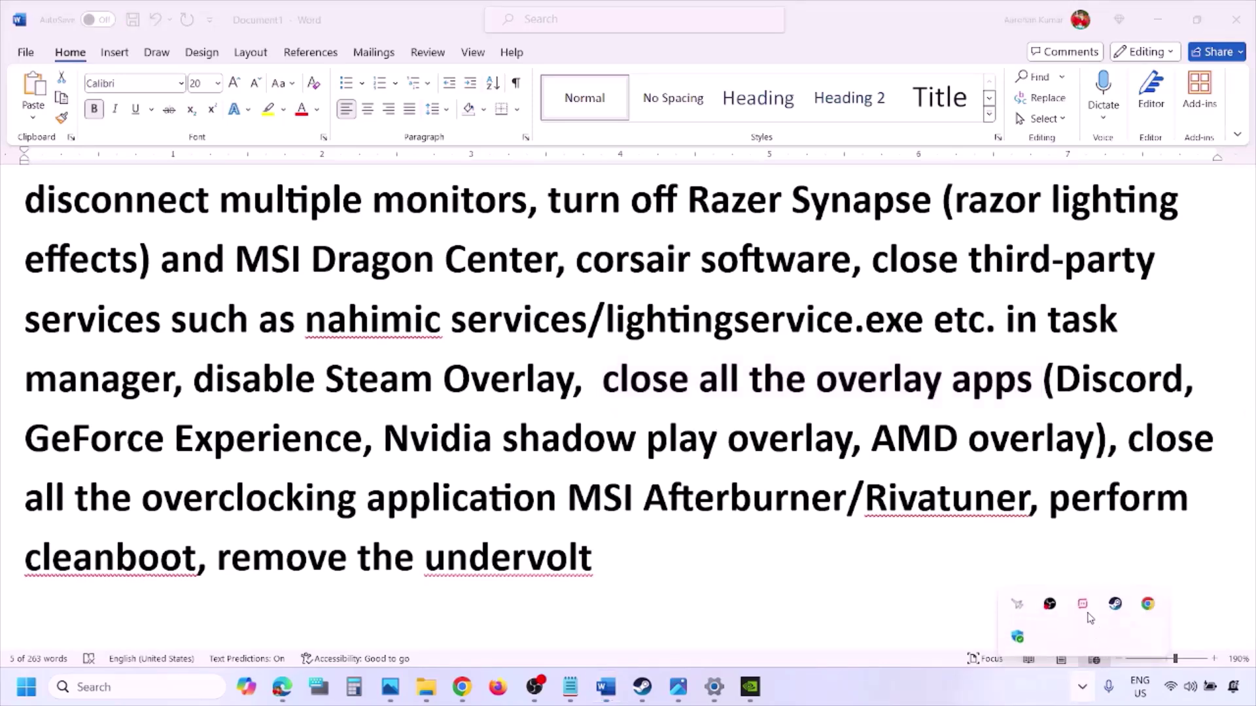
pyautogui.rightClick(1083, 605)
pyautogui.click(1112, 596)
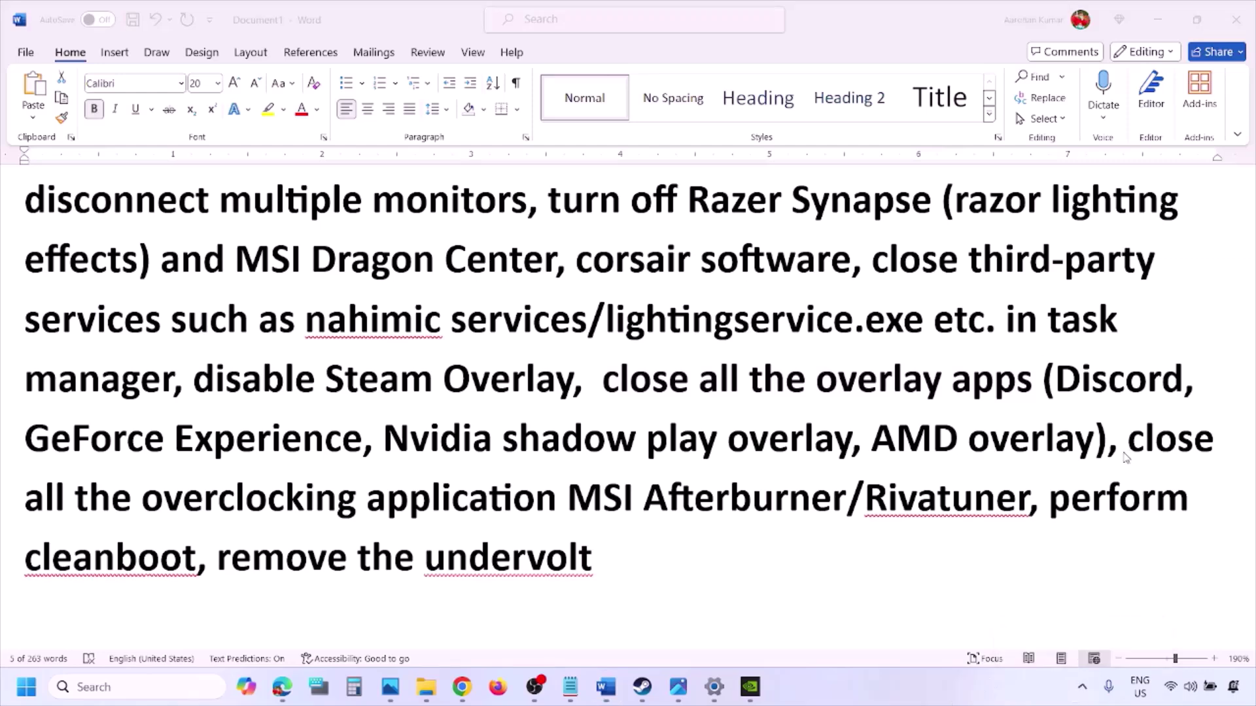
pyautogui.moveTo(1132, 441); pyautogui.dragTo(603, 500)
# Close MSI Afterburner from the hidden tray icons and highlight 'perform' before cleanboot.
pyautogui.click(1080, 697)
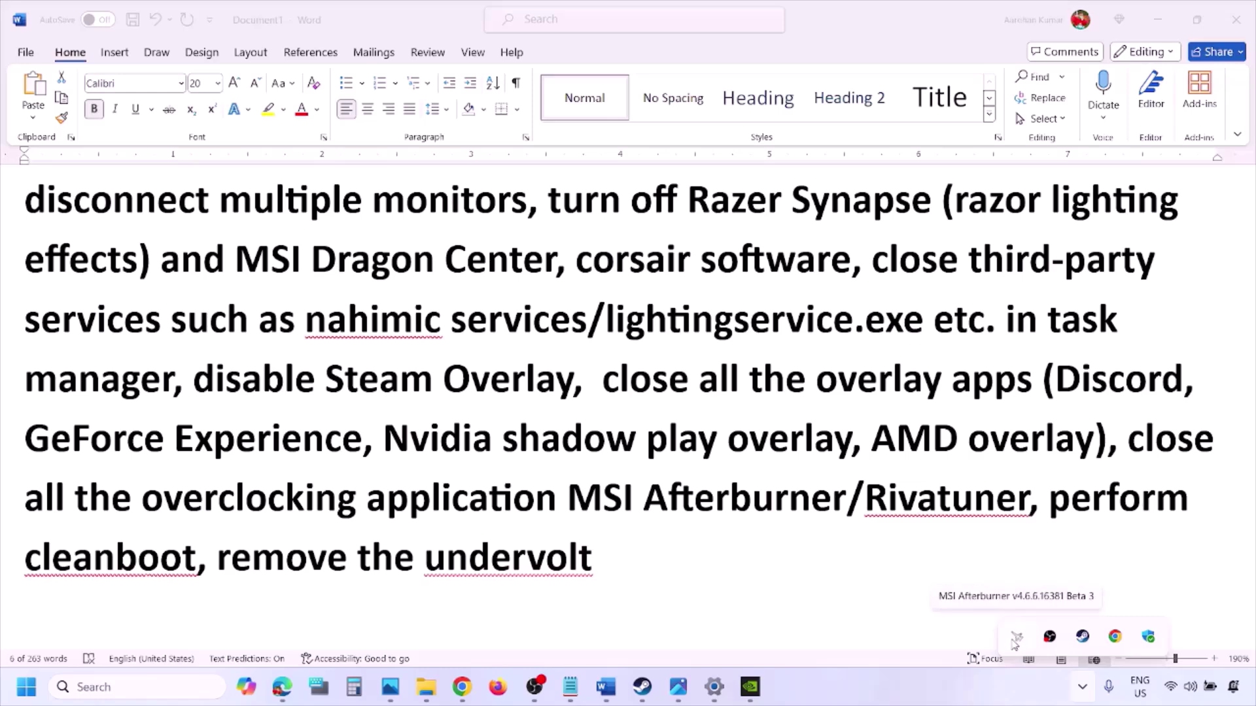
pyautogui.rightClick(1018, 640)
pyautogui.click(1057, 628)
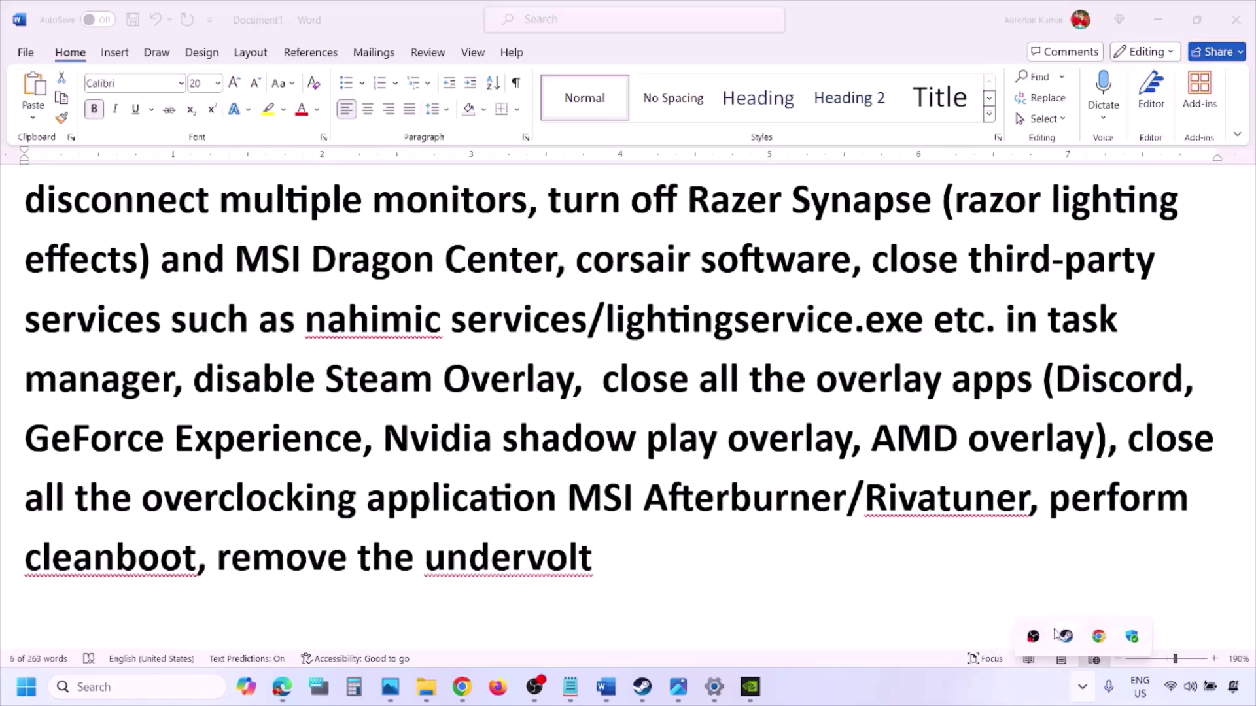
pyautogui.press('Escape')
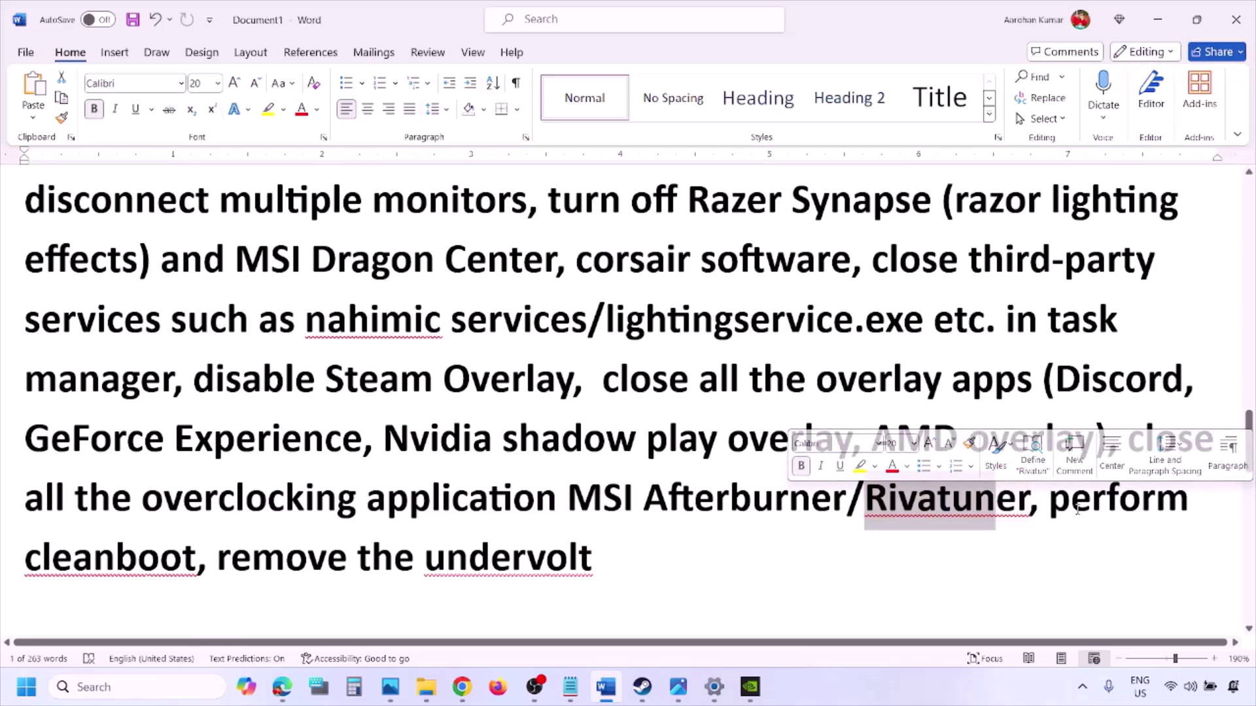
pyautogui.moveTo(1050, 508); pyautogui.dragTo(1155, 508)
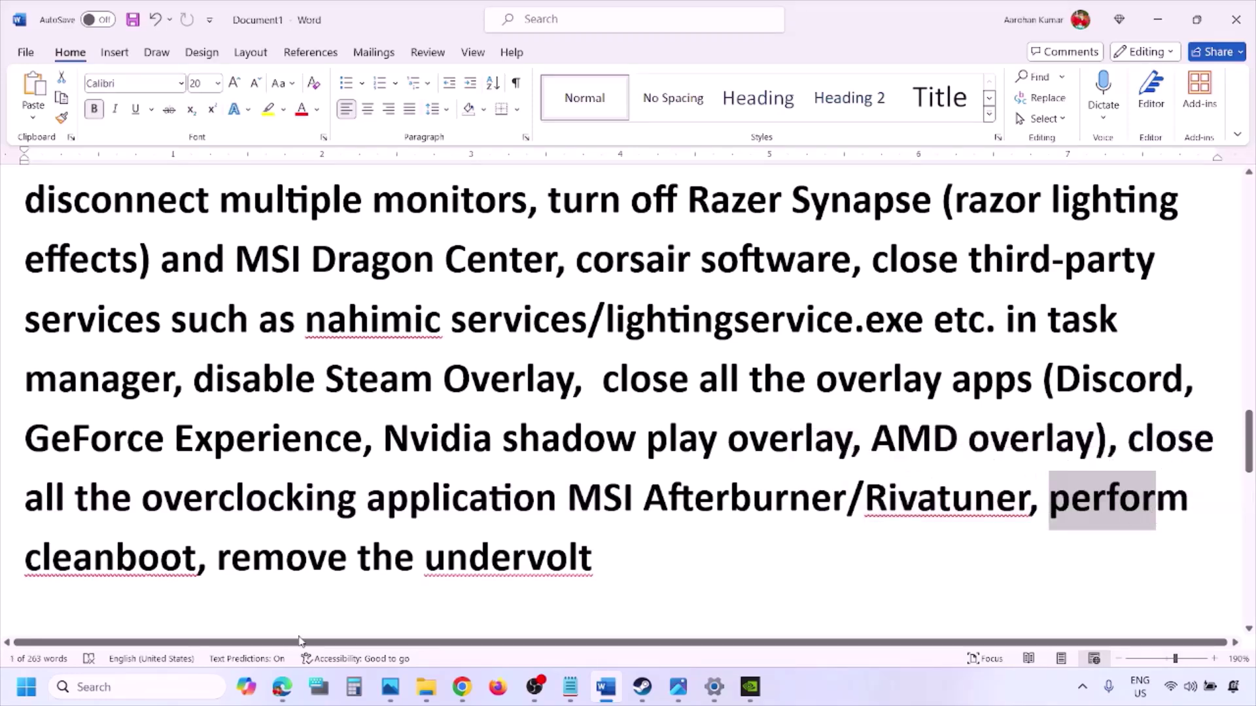
pyautogui.click(96, 686)
# Search 'ystems', open System Configuration, hide Microsoft services on the Services tab, and confirm with OK.
pyautogui.write('ystem')
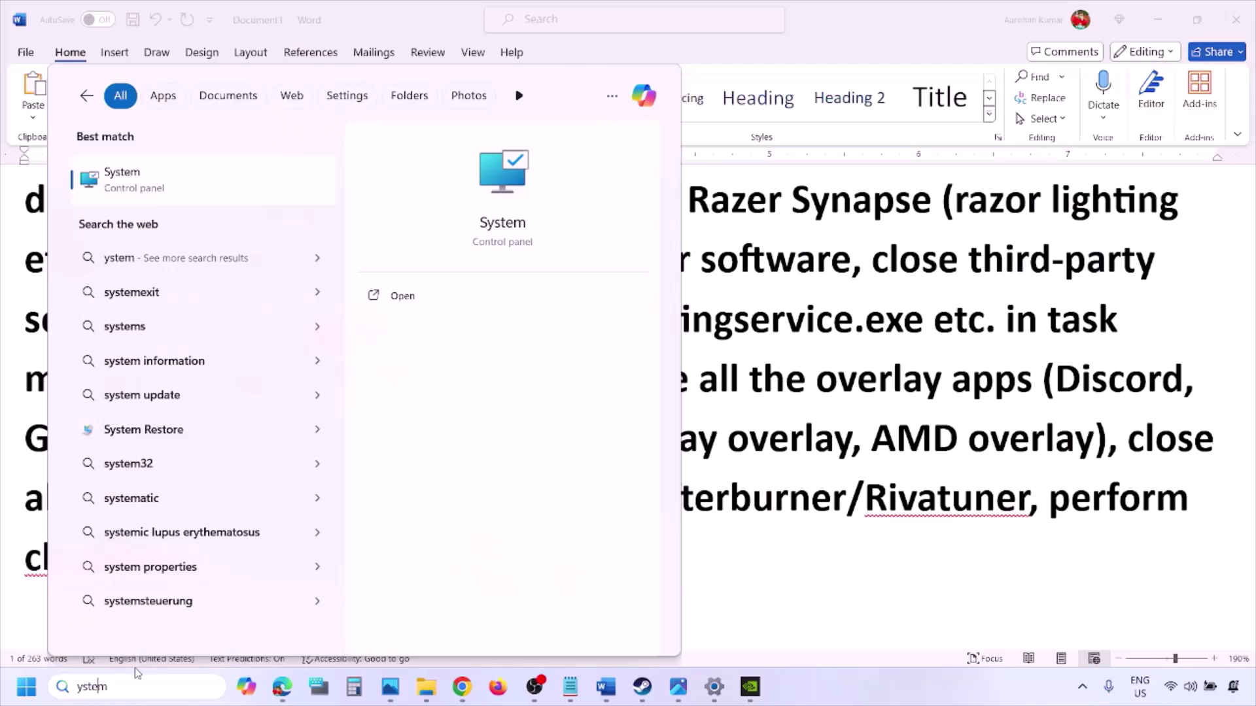
pyautogui.write('s')
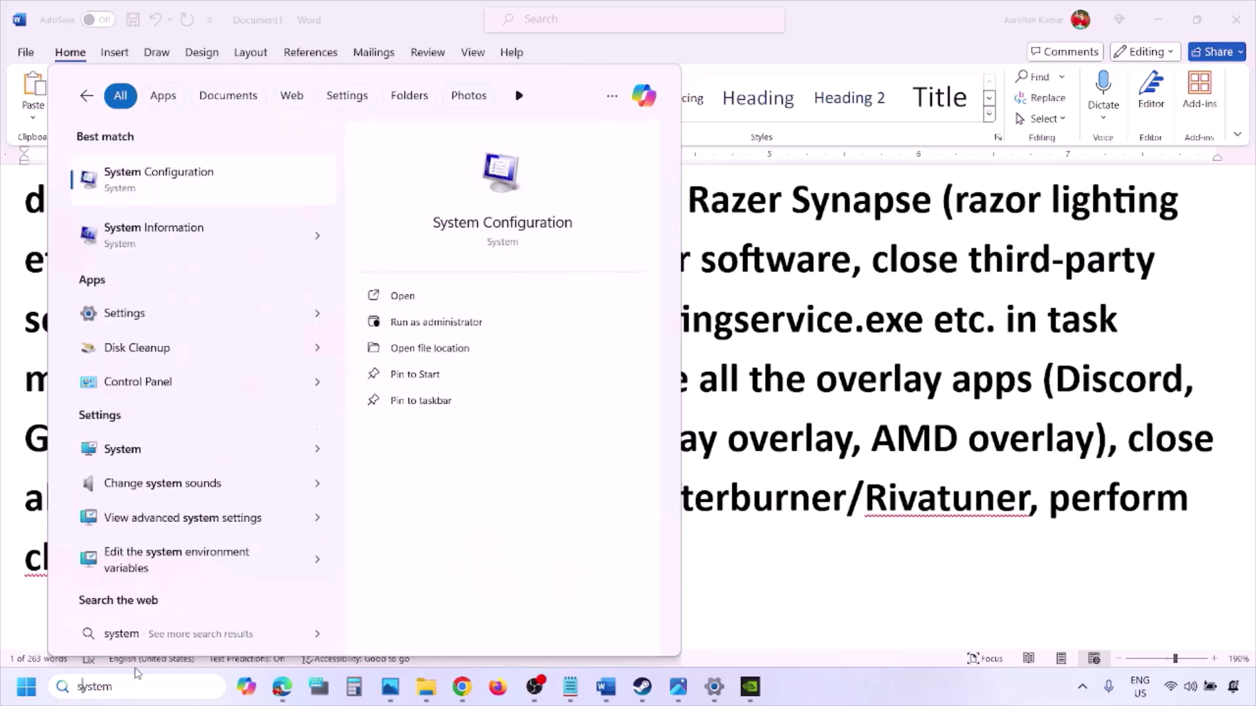
pyautogui.click(198, 183)
pyautogui.click(517, 218)
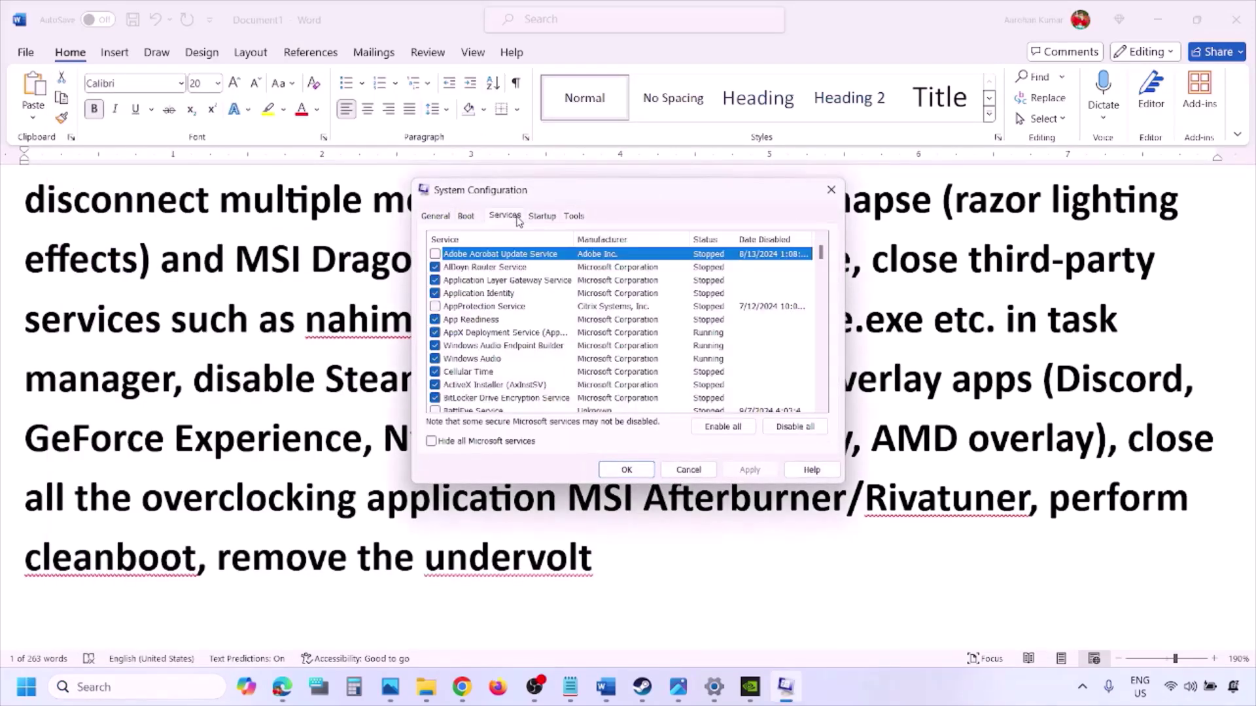
pyautogui.click(431, 442)
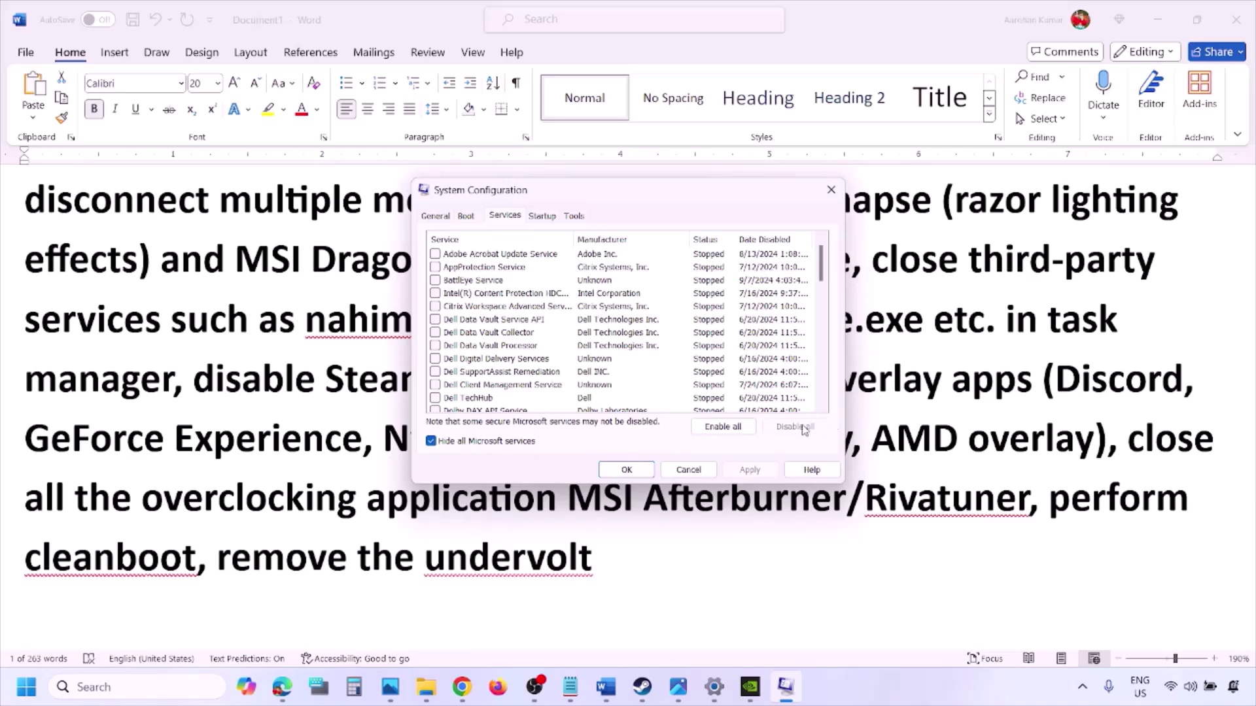
pyautogui.click(643, 469)
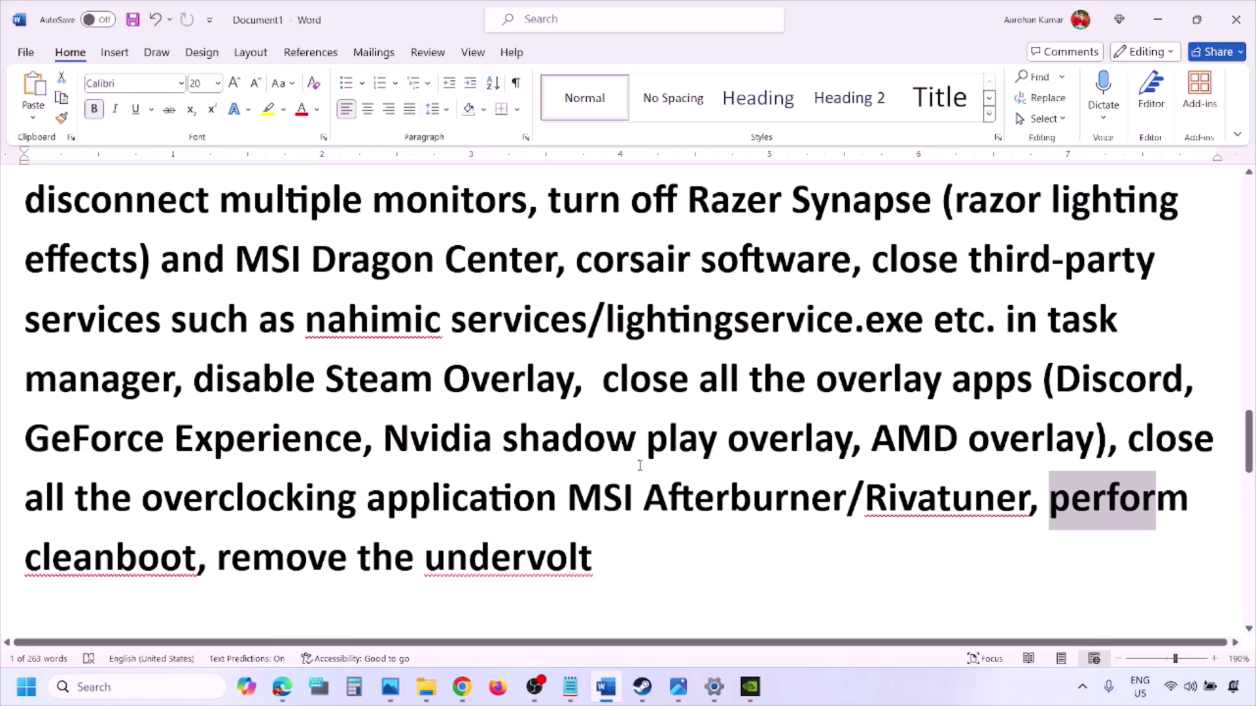
# Highlight 'remove the undervolt', then scroll down to the Step 10 virtual memory notes.
pyautogui.moveTo(221, 561); pyautogui.dragTo(583, 558)
pyautogui.click(786, 558)
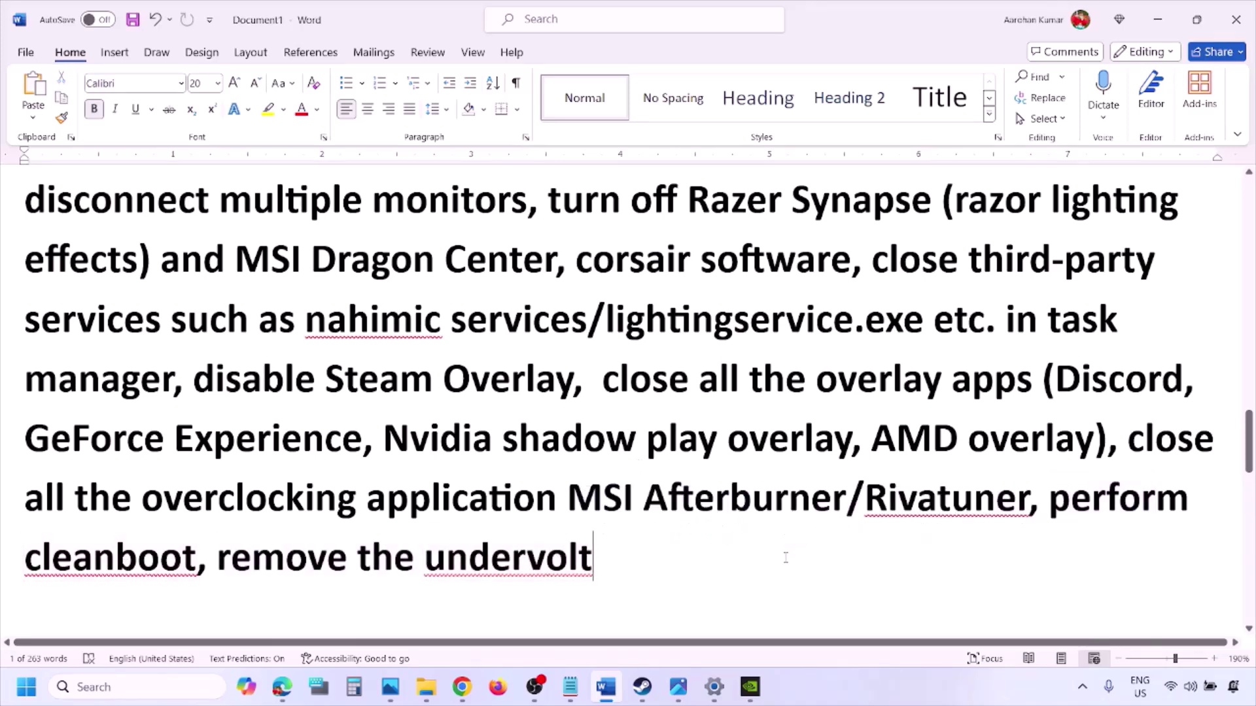
pyautogui.scroll(-4, 786, 558)
pyautogui.scroll(-2, 785, 558)
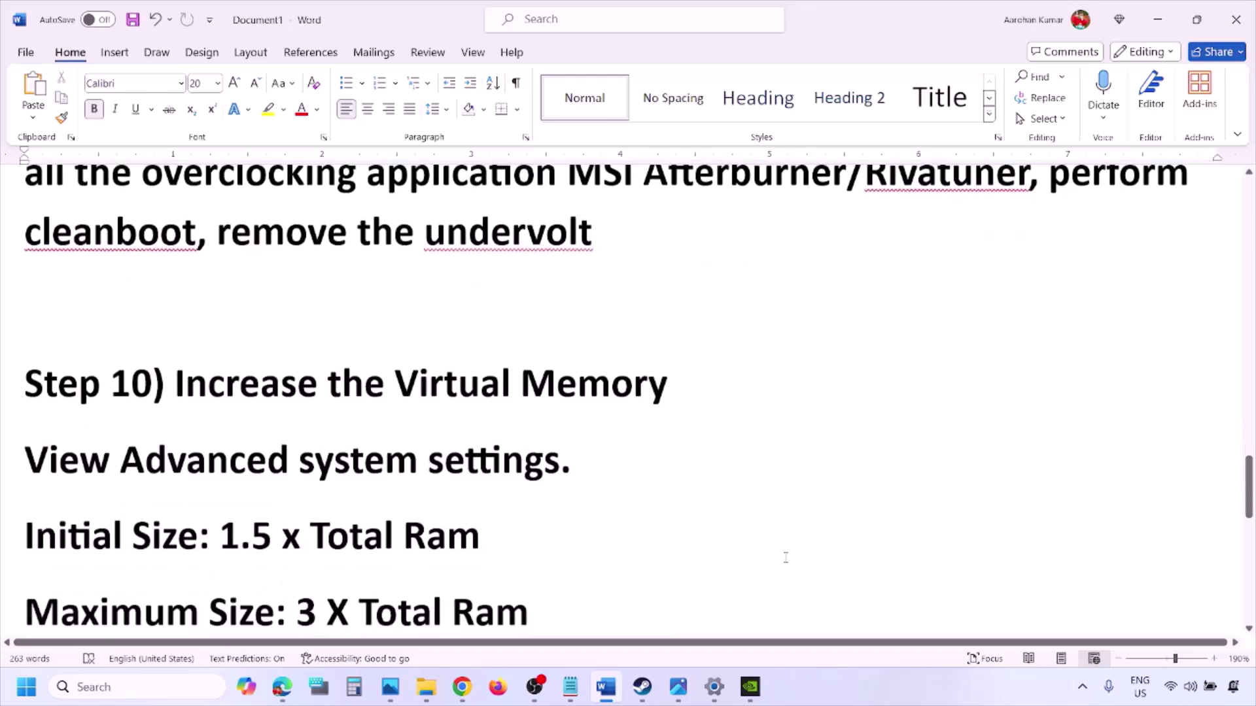
pyautogui.moveTo(209, 366); pyautogui.dragTo(670, 359)
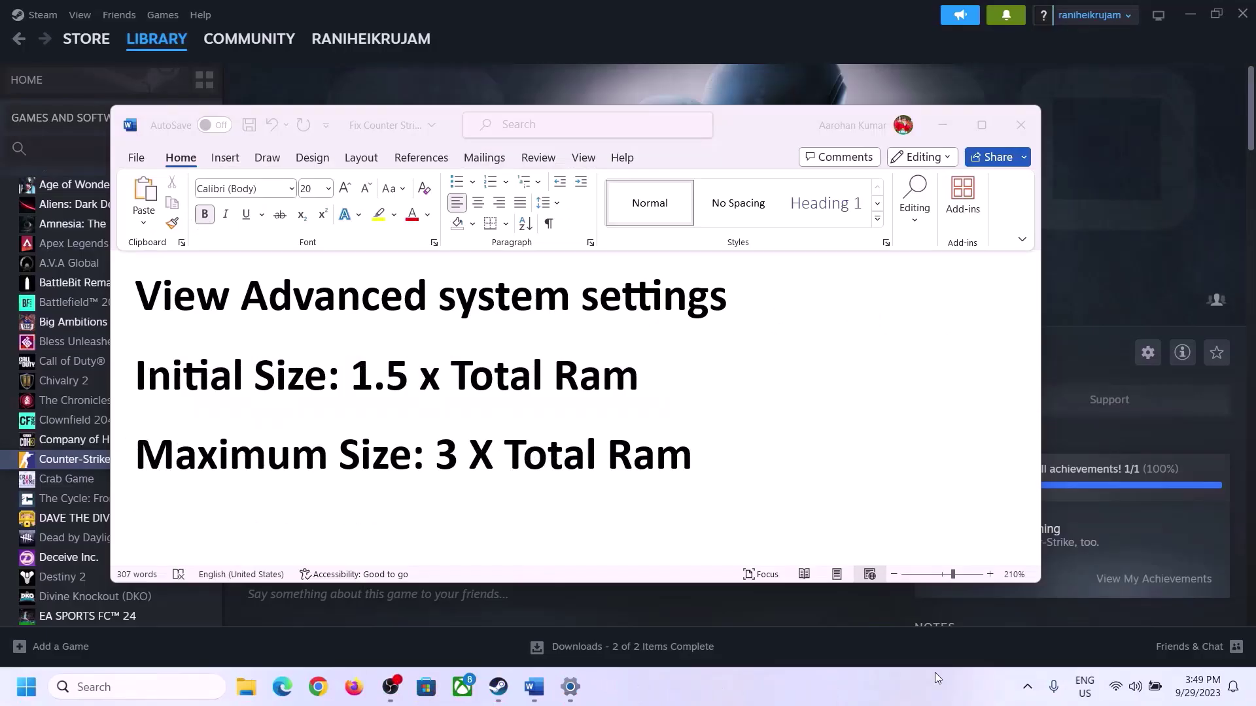
# Copy the 'View Advanced system settings' heading and search it to open System Properties.
pyautogui.click(176, 302)
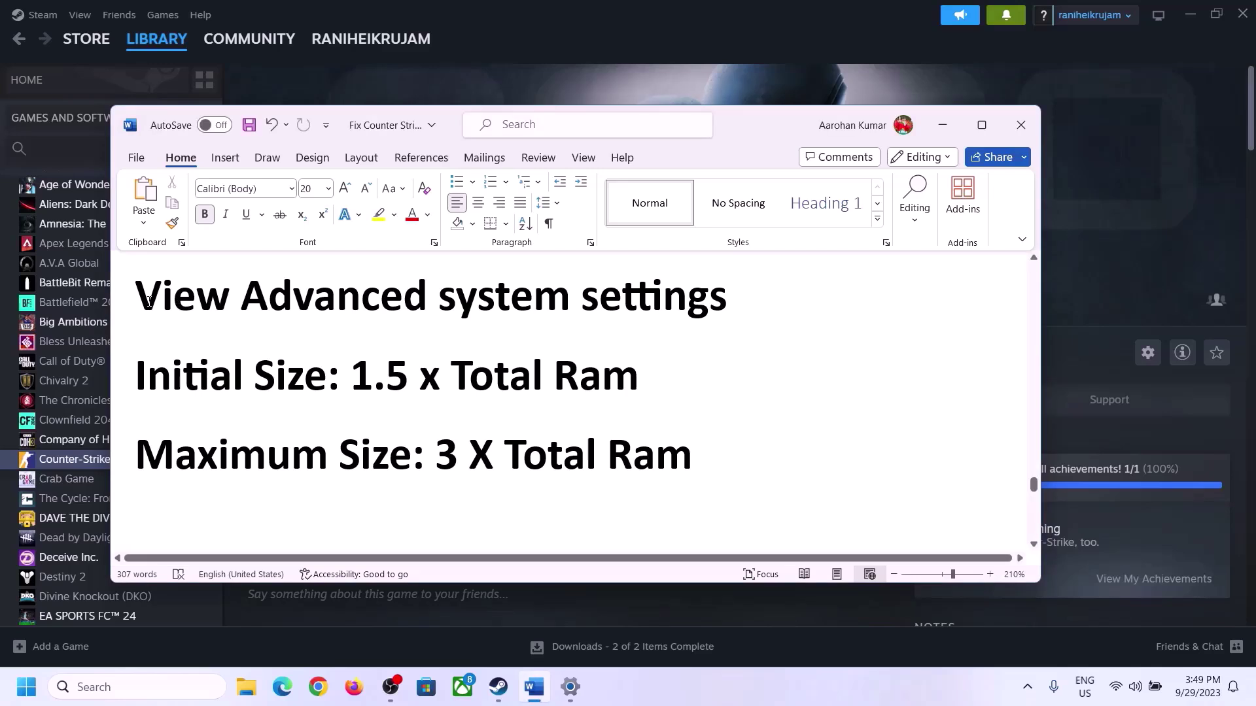
pyautogui.moveTo(149, 302); pyautogui.dragTo(680, 321)
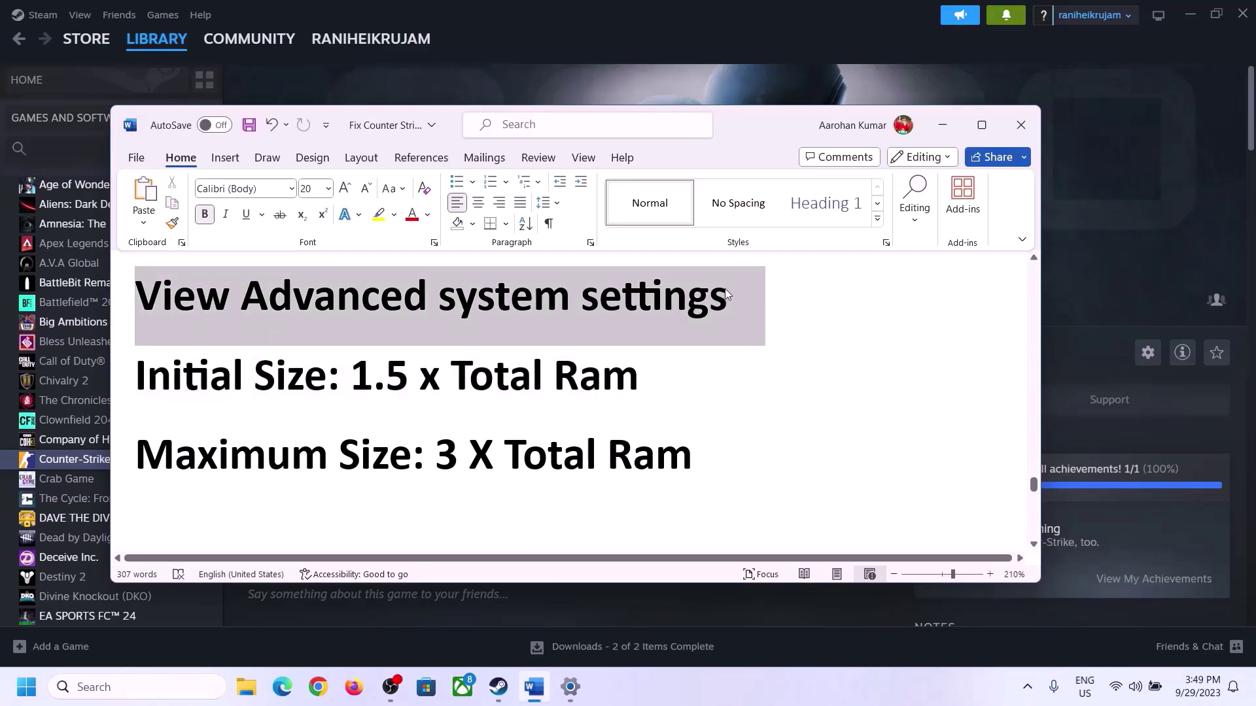
pyautogui.hotkey('ctrl', 'c')
pyautogui.click(144, 687)
pyautogui.hotkey('ctrl', 'v')
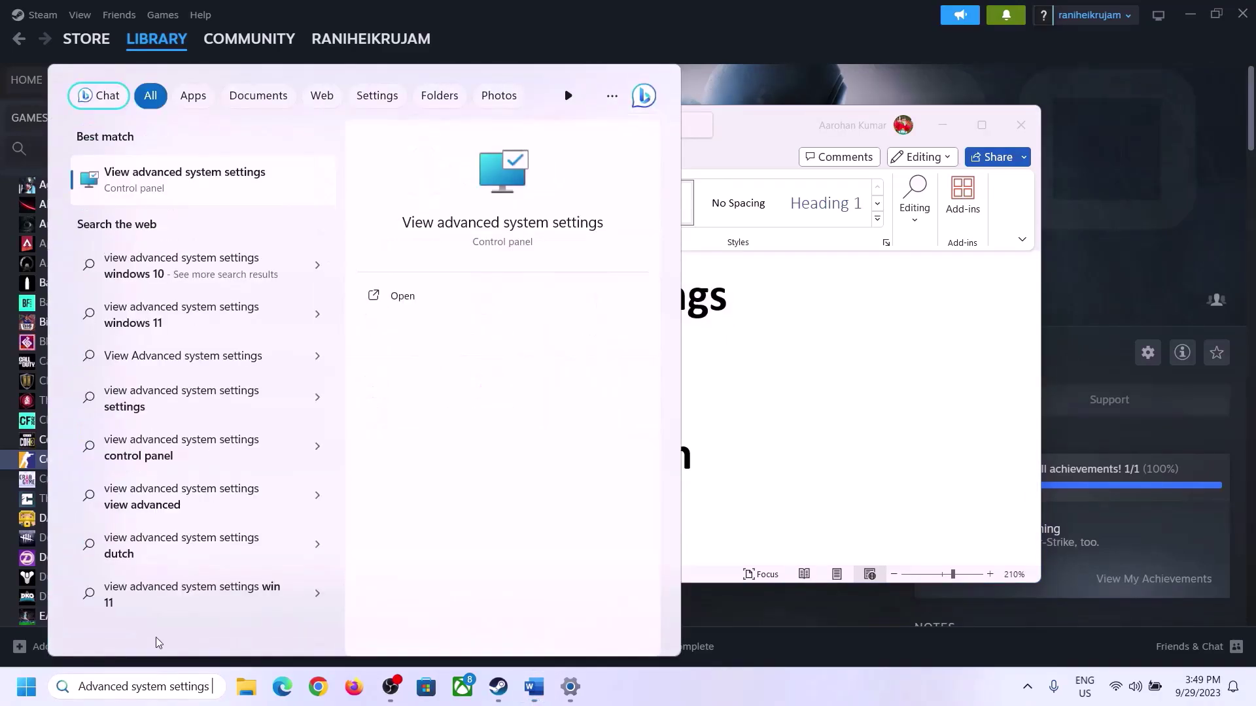
pyautogui.click(175, 189)
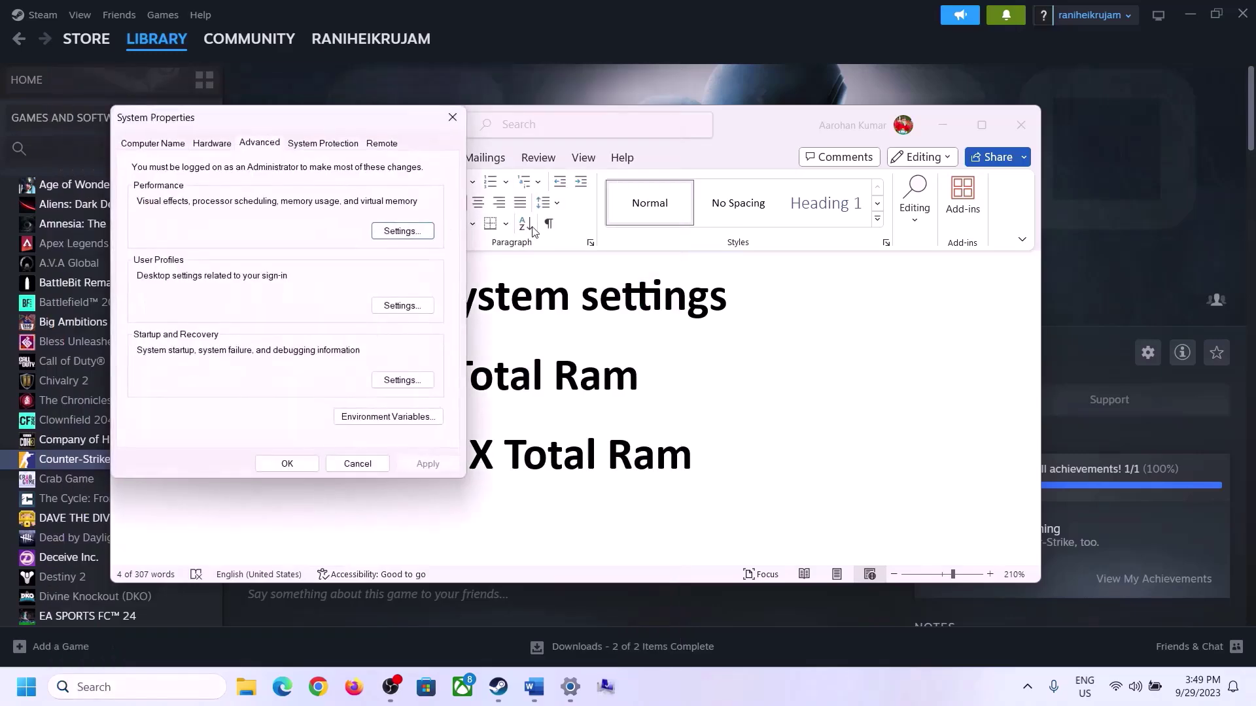
# Open the Virtual Memory dialog via Performance Settings' Advanced tab.
pyautogui.moveTo(261, 123); pyautogui.dragTo(560, 223)
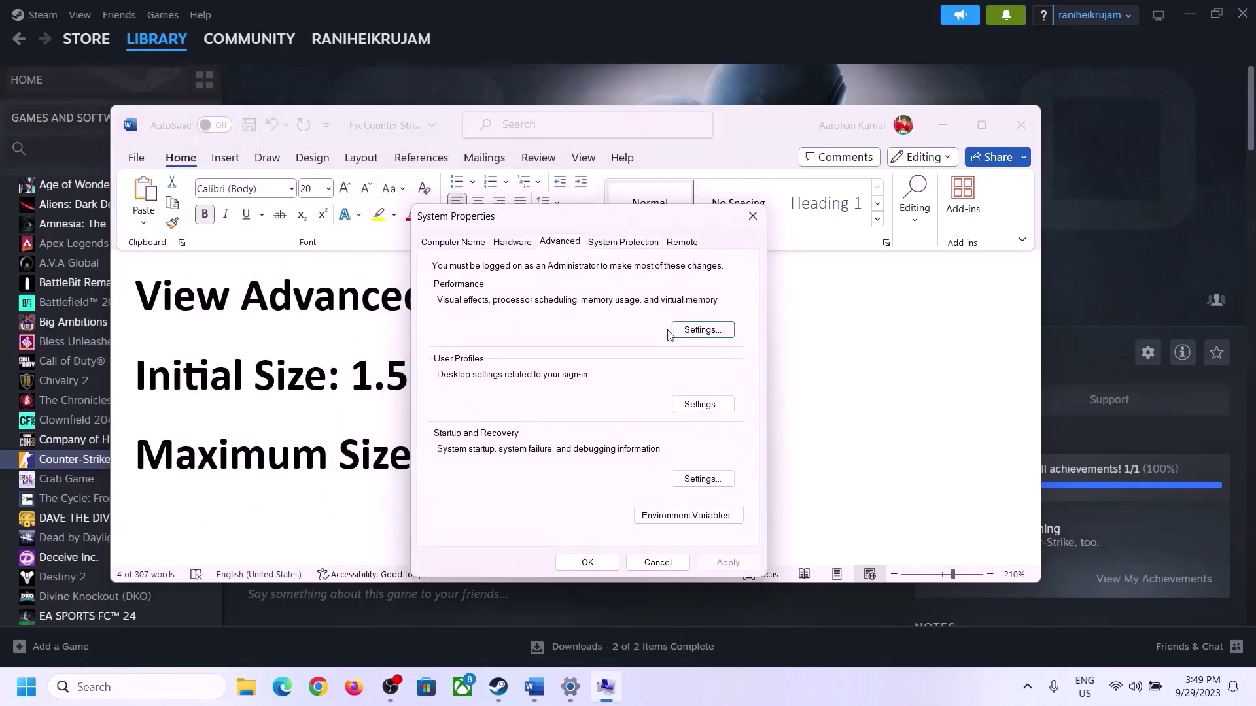
pyautogui.click(705, 334)
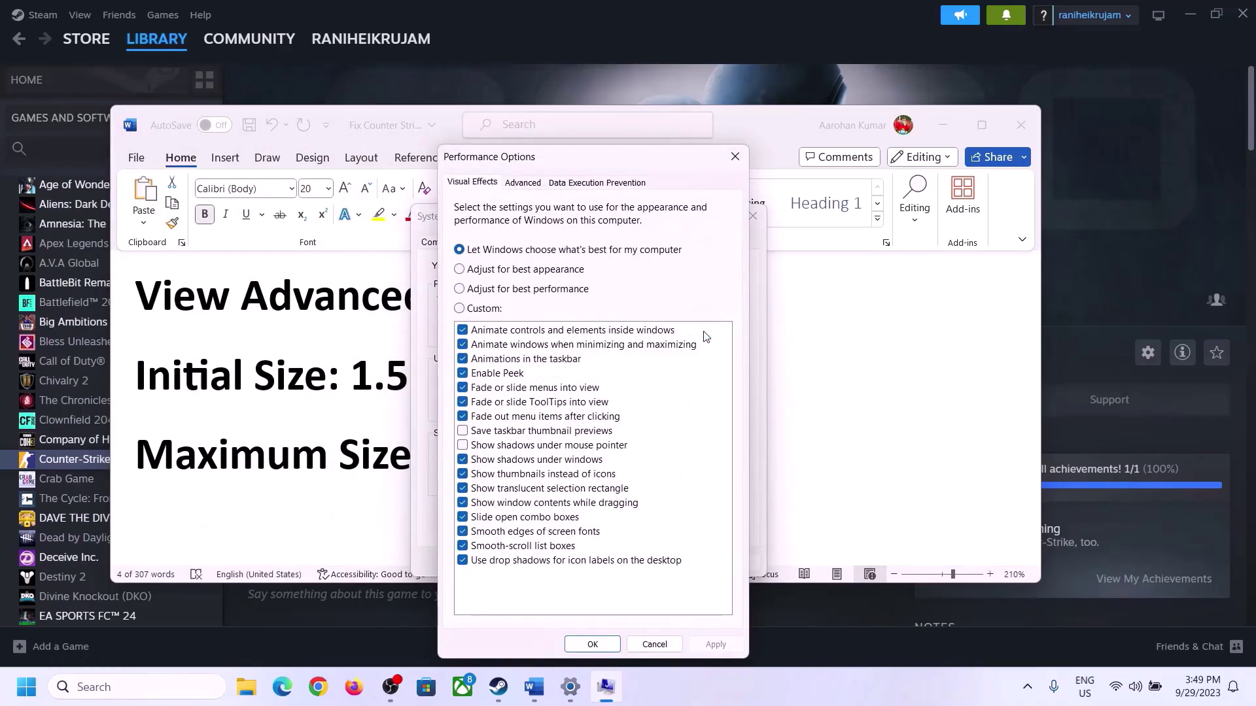
pyautogui.click(523, 183)
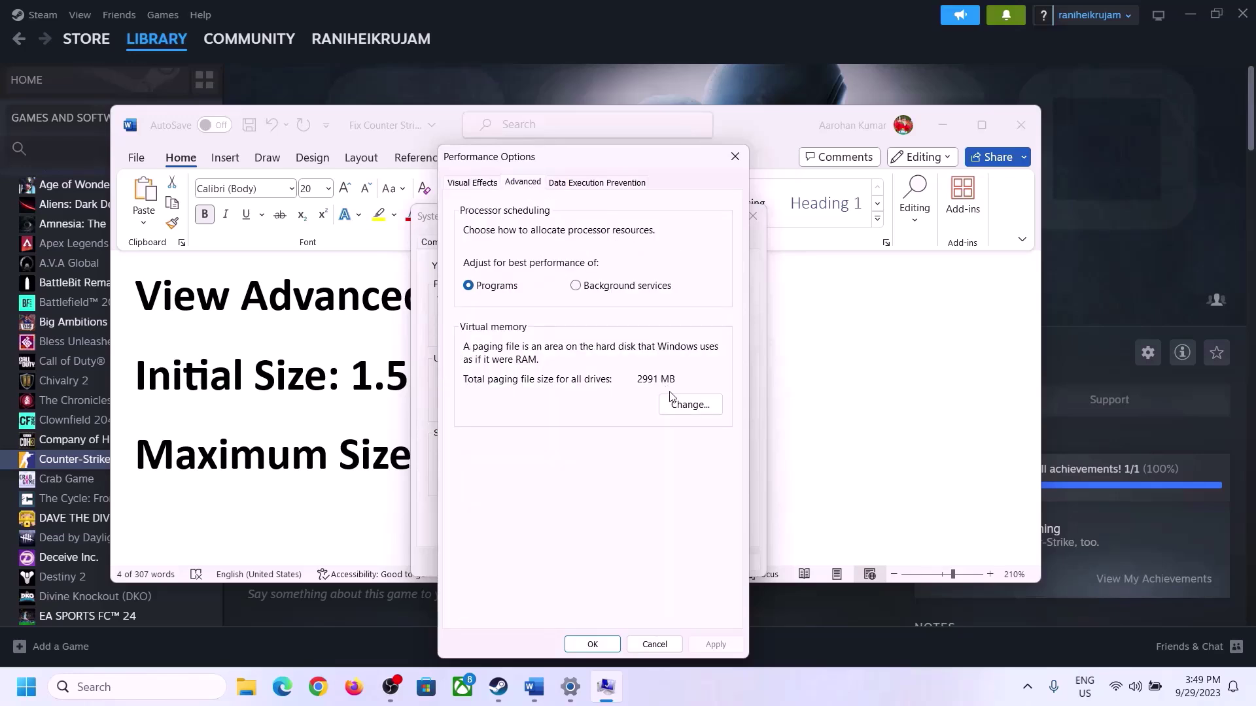
pyautogui.click(692, 405)
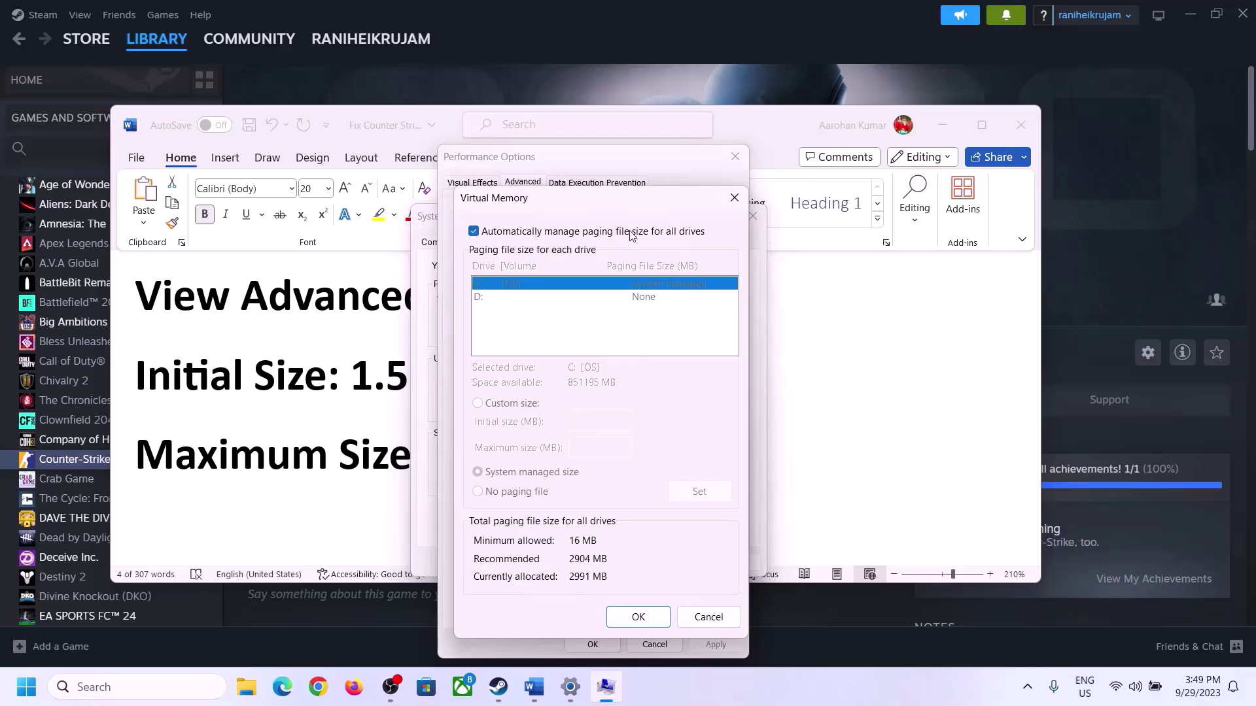
# Turn off automatic paging file management, choose Custom size, and highlight the 1.5 x Total Ram guideline.
pyautogui.click(474, 231)
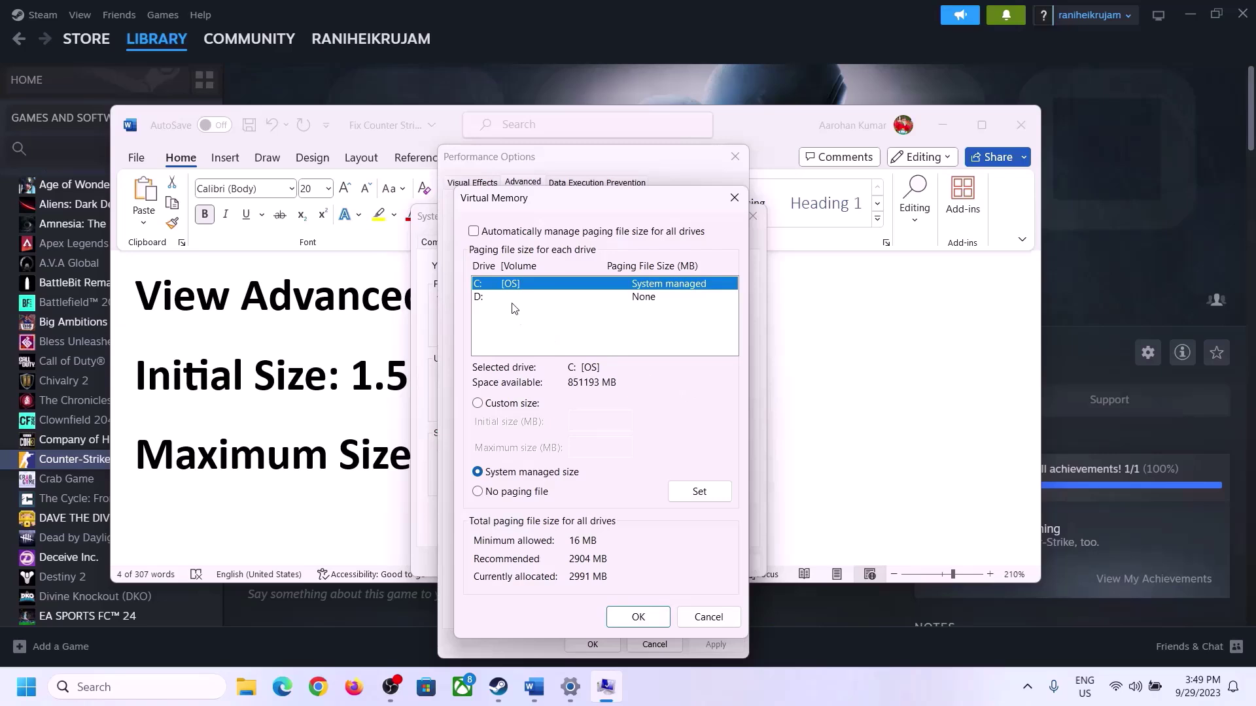
pyautogui.click(478, 405)
pyautogui.click(601, 421)
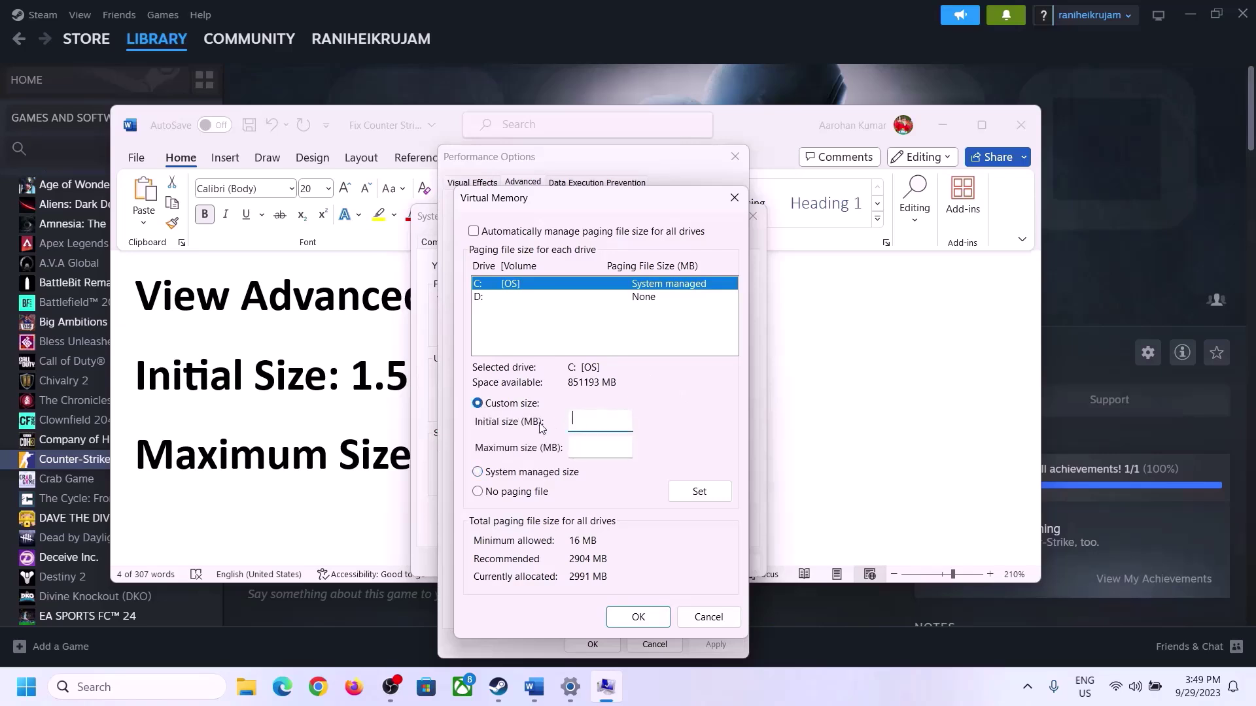
pyautogui.click(377, 390)
pyautogui.moveTo(368, 375); pyautogui.dragTo(582, 391)
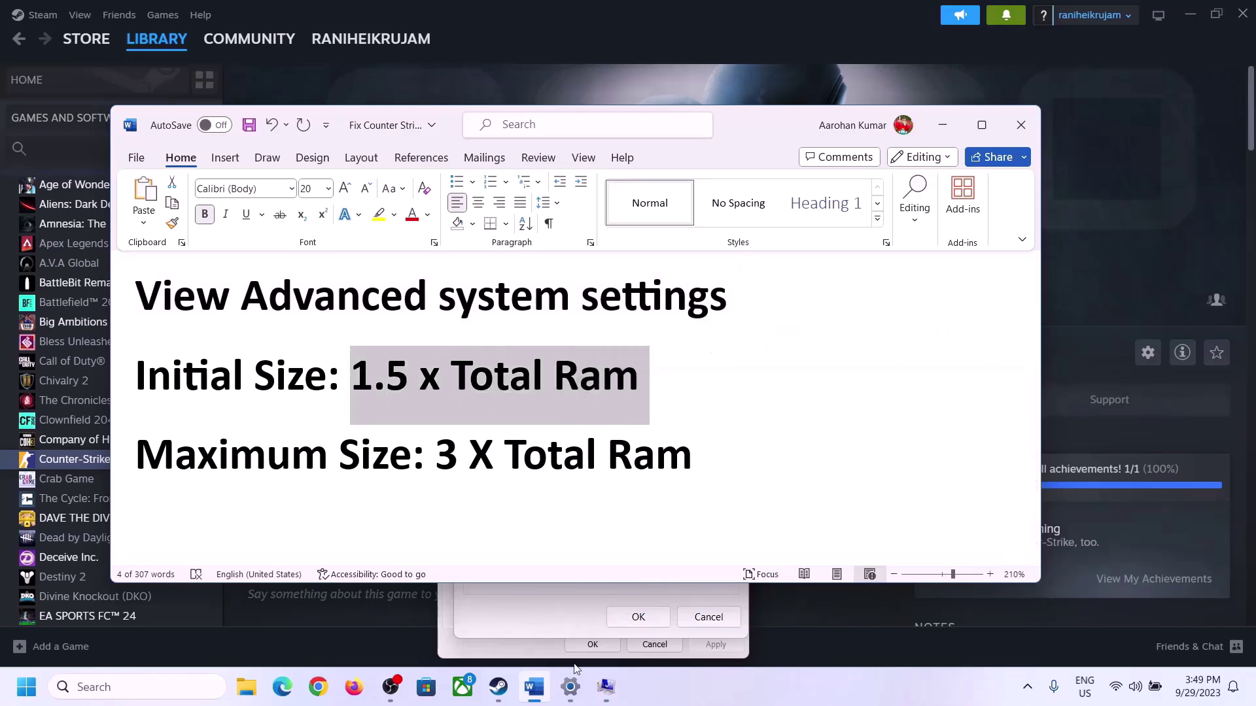
# Open Settings > System > About, highlight the 16.0 GB installed RAM, then return to Virtual Memory.
pyautogui.click(571, 691)
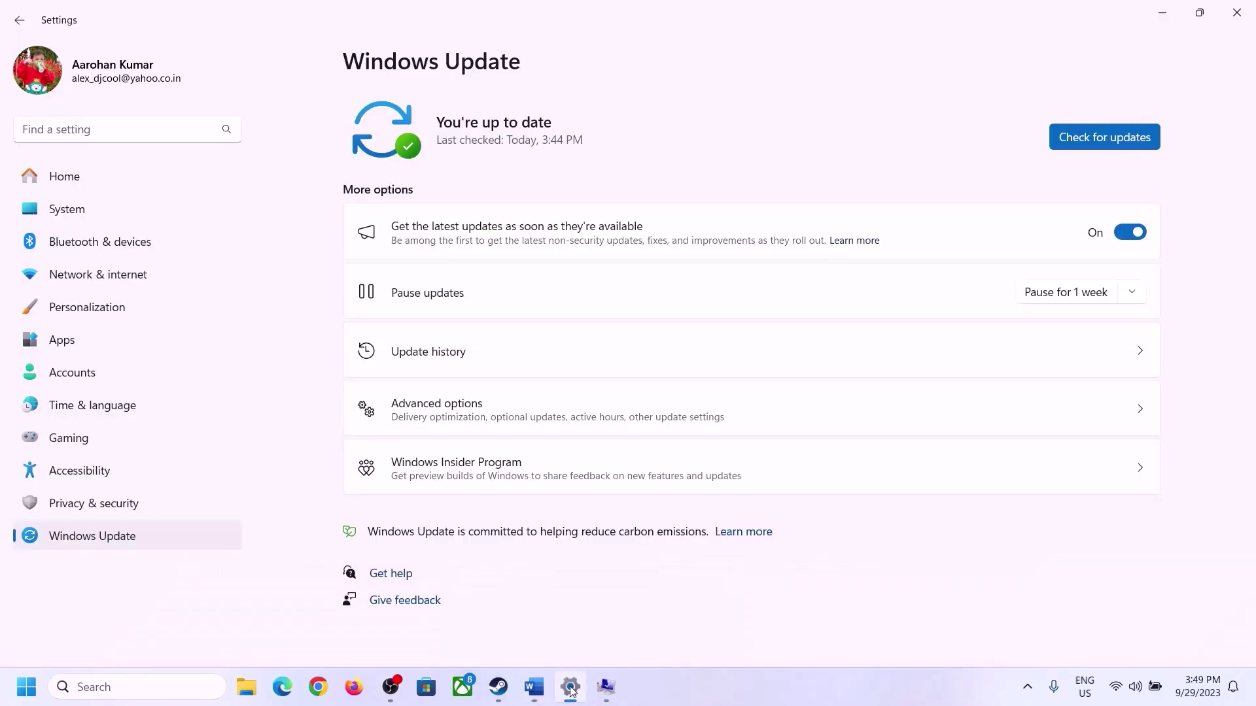
pyautogui.click(58, 213)
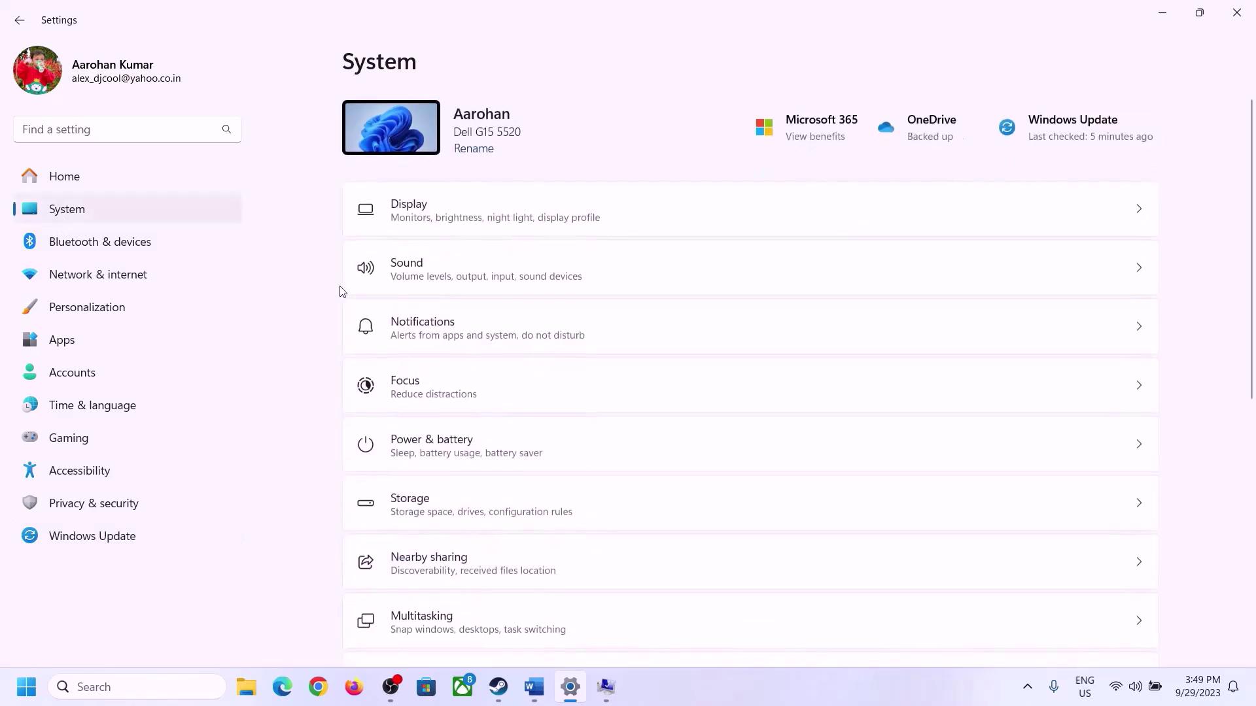
pyautogui.scroll(-10, 378, 517)
pyautogui.click(414, 622)
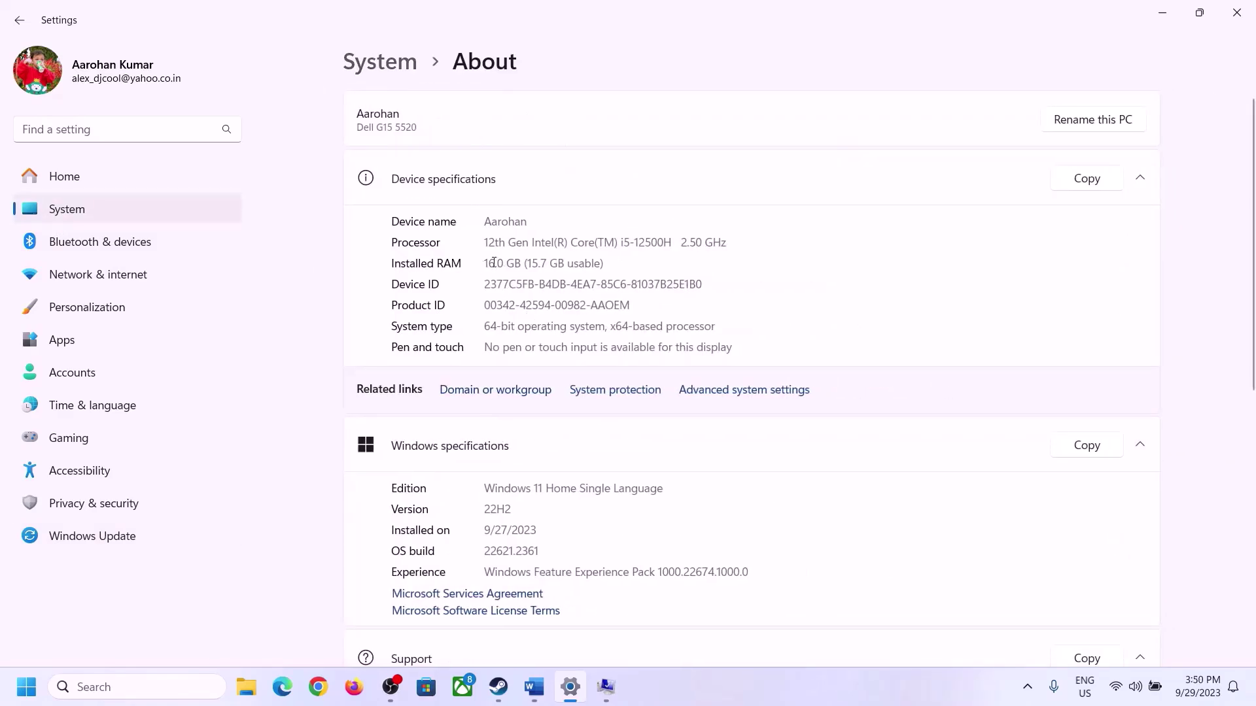
pyautogui.moveTo(494, 262); pyautogui.dragTo(478, 262)
pyautogui.click(505, 265)
pyautogui.moveTo(498, 258); pyautogui.dragTo(482, 263)
pyautogui.click(603, 686)
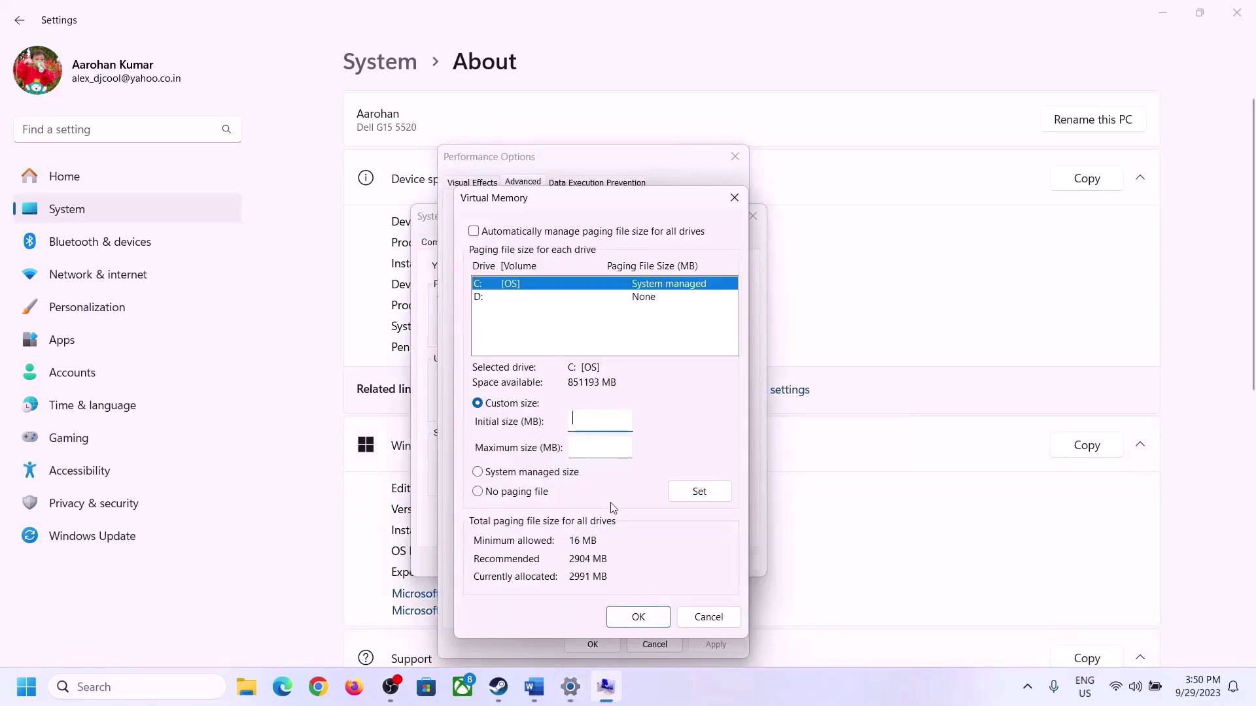